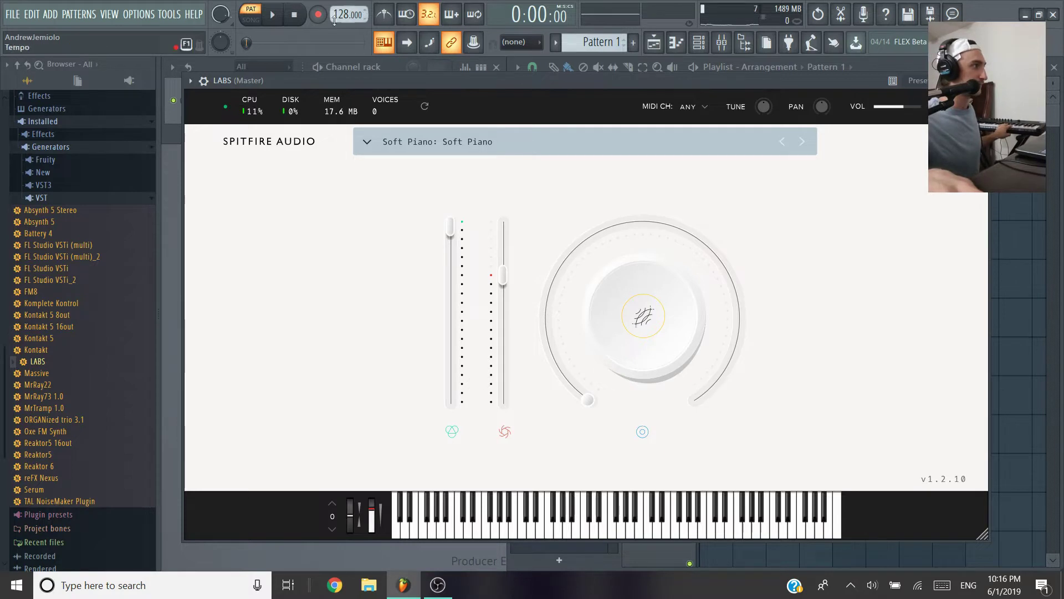
- Record a piano melody with the LABS Soft Piano into Pattern 1, capturing notes and automation
click(318, 14)
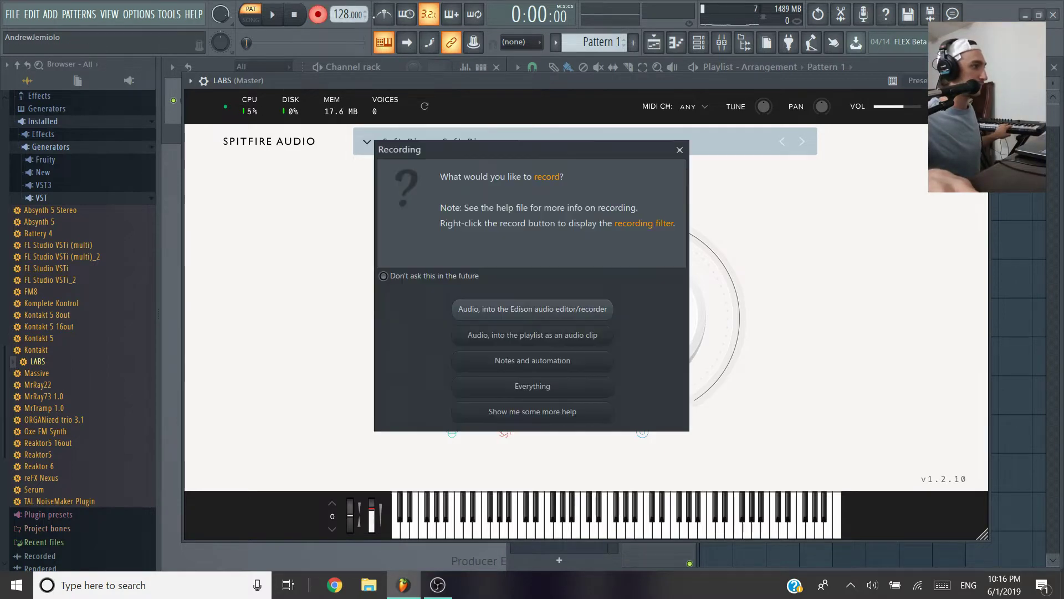
click(610, 360)
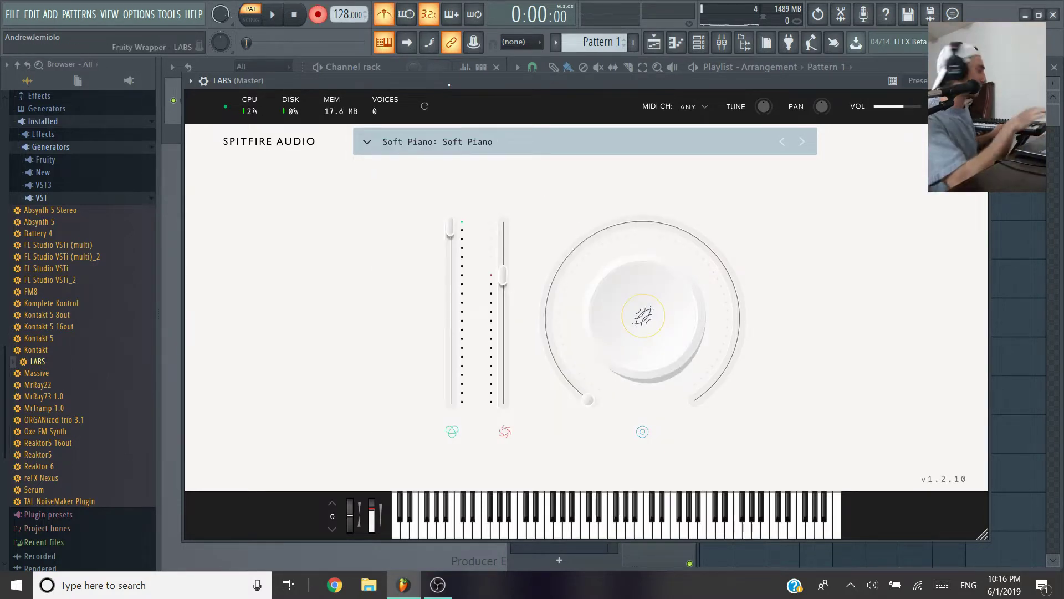
key(space)
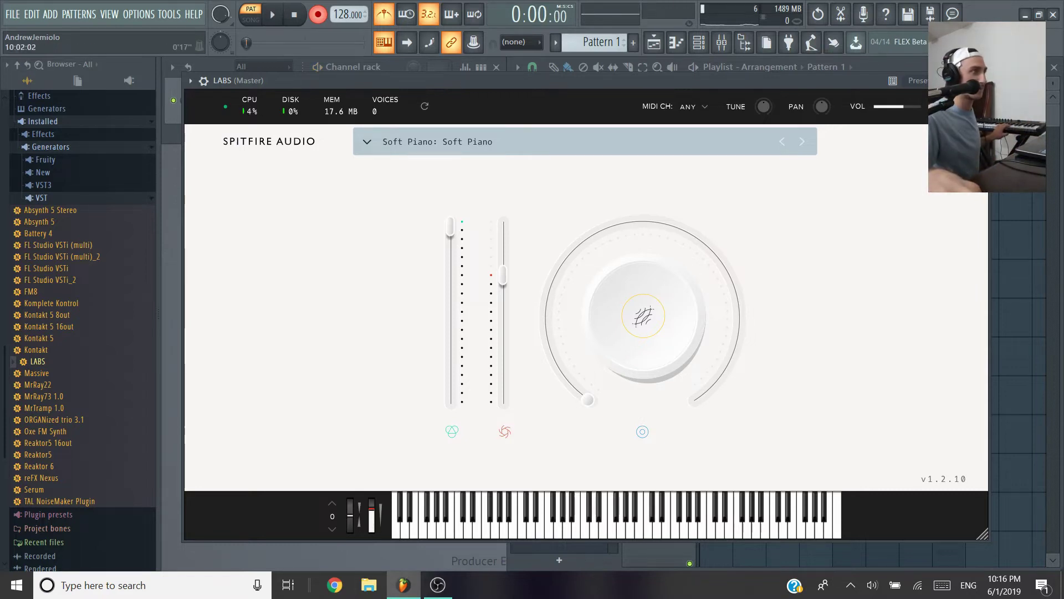
click(980, 81)
click(481, 113)
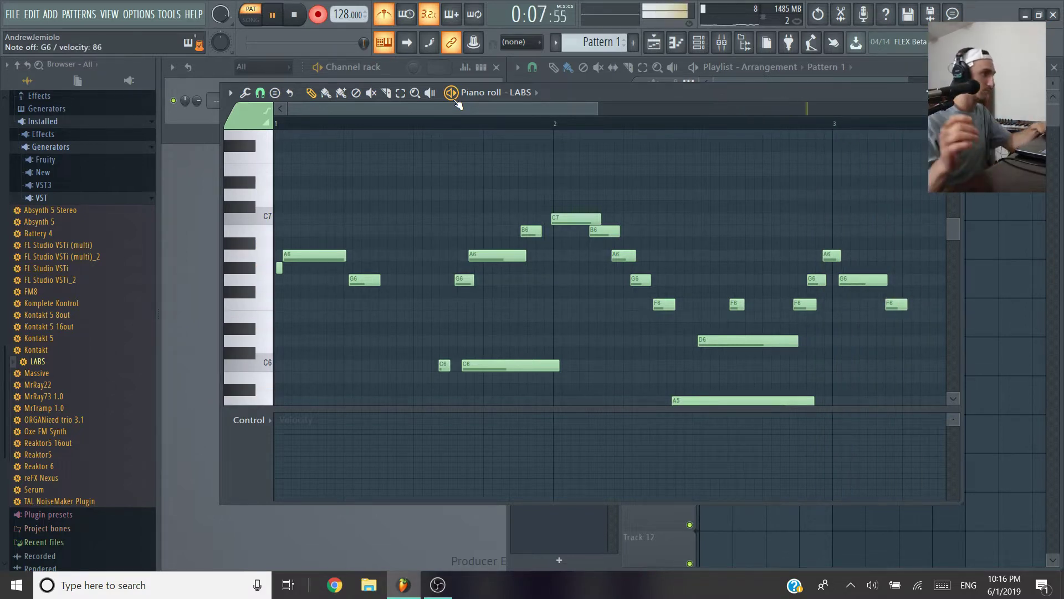
key(space)
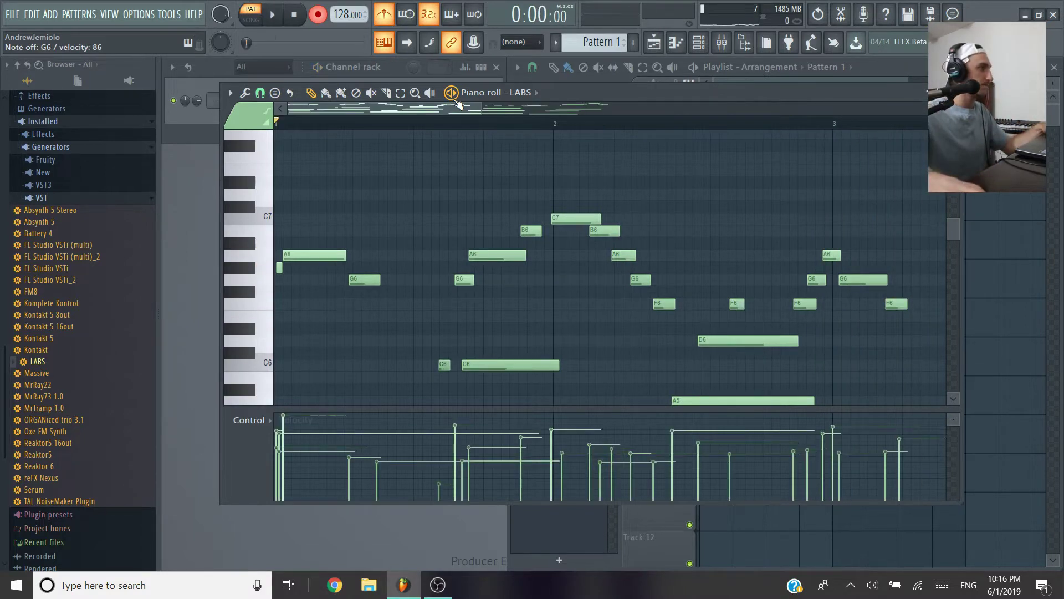
- Disarm recording and play back the LABS melody while reviewing its notes in the piano roll
click(317, 15)
key(space)
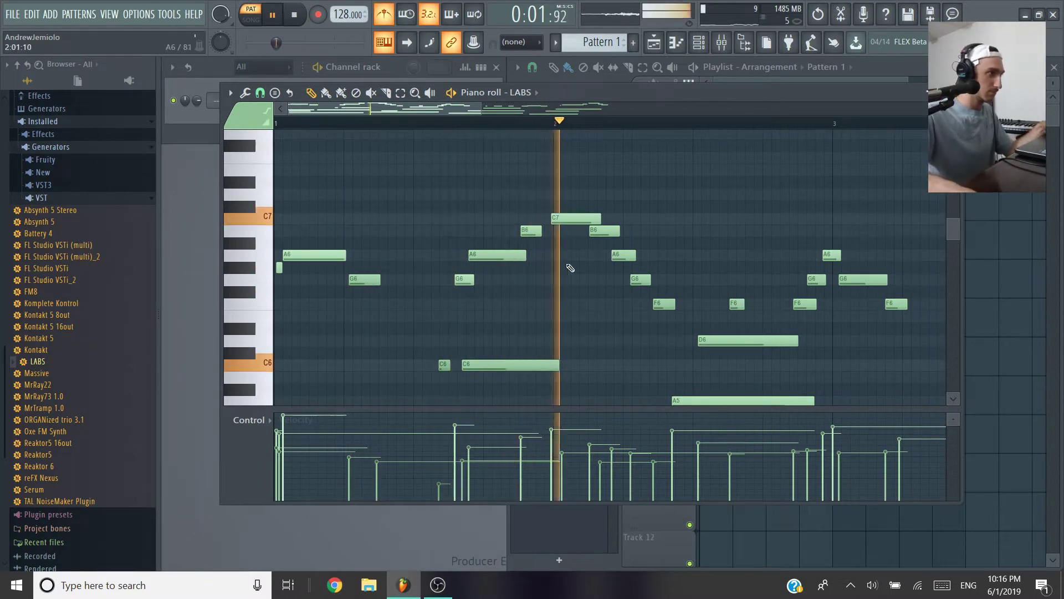
scroll(738, 230, down, 1)
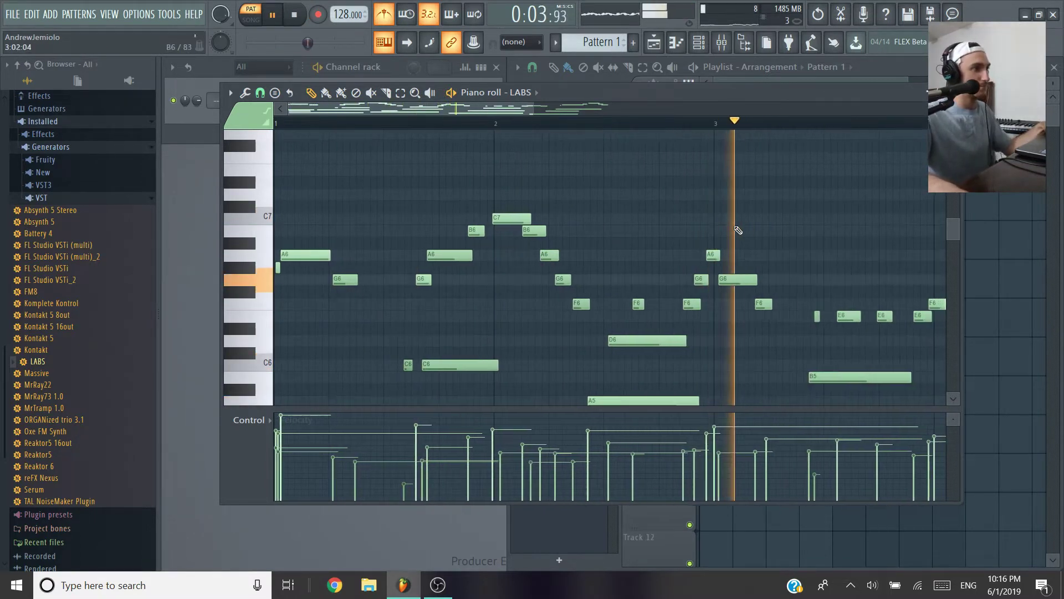
scroll(779, 234, down, 1)
scroll(808, 233, down, 3)
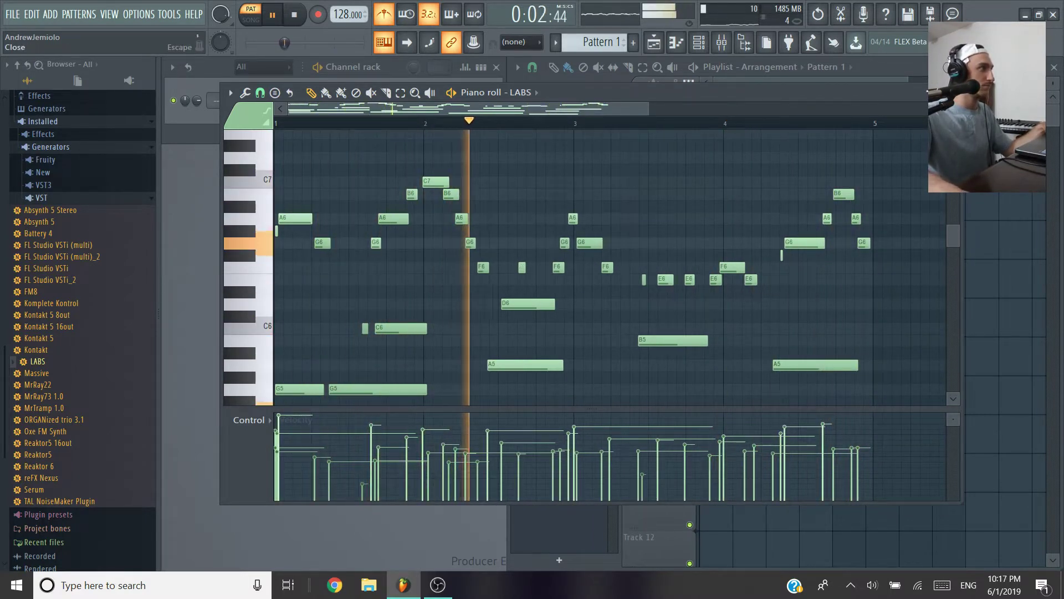
click(956, 92)
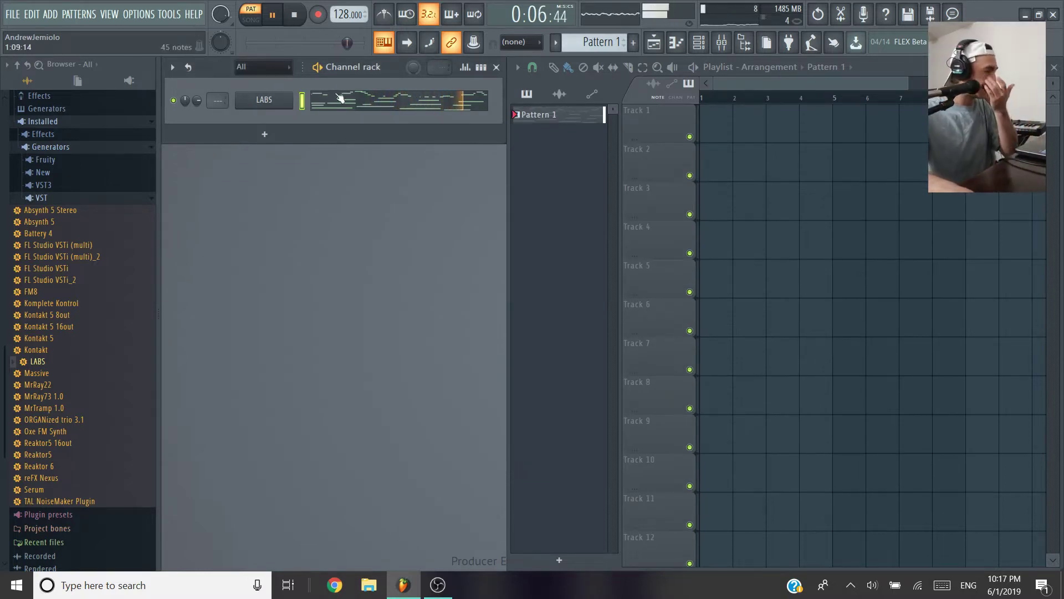
click(381, 105)
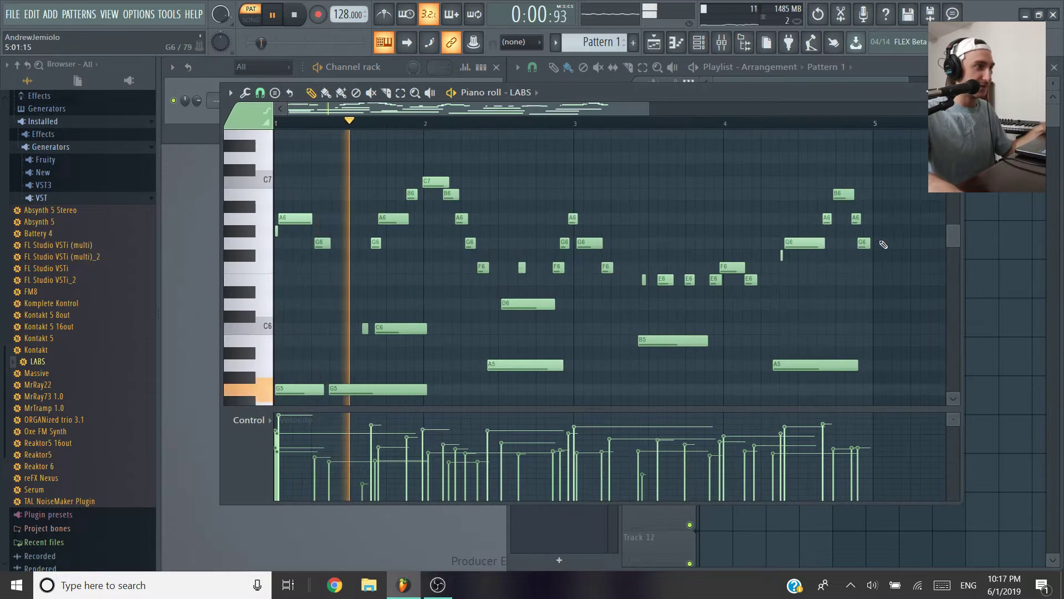
key(Escape)
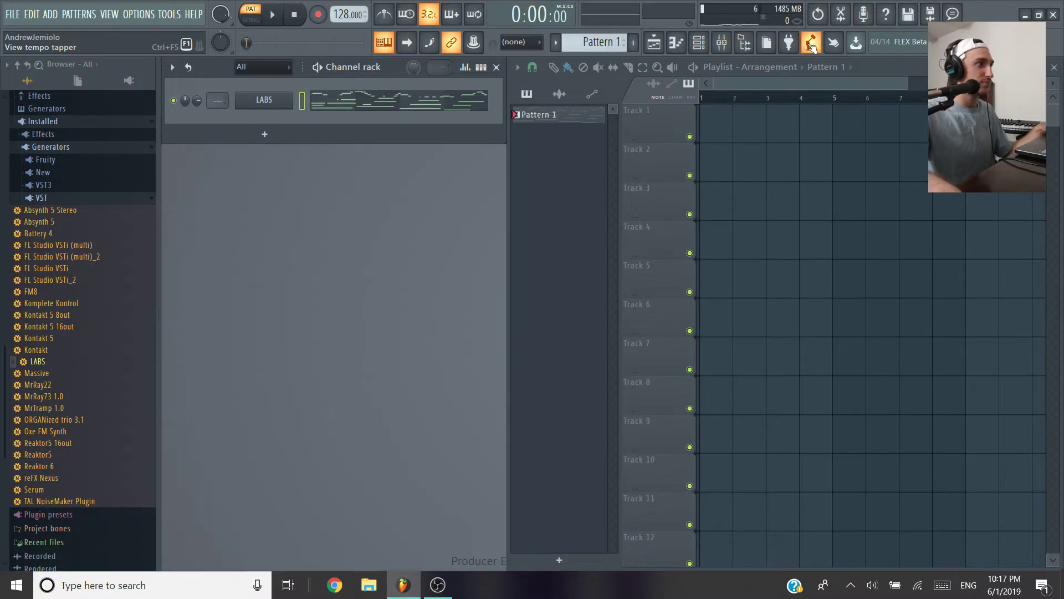
- Tap in a tempo of about 83 BPM with the tempo tapper and set the project tempo to 86 BPM
click(810, 43)
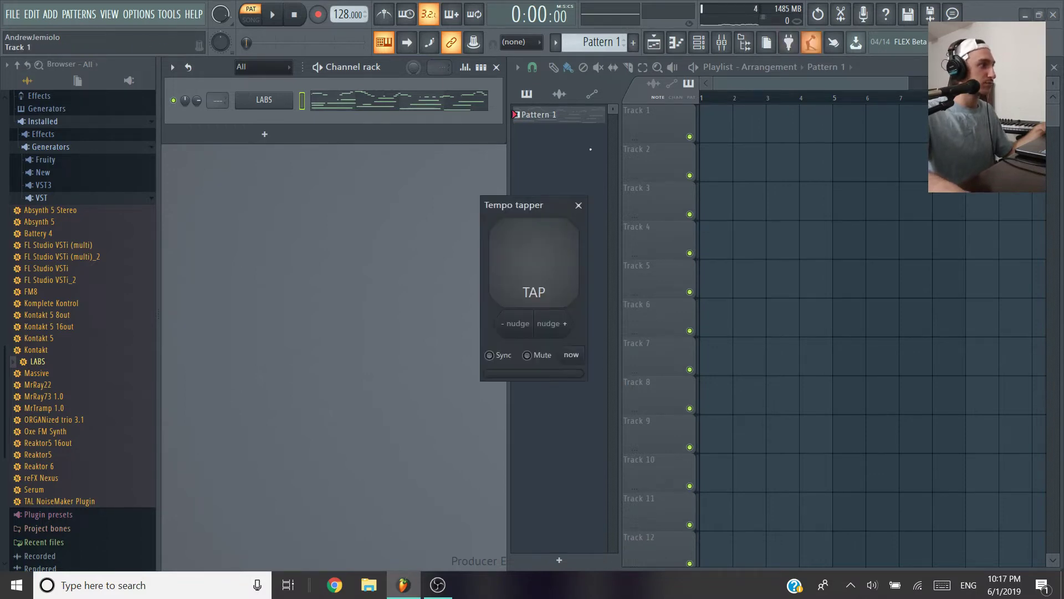
click(538, 255)
click(538, 255)
click(532, 294)
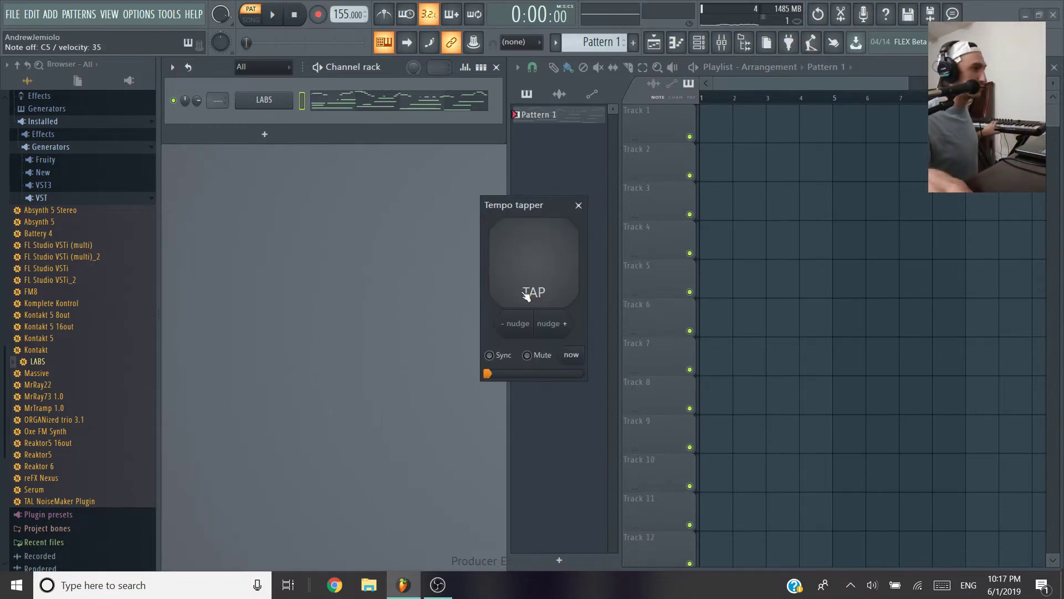
click(530, 296)
click(525, 297)
click(524, 298)
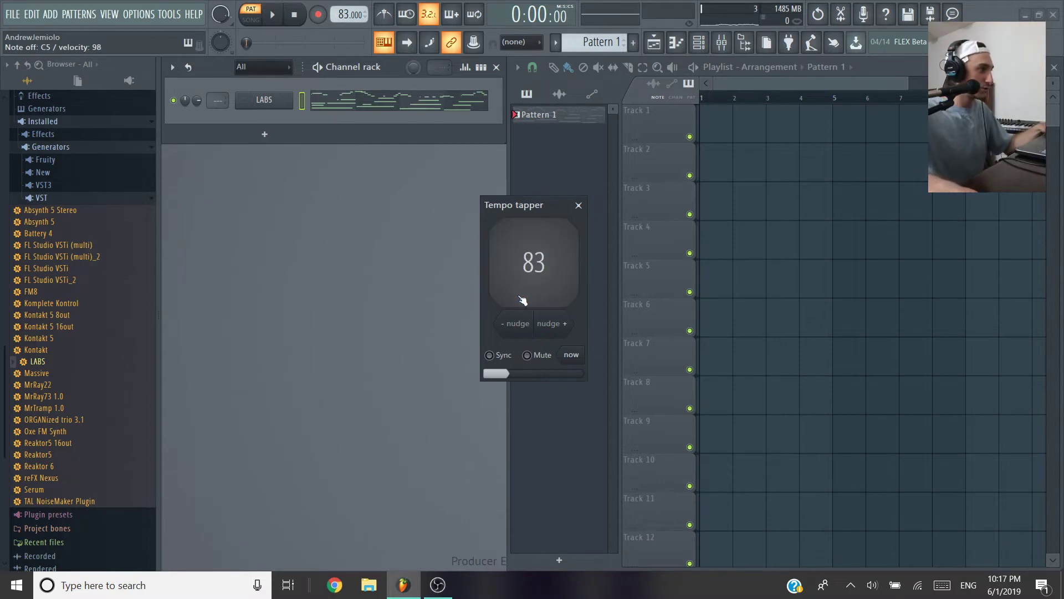
click(572, 208)
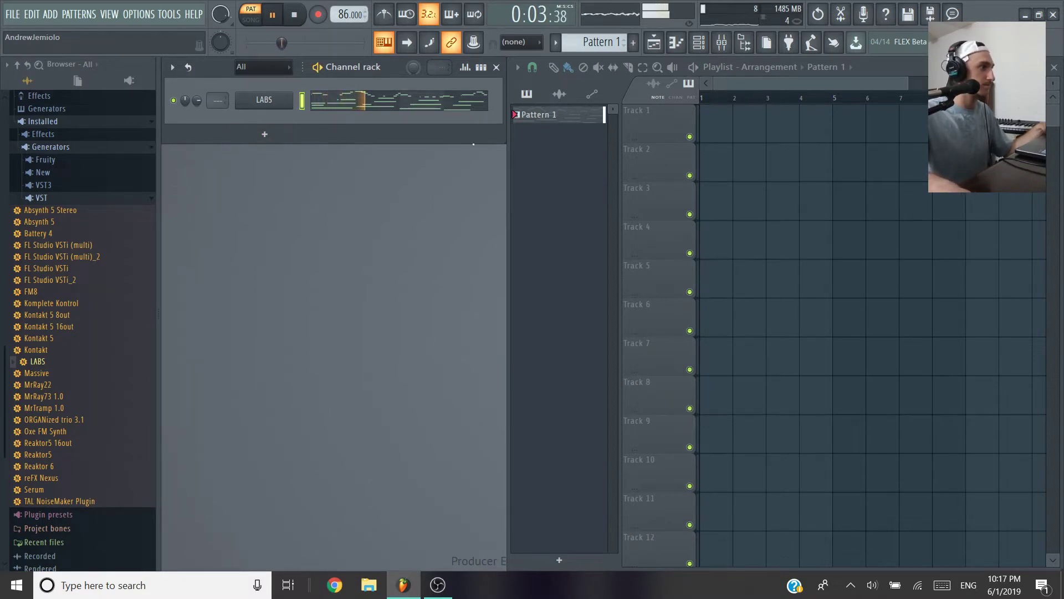
- Place Pattern 1 at bar 1 of Track 1 in the playlist and route the LABS channel to mixer insert 7
click(709, 117)
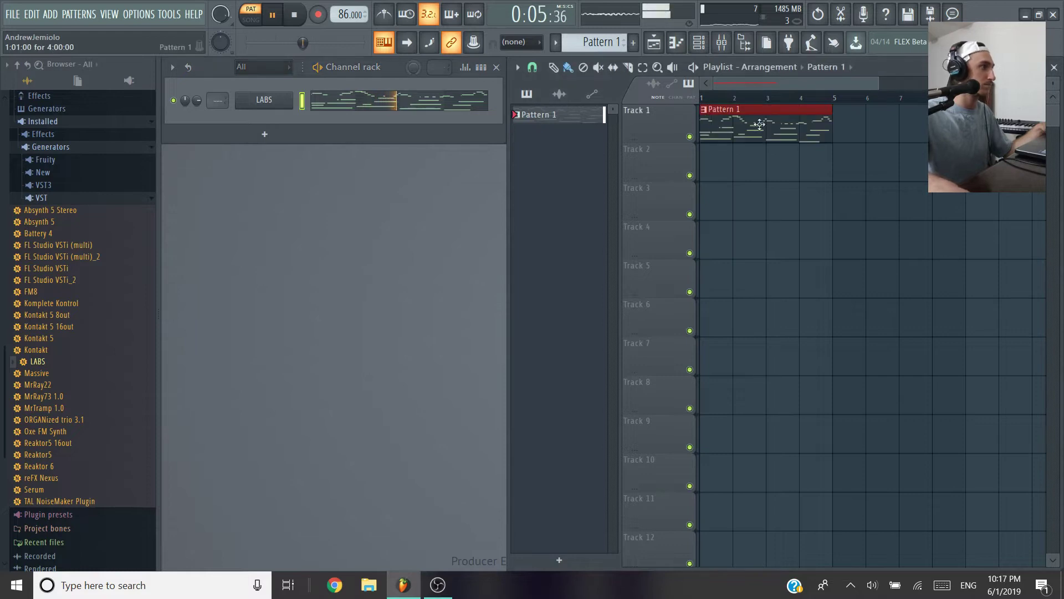
click(721, 42)
click(722, 42)
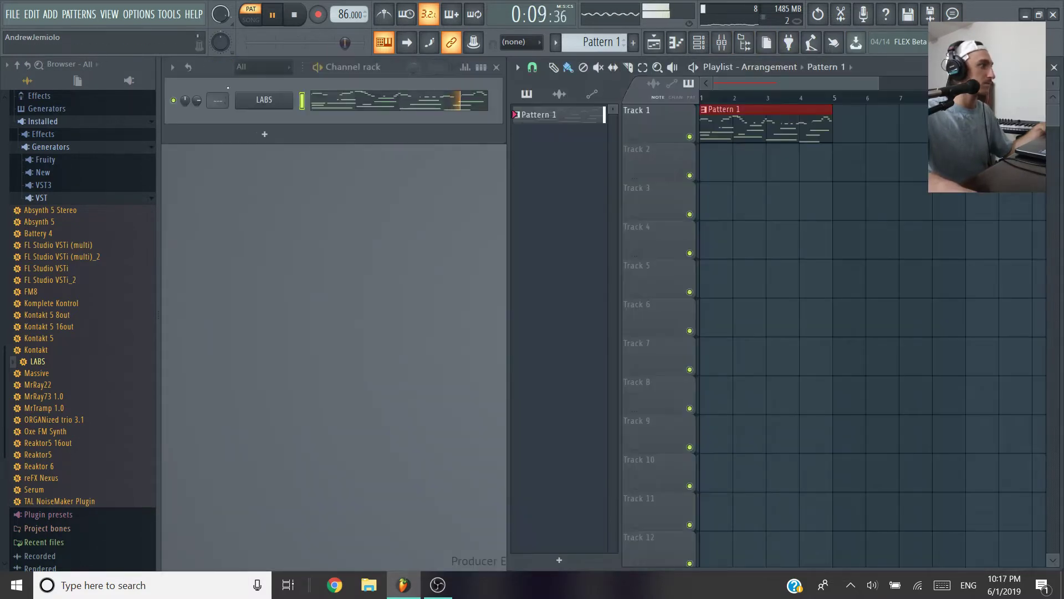
drag(219, 100, 218, 86)
- Load Gross Beat into the first effect slot of mixer insert 7
click(722, 42)
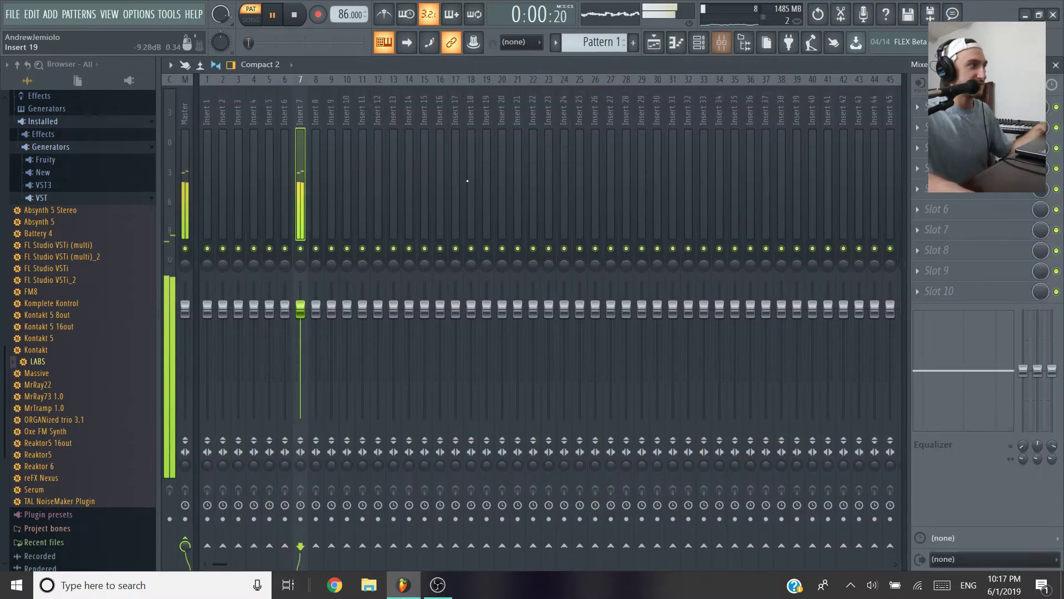
click(918, 106)
mouse_move(921, 123)
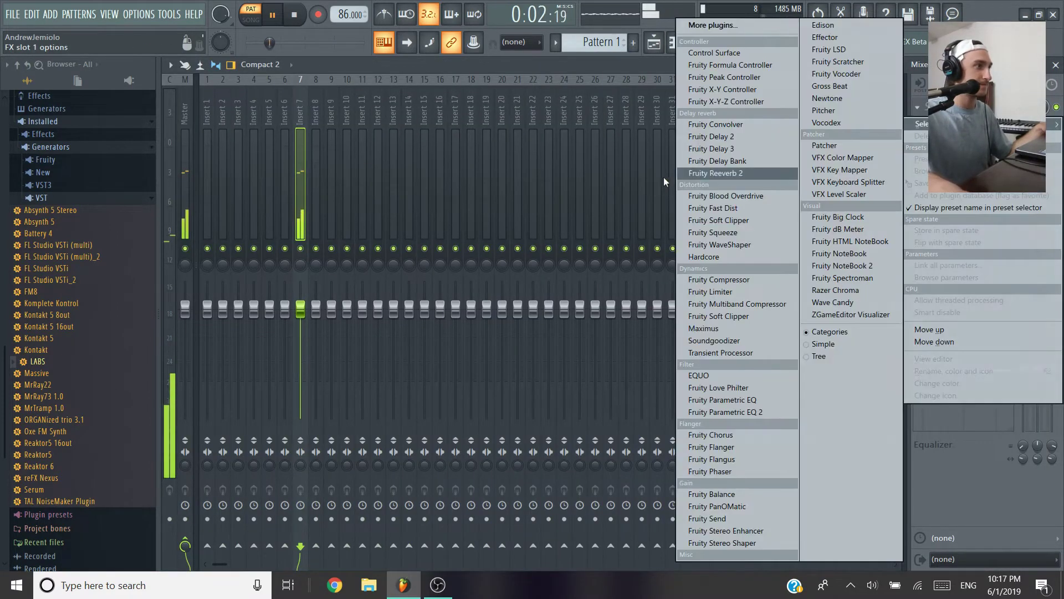
click(830, 87)
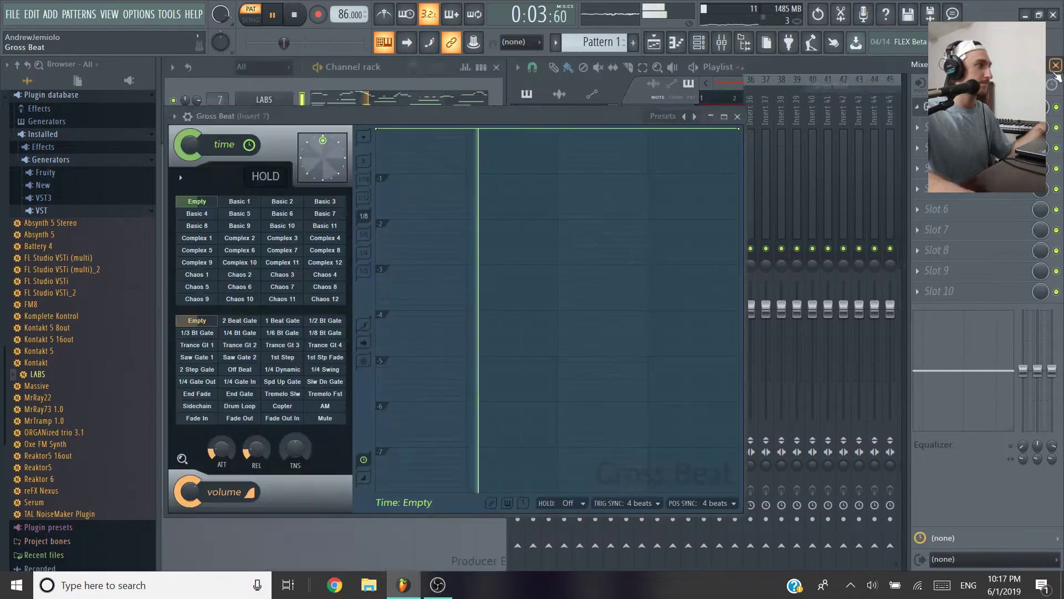
- Load Gross Beat's Momentary preset and apply its 1/2 Speed time pattern to the piano
click(663, 116)
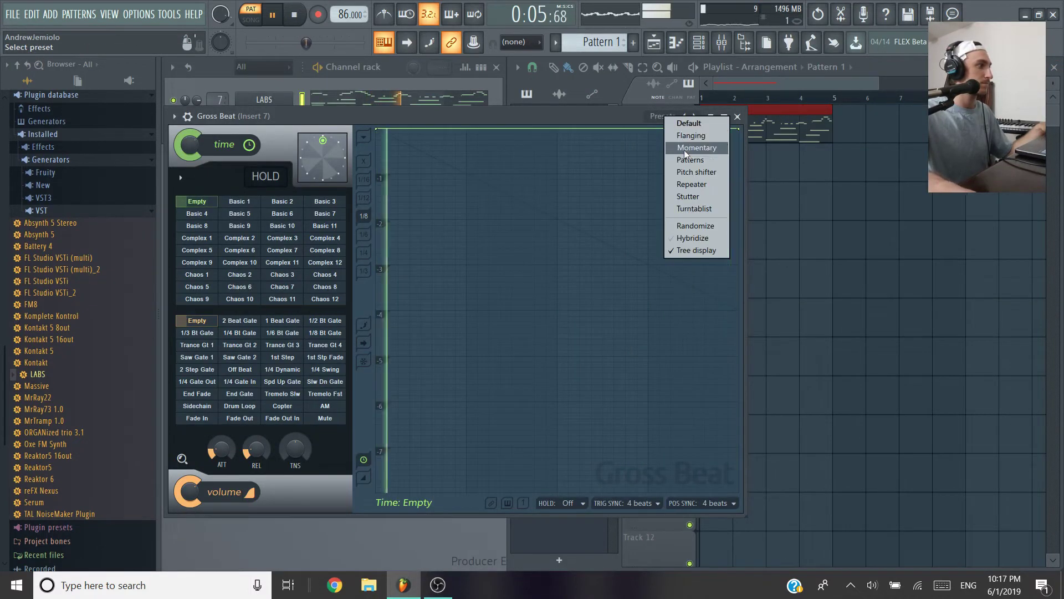
click(680, 154)
click(273, 285)
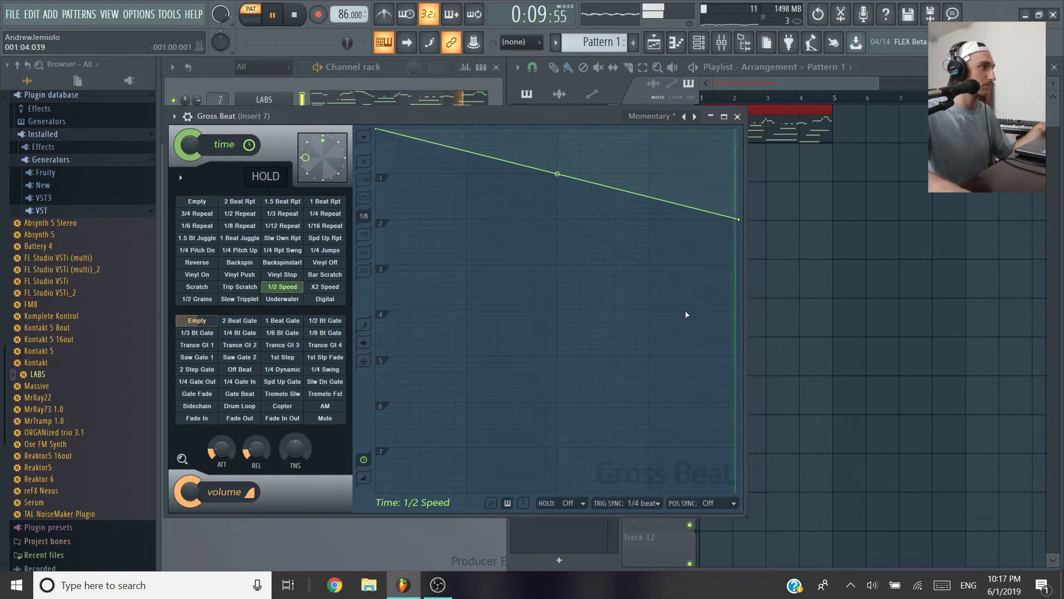
click(737, 117)
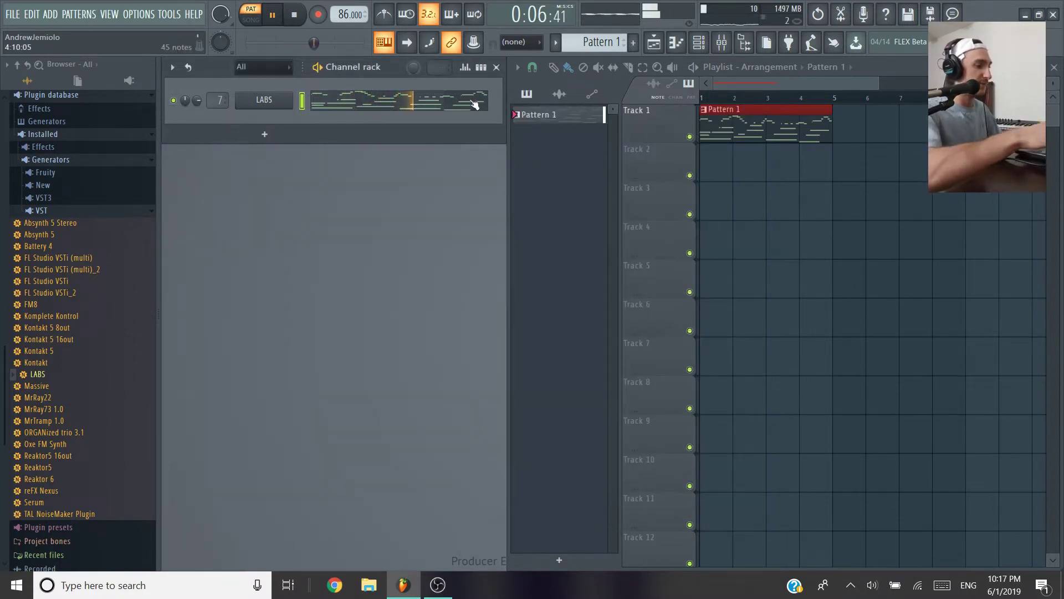
- Transpose all notes of the LABS melody up one octave in the piano roll
key(F7)
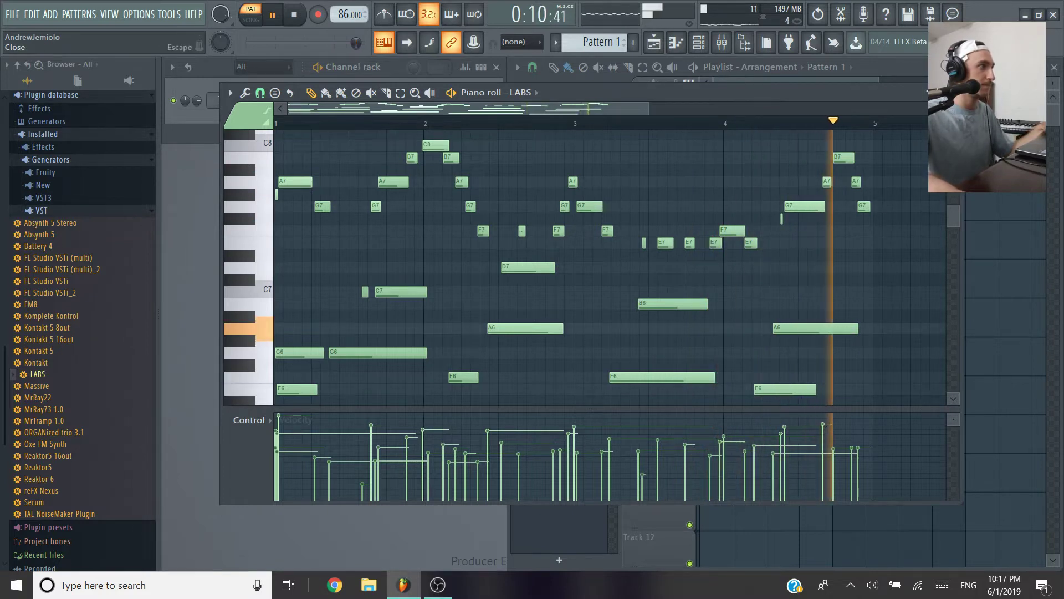
key(F7)
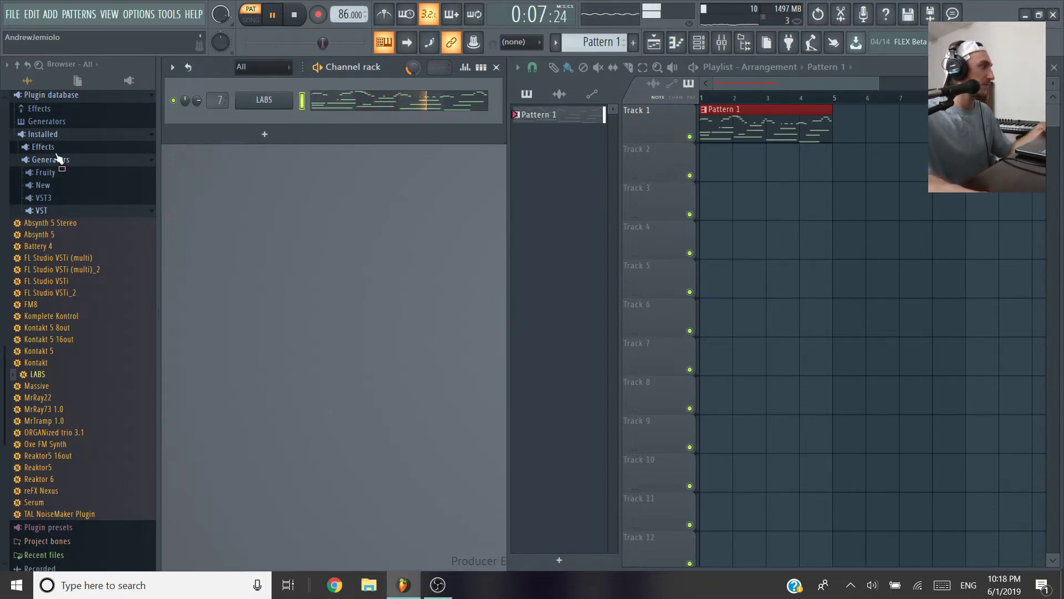
- Browse the sample packs to the HI HATS folder of DVNZXL'S DRUM KIT, under LOFI HIPHOP
click(43, 134)
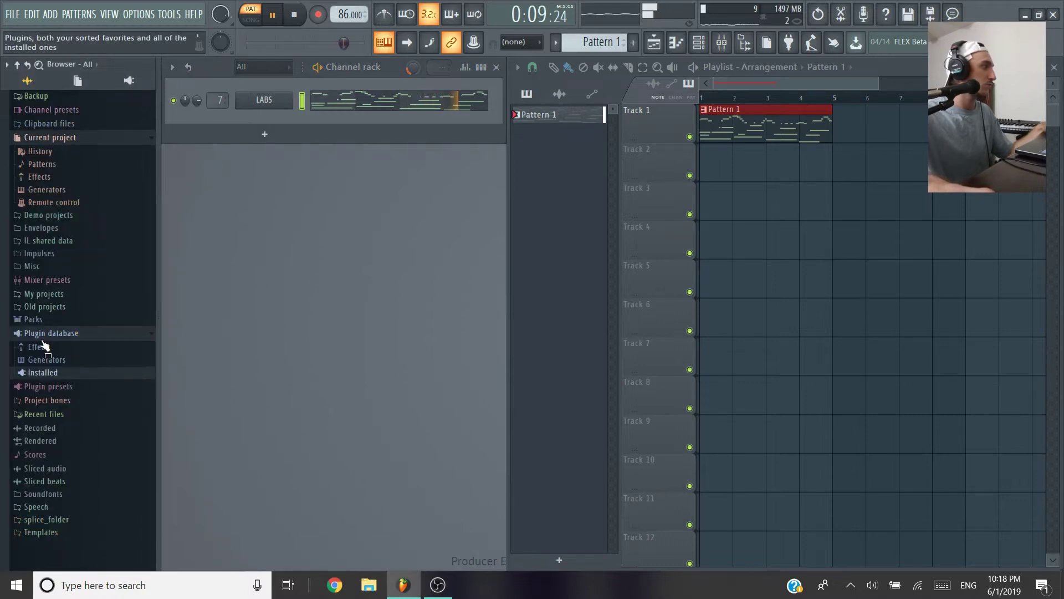
click(43, 333)
click(35, 320)
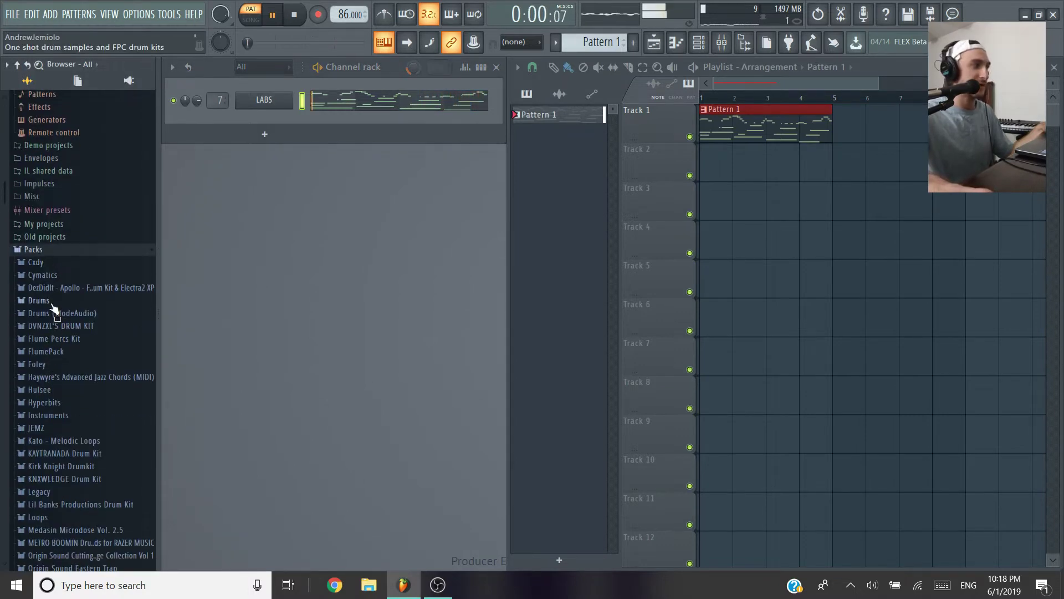
scroll(58, 308, down, 3)
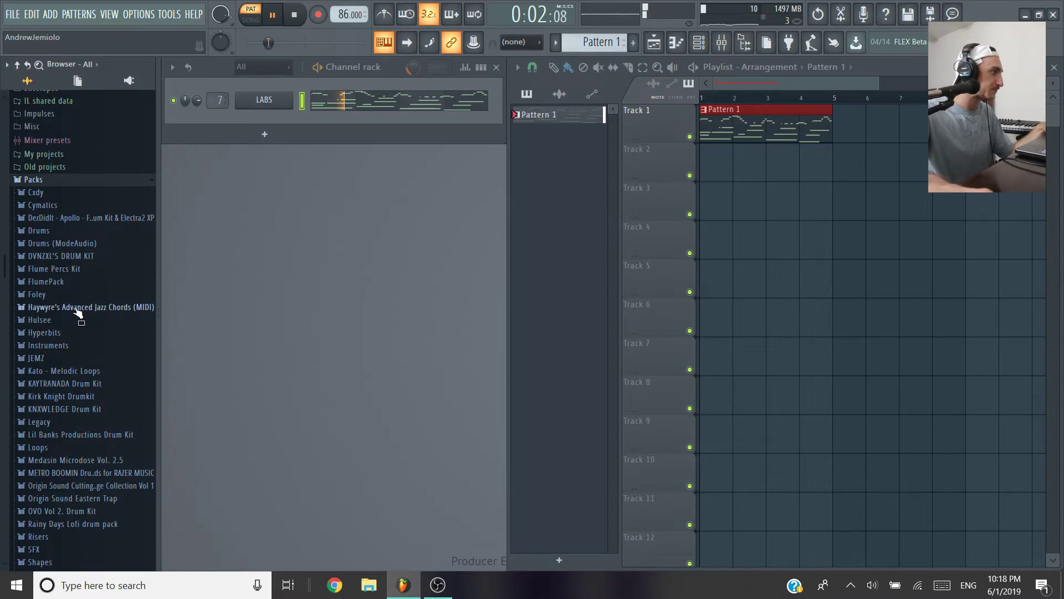
click(72, 256)
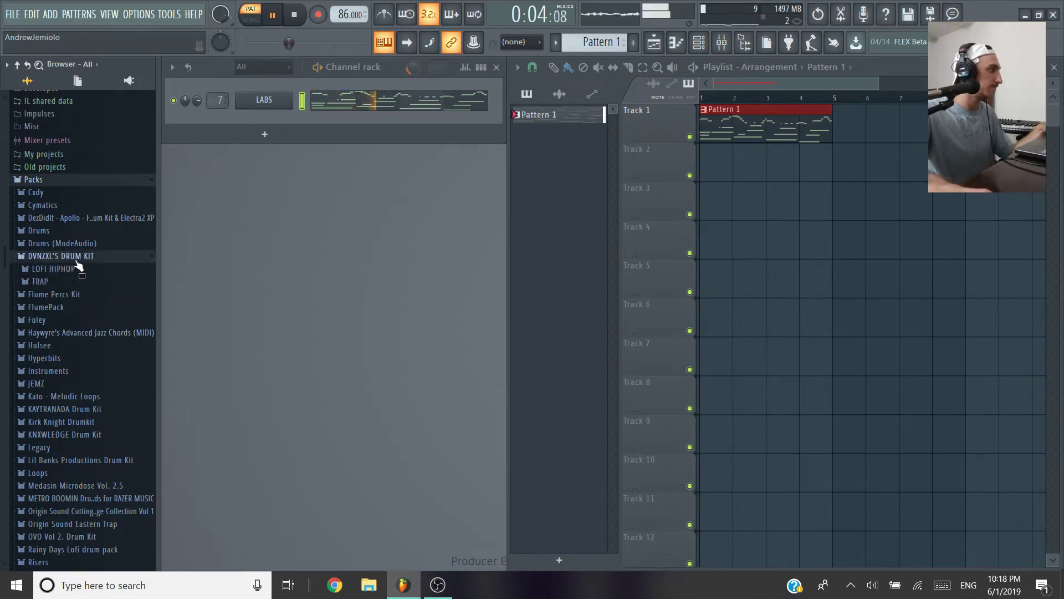
click(73, 269)
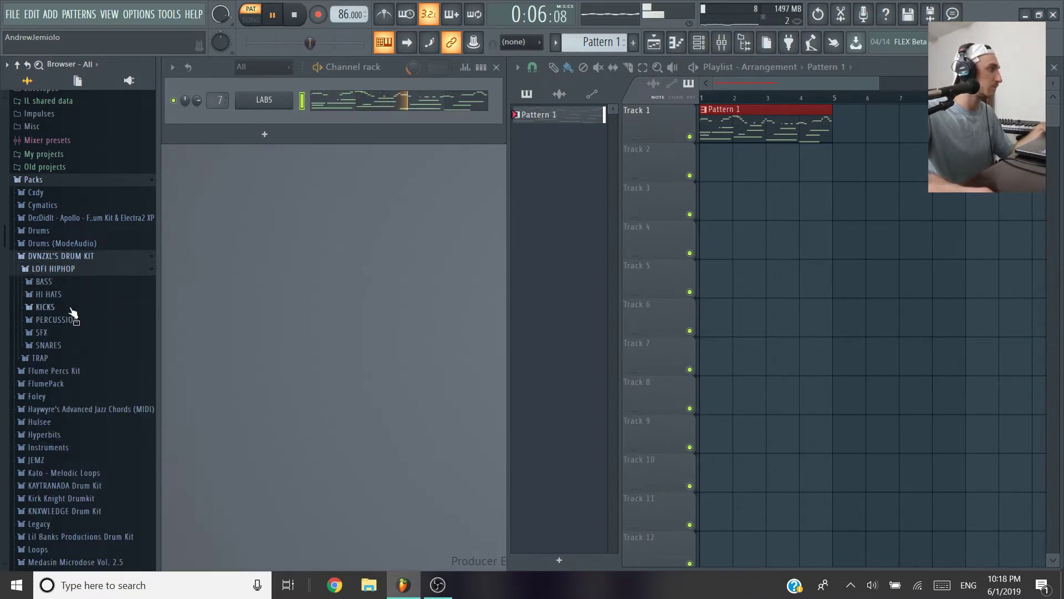
click(61, 294)
- Audition the kit's hi-hat samples and add HI HAT 7 as a new channel below LABS
click(68, 318)
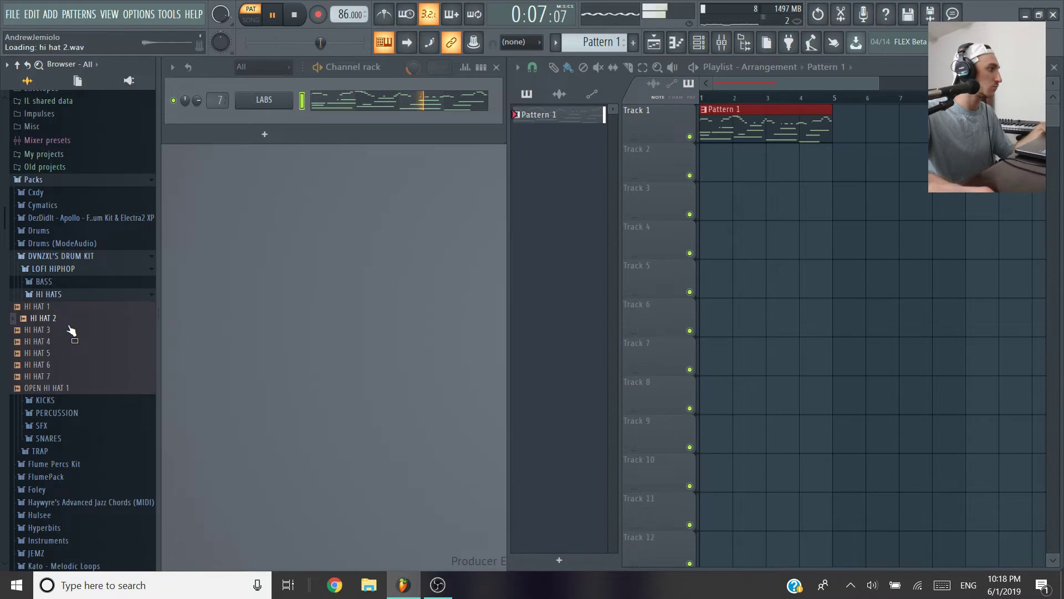
click(75, 365)
click(75, 377)
drag(76, 379, 290, 118)
- Audition the kit's HI HAT 6, 4, 3, 2 and 1 samples, and collapse the HI HATS folder
click(113, 366)
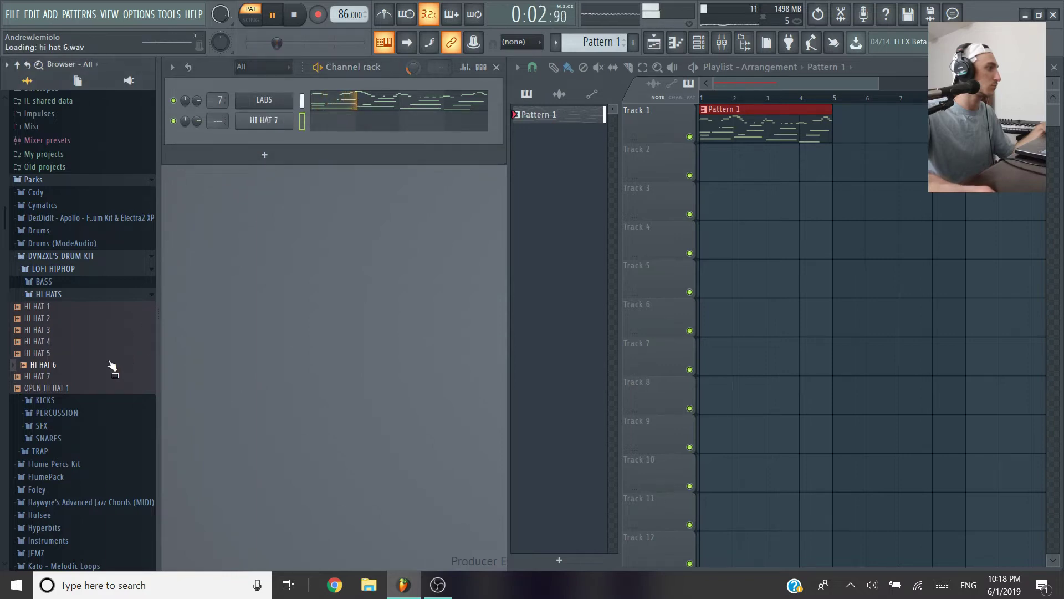
click(111, 340)
click(113, 329)
click(113, 318)
click(114, 306)
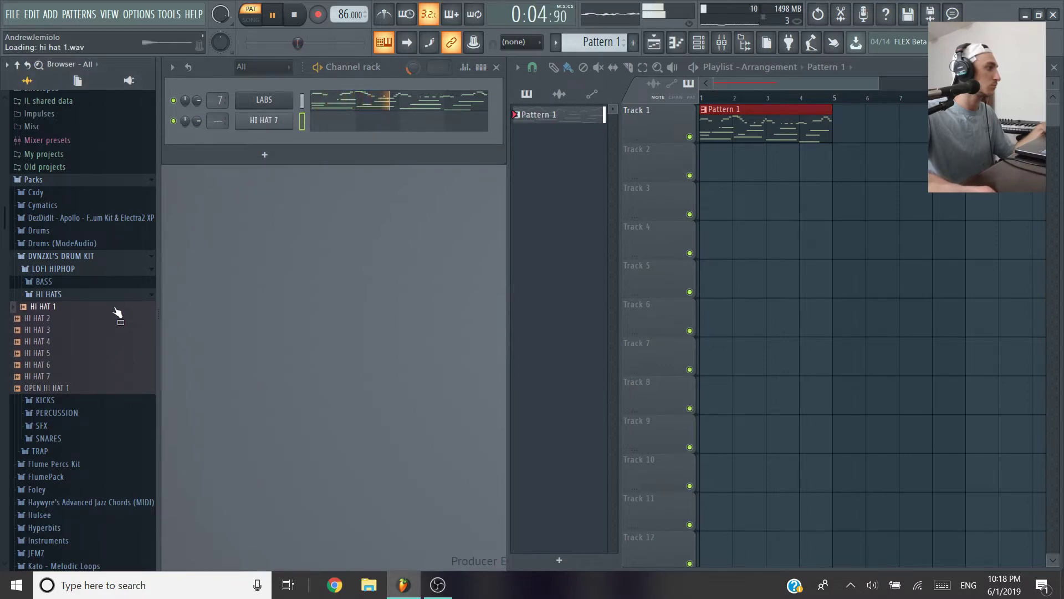
click(102, 343)
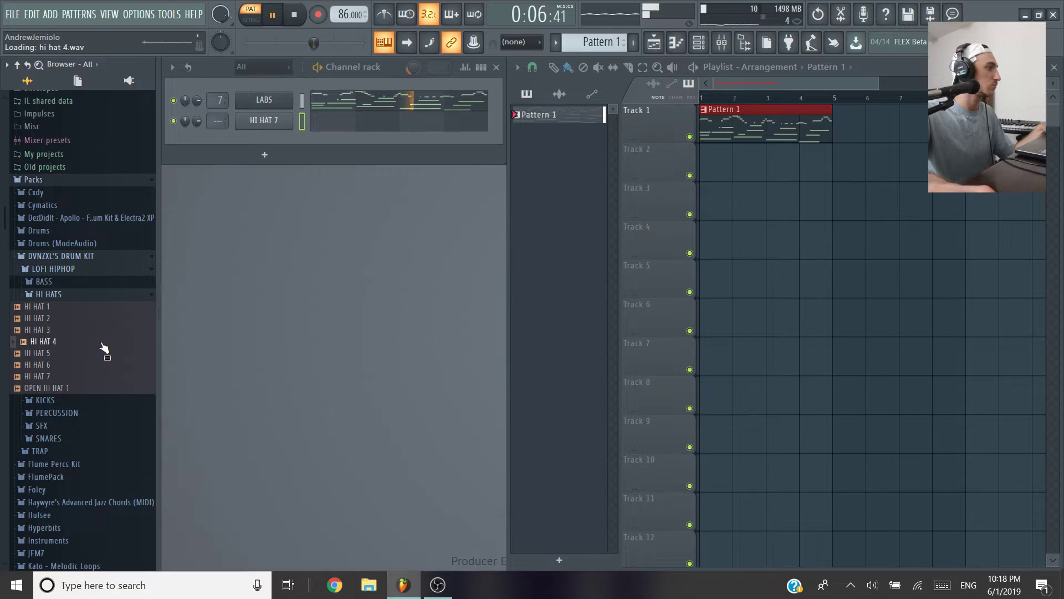
click(101, 295)
click(90, 269)
click(85, 269)
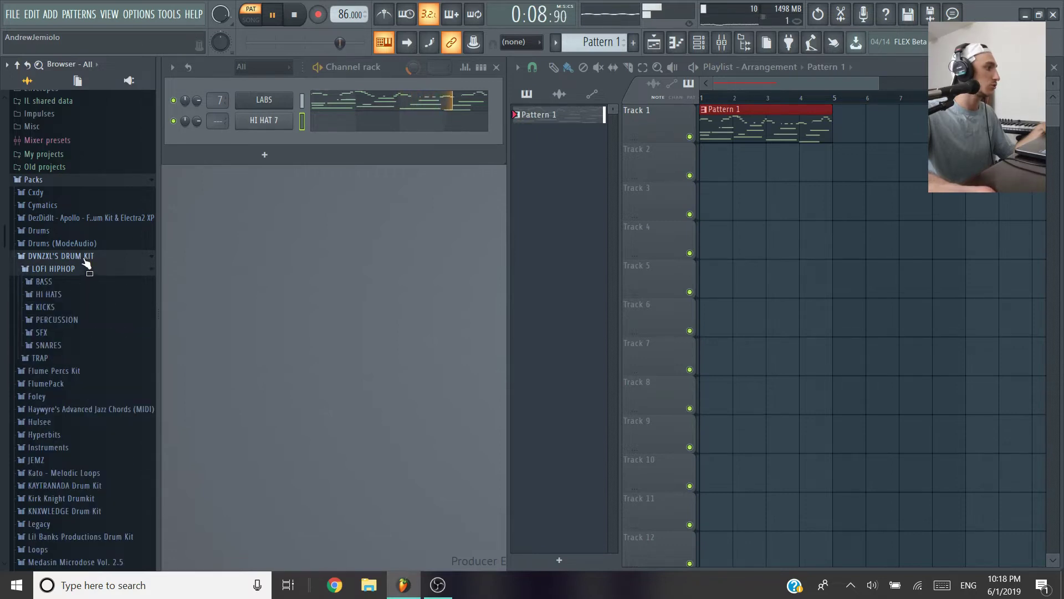
- Collapse DVNZXL'S DRUM KIT and look through the Lil Banks Productions and XXXTENTACION drum kits for snare folders
click(87, 256)
scroll(92, 302, down, 2)
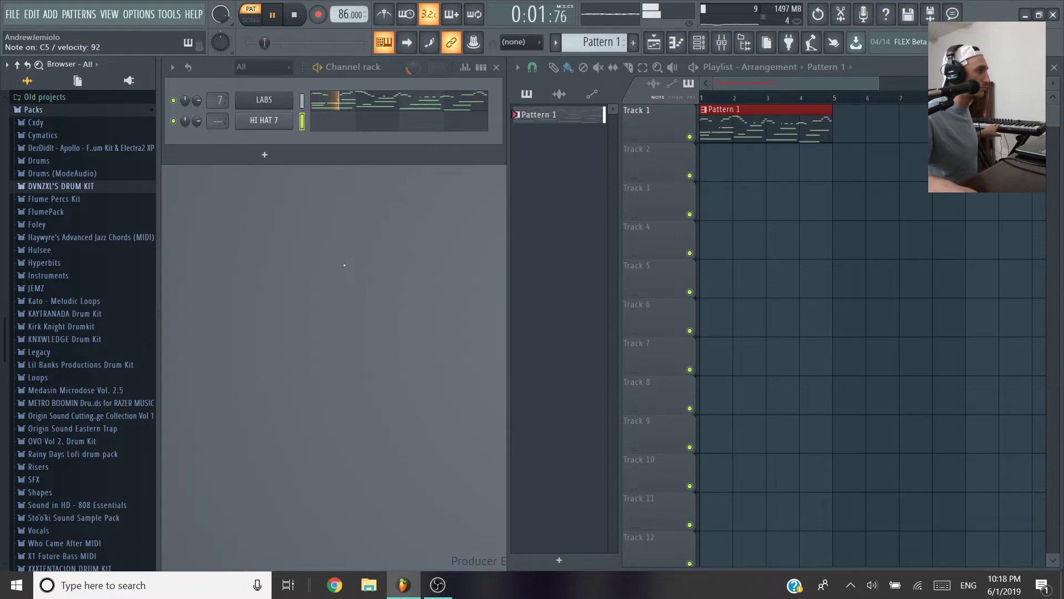
click(74, 367)
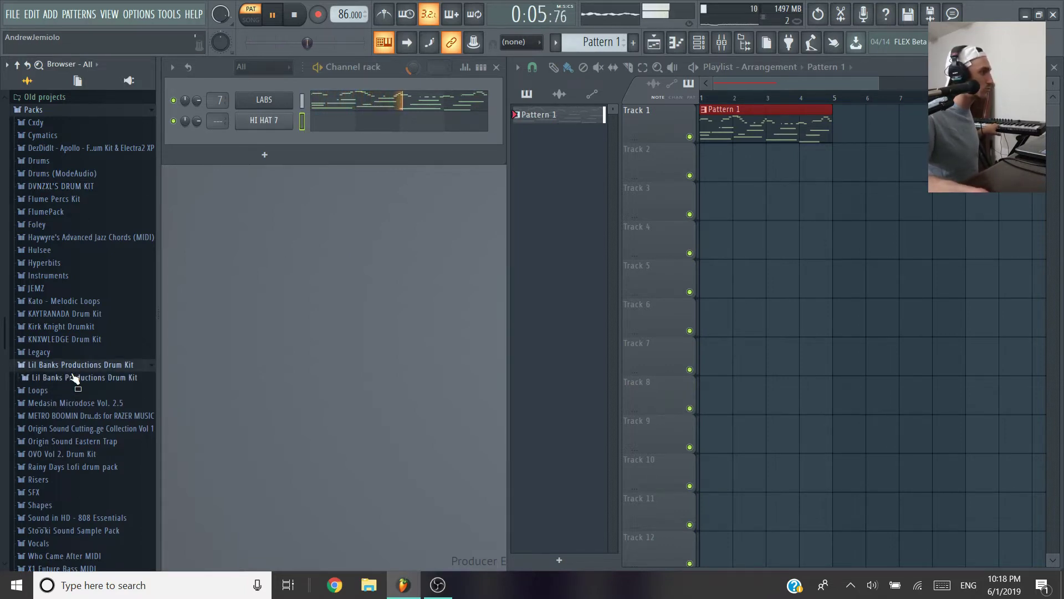
scroll(71, 374, down, 5)
click(65, 380)
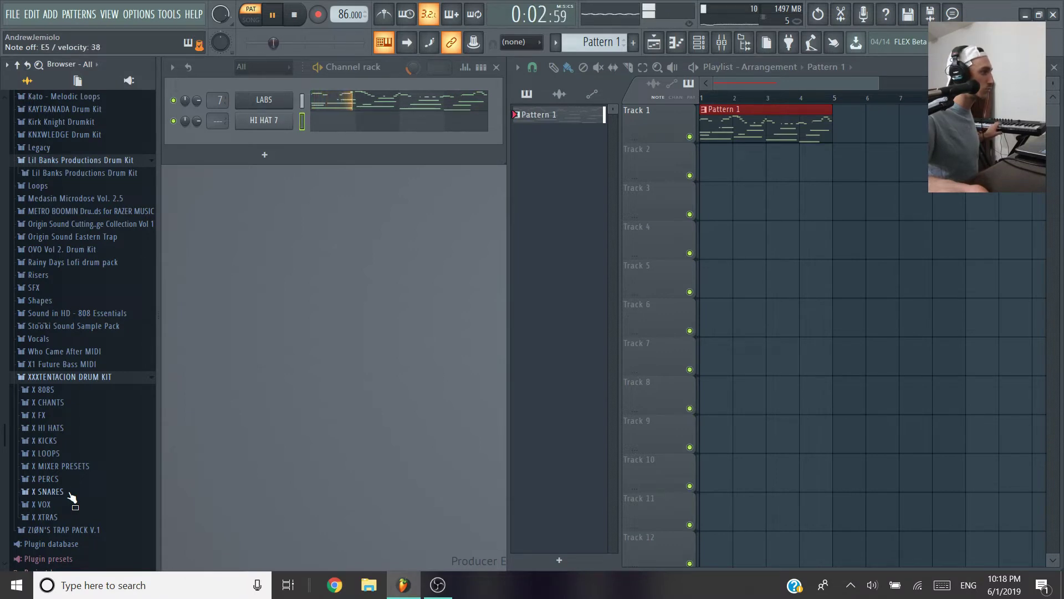
click(73, 378)
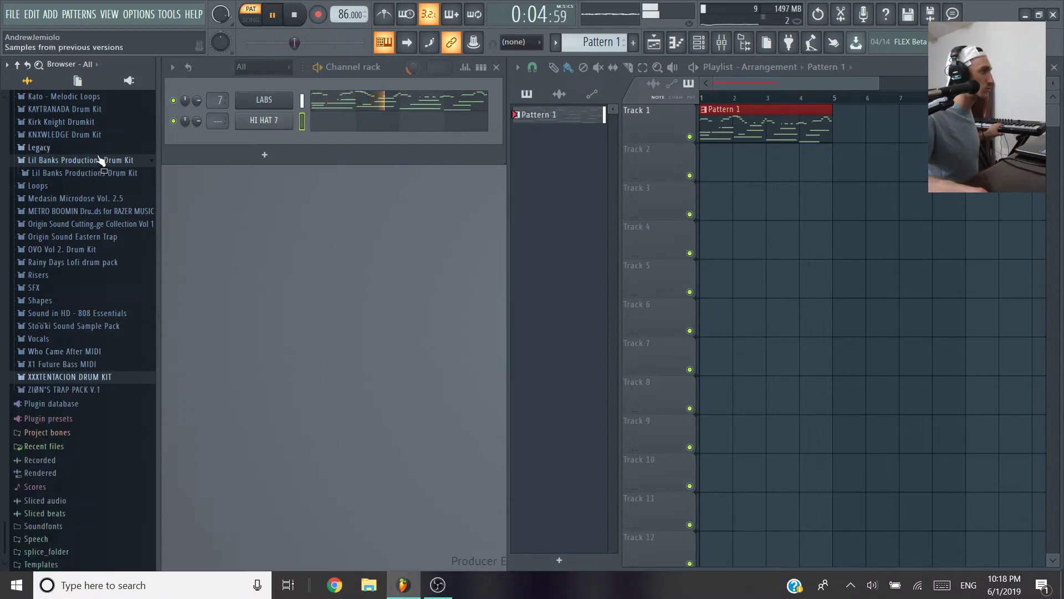
click(94, 160)
scroll(83, 202, up, 4)
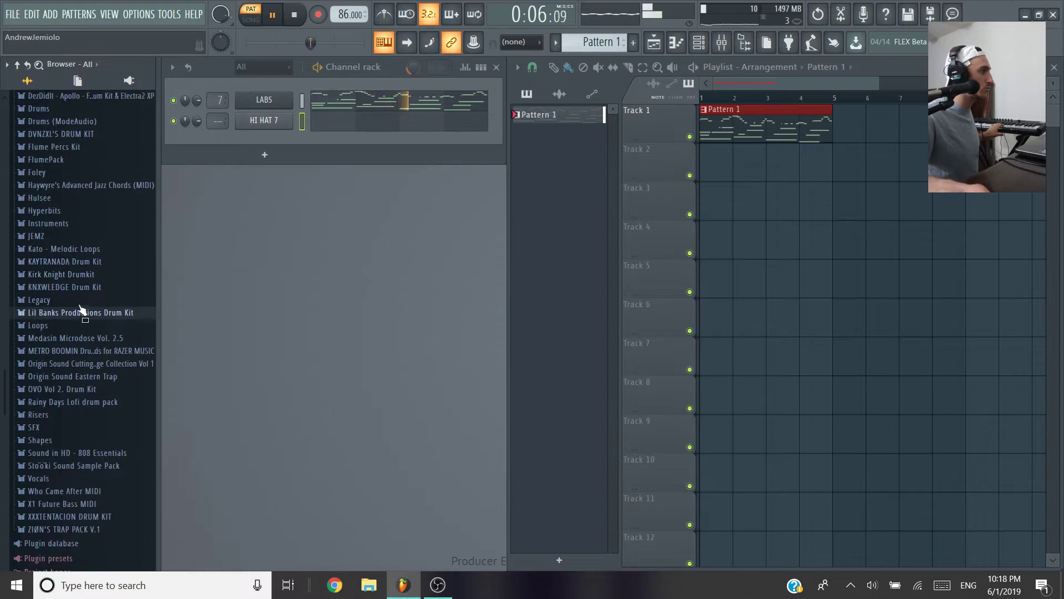
- Audition snares from the Kirk Knight Drumkit, add KIRK_snare_07 as a new channel, and open its piano roll
click(64, 274)
click(73, 375)
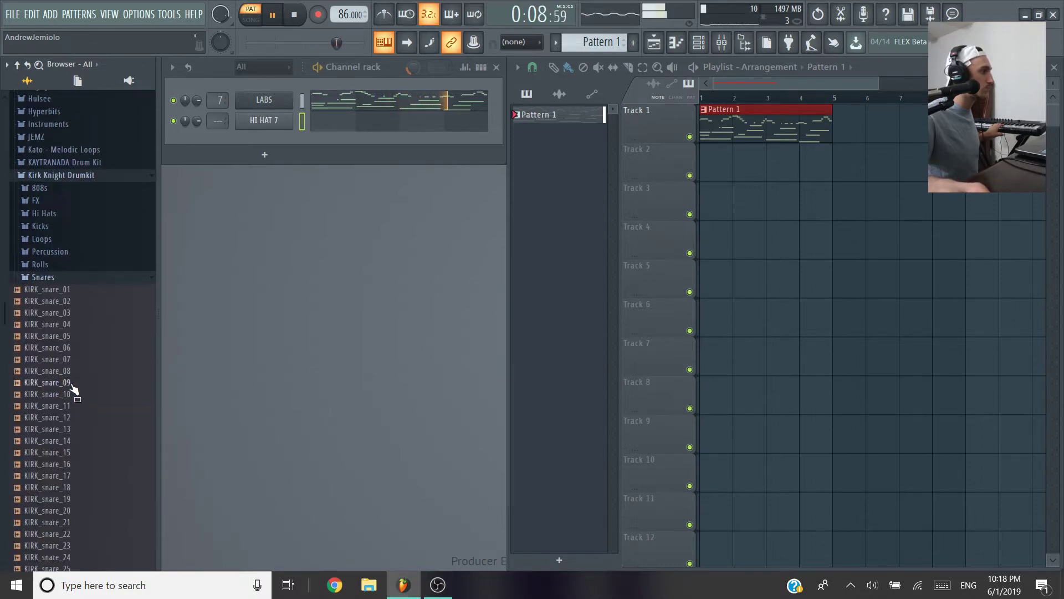
click(75, 379)
click(74, 393)
click(71, 381)
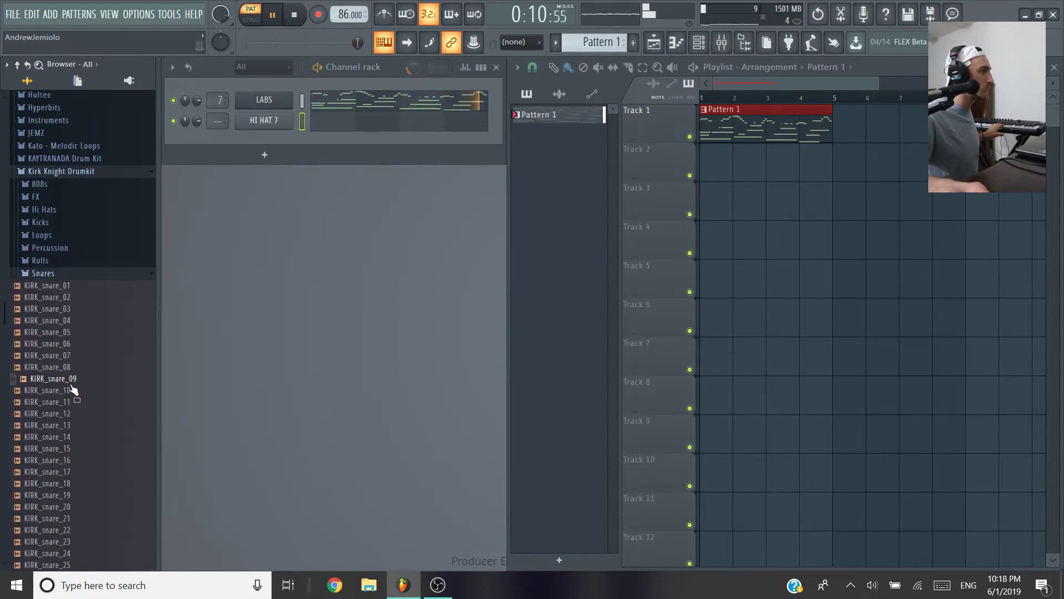
click(70, 368)
click(69, 356)
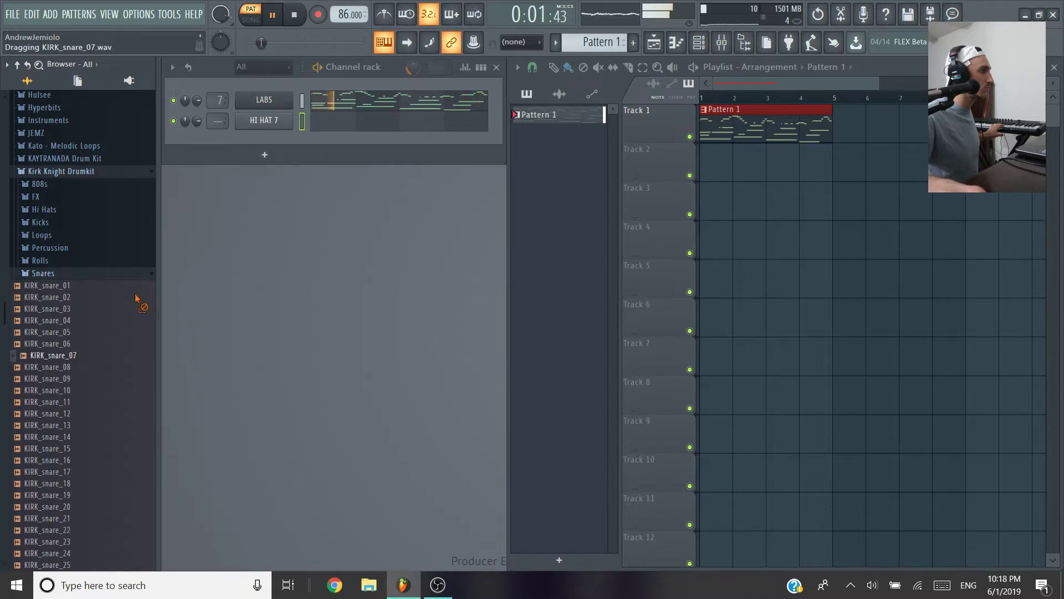
drag(135, 294, 289, 137)
click(331, 143)
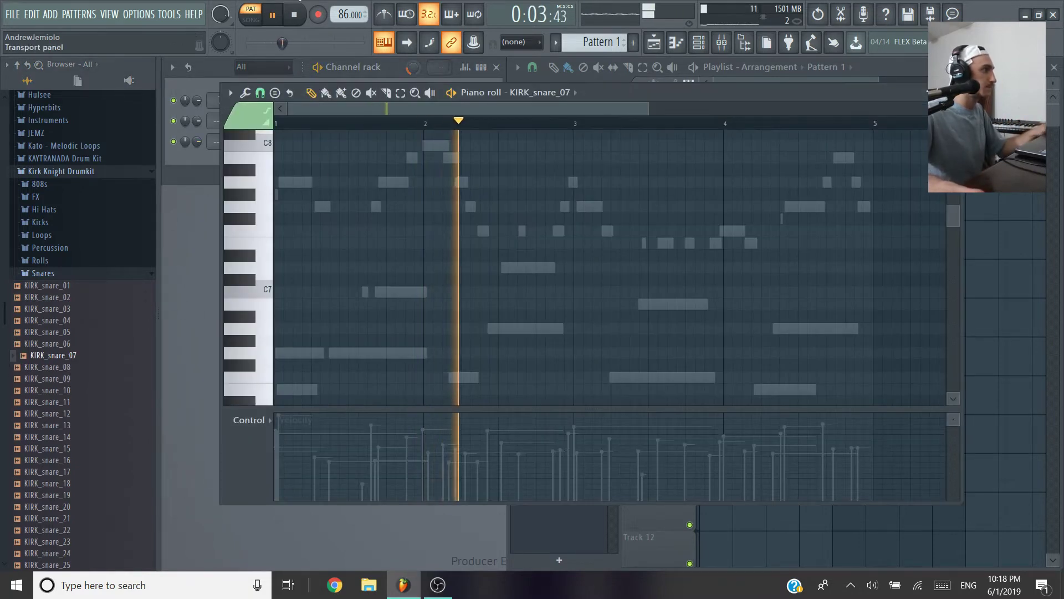
key(r)
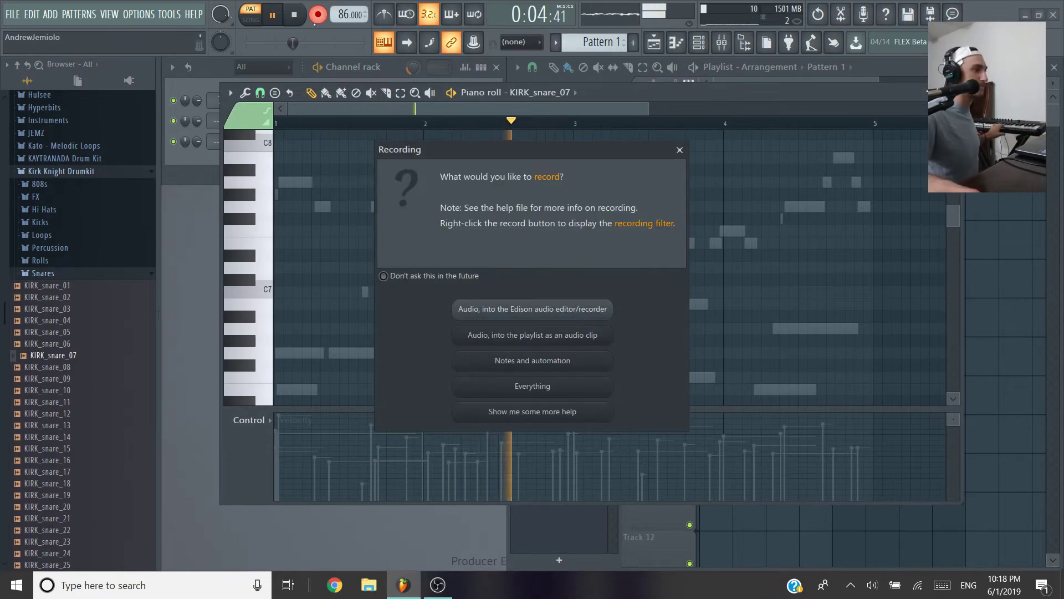
click(545, 336)
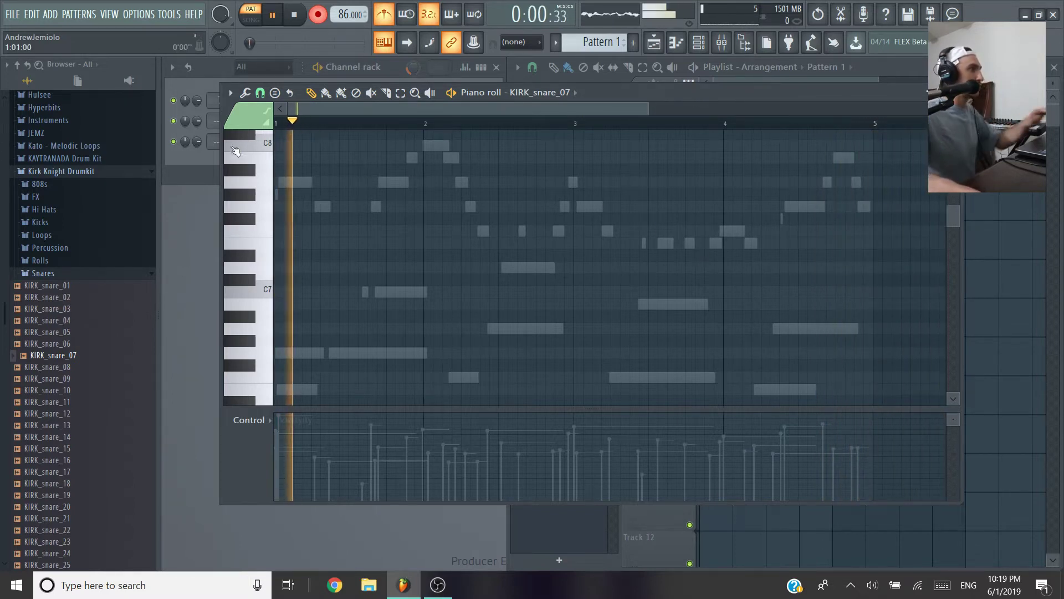
key(space)
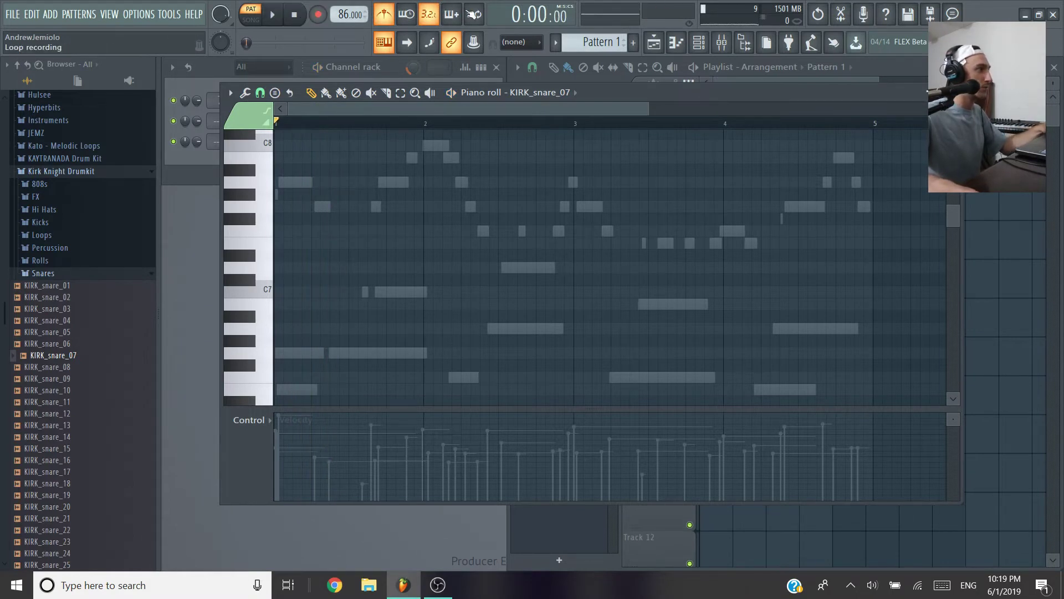
- Record eight C5 snare hits over four bars into KIRK_snare_07 as notes and automation, with loop recording on
key(r)
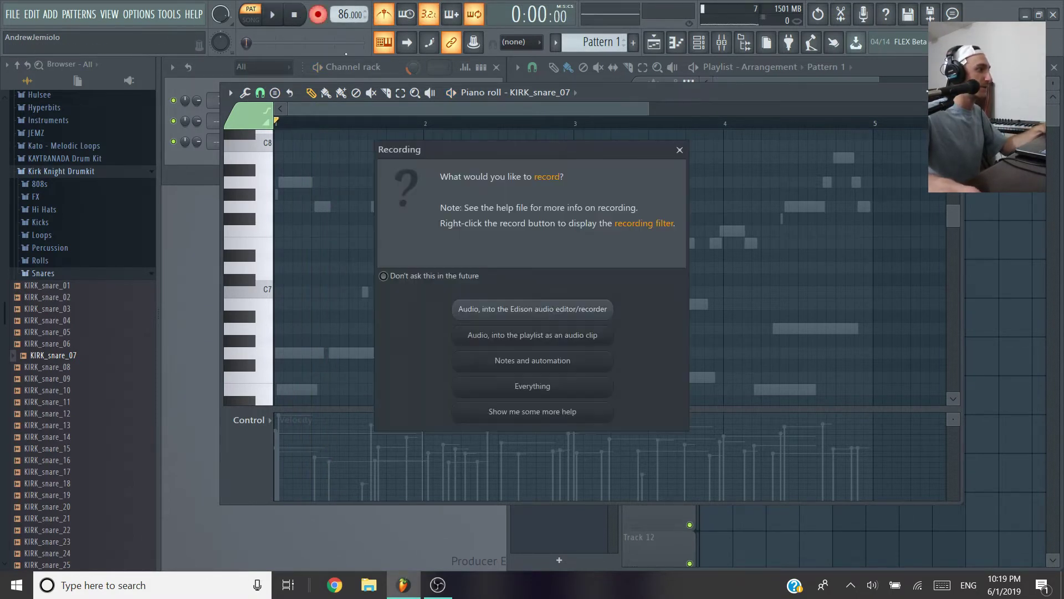
click(490, 362)
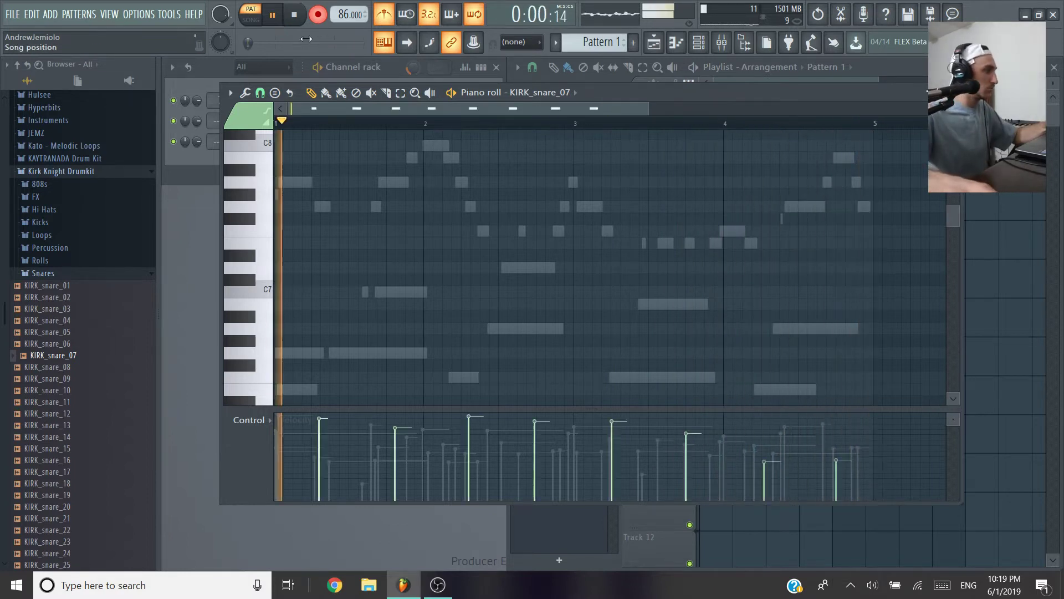
scroll(404, 250, down, 8)
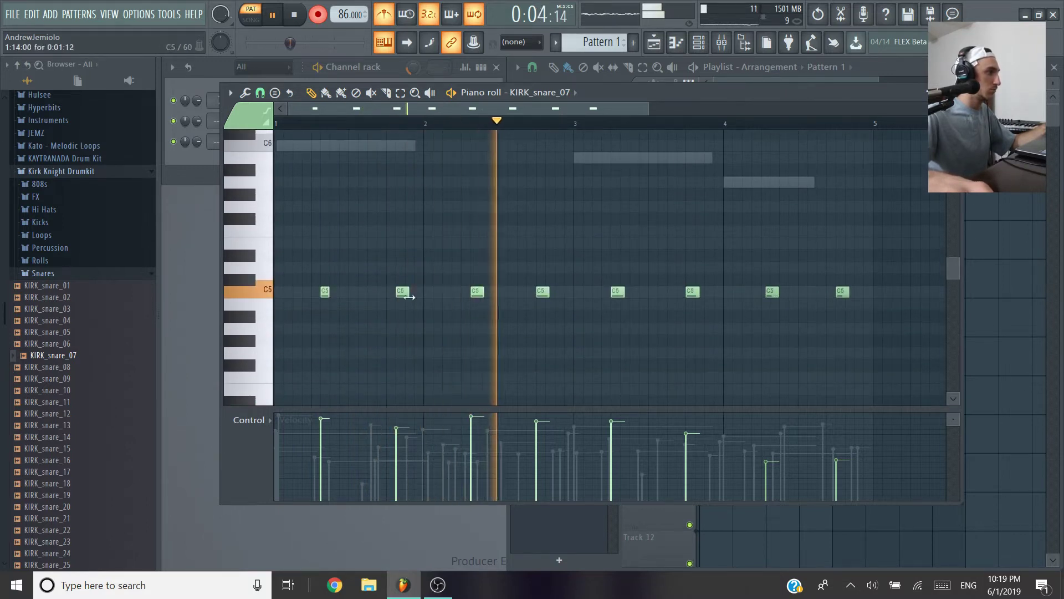
- Move the second snare hit one step earlier and quantize all snare hits to a 1/2 beat grid
drag(400, 291, 391, 291)
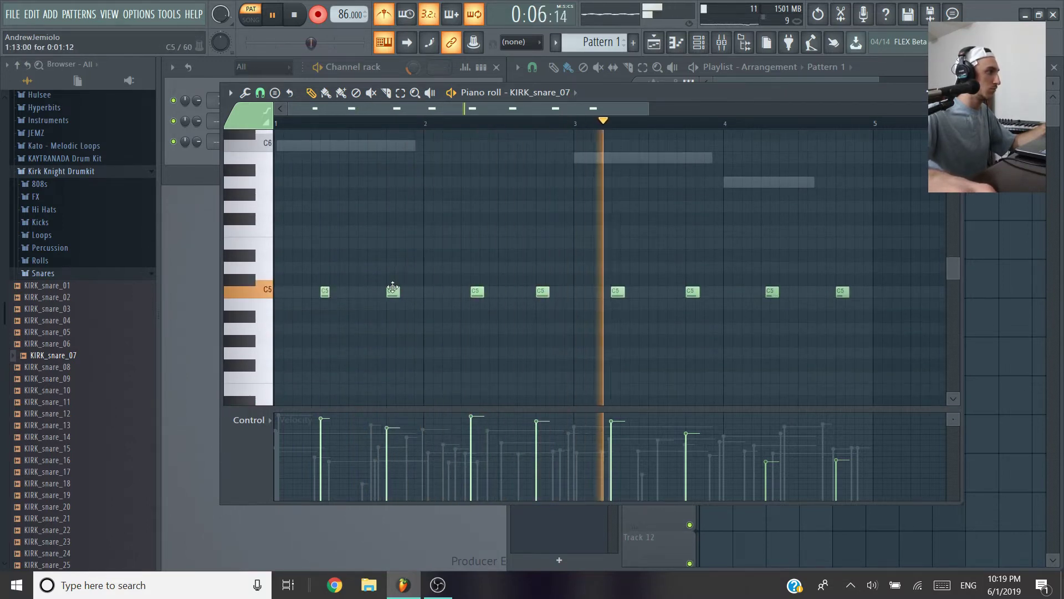
click(260, 93)
click(278, 264)
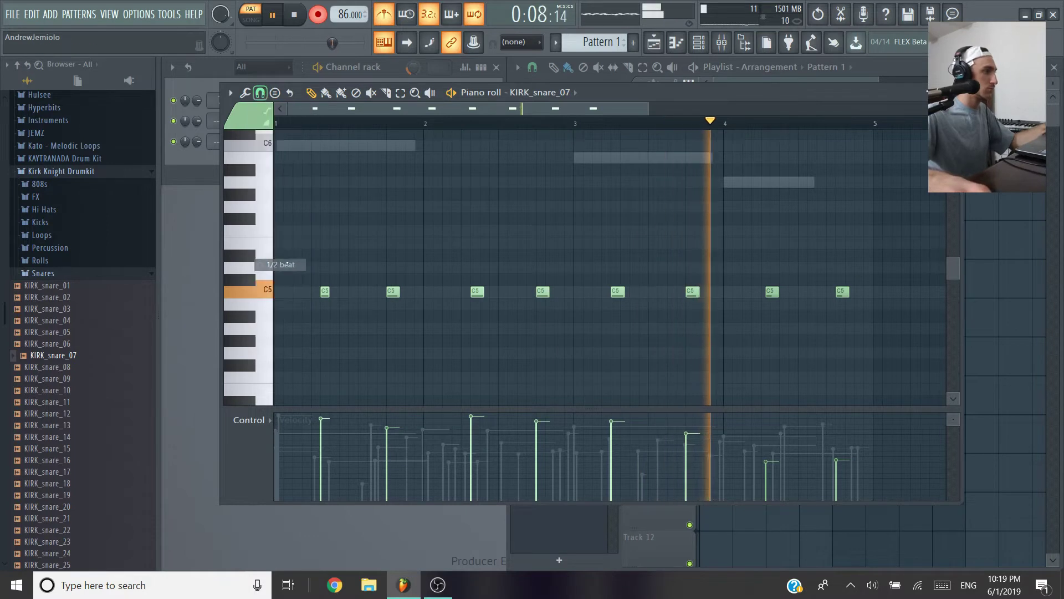
key(ctrl+q)
- Raise the velocity of all eight snare hits to 100% and close the piano roll
scroll(513, 469, down, 2)
drag(299, 440, 666, 224)
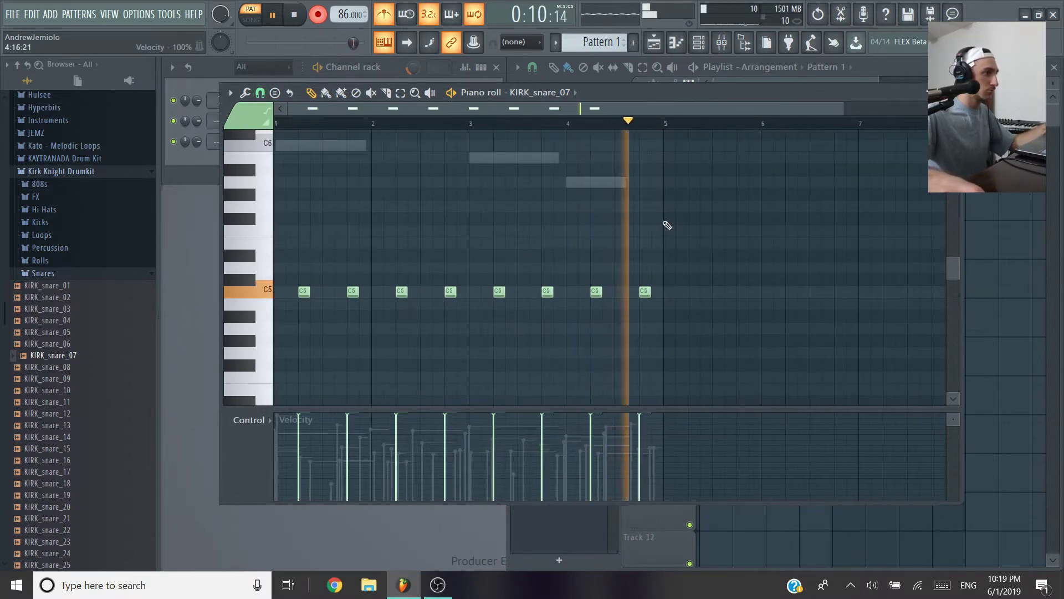
click(954, 93)
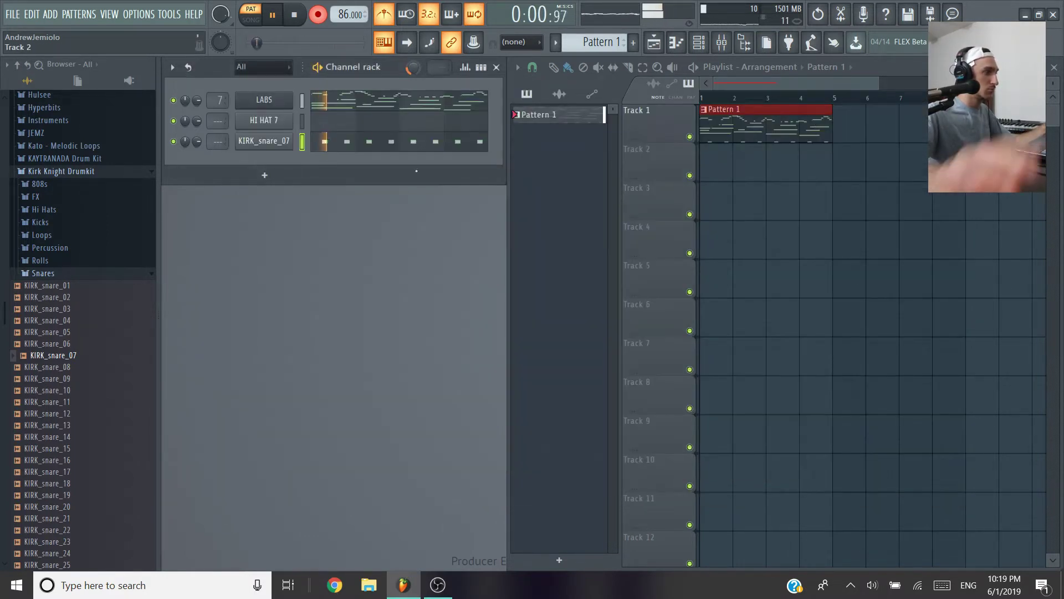
- Transpose all KIRK_snare_07 notes up one semitone to C#5 in the piano roll
click(417, 143)
key(shift+Up)
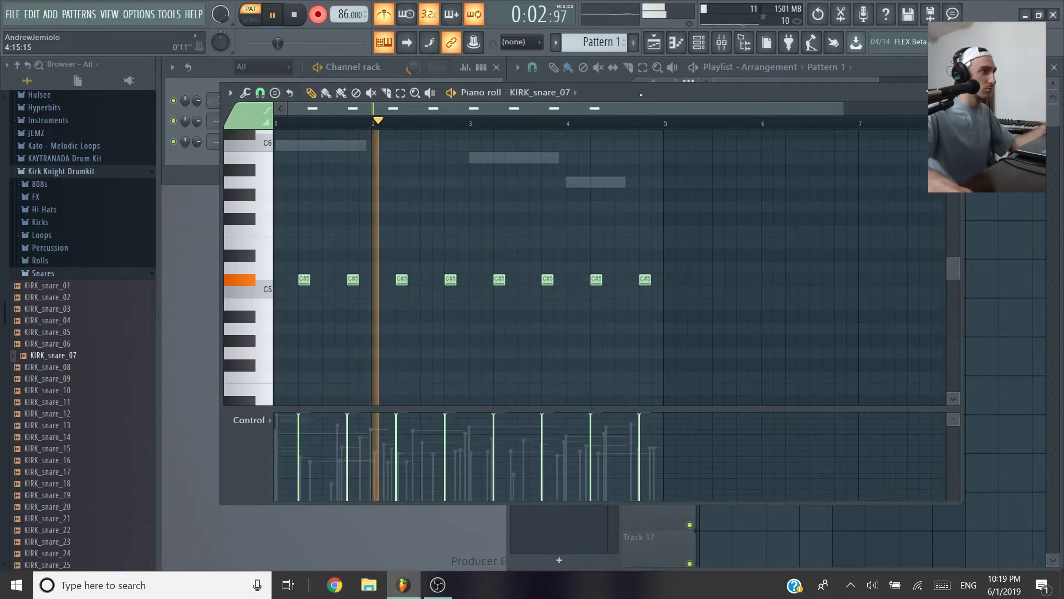
click(954, 93)
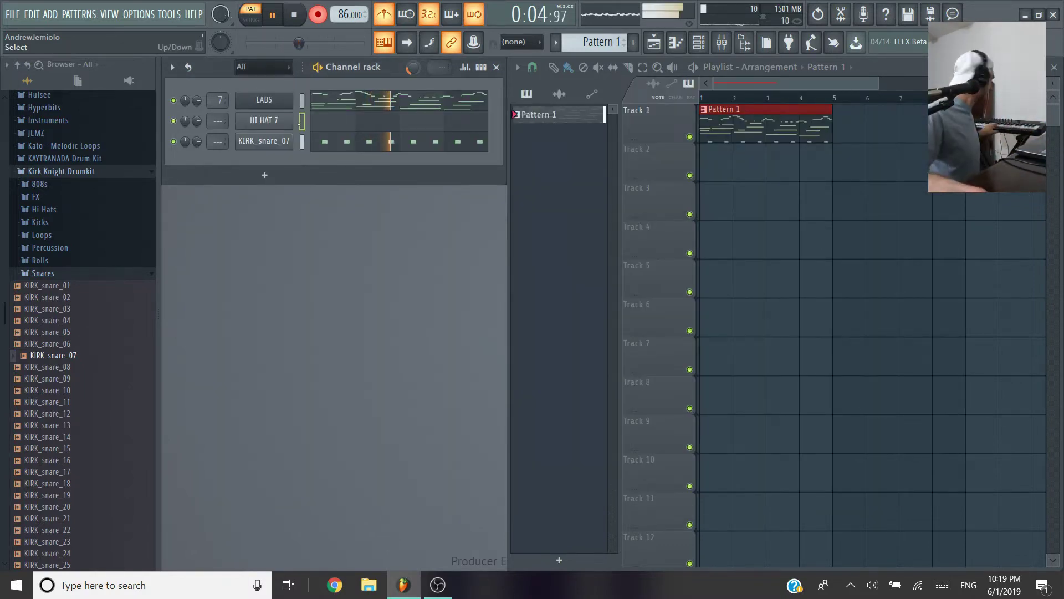
- Record a four-bar D5 hi-hat pattern on the HI HAT 7 channel and quantize it to a 1/4 beat grid
click(317, 122)
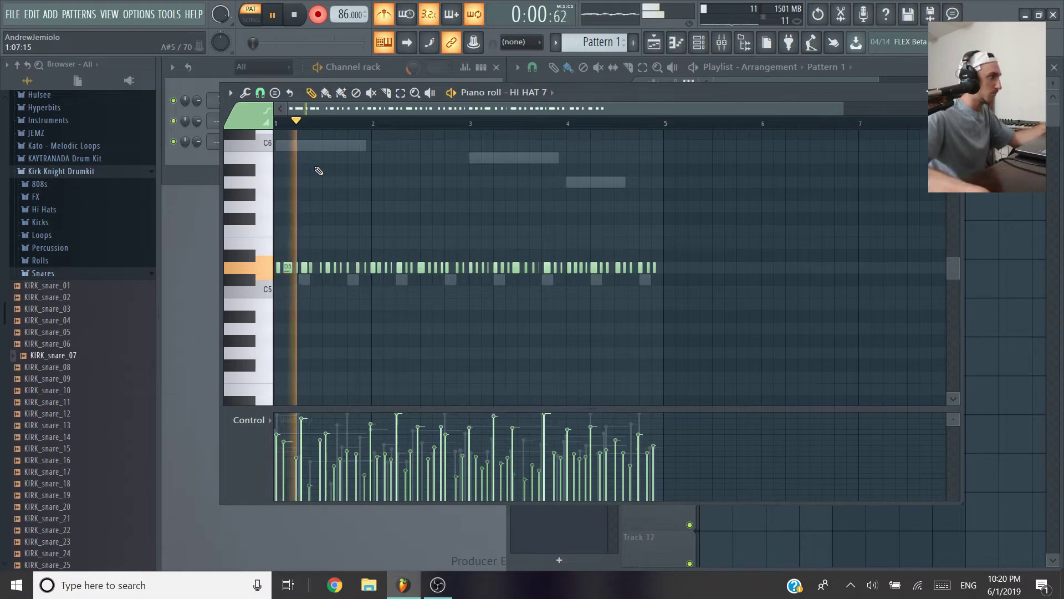
key(ctrl+q)
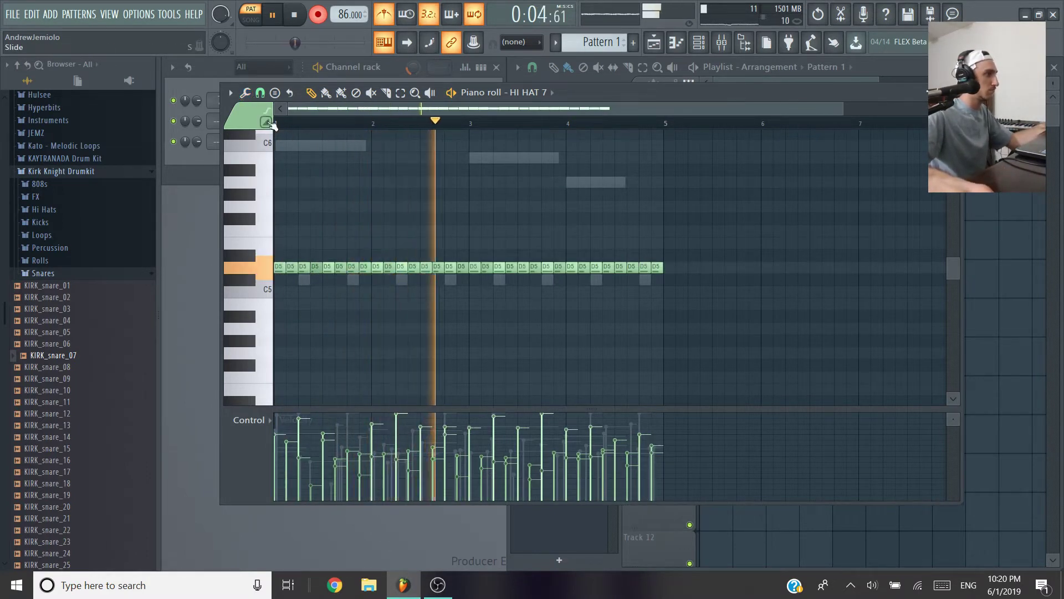
key(ctrl+z)
click(268, 123)
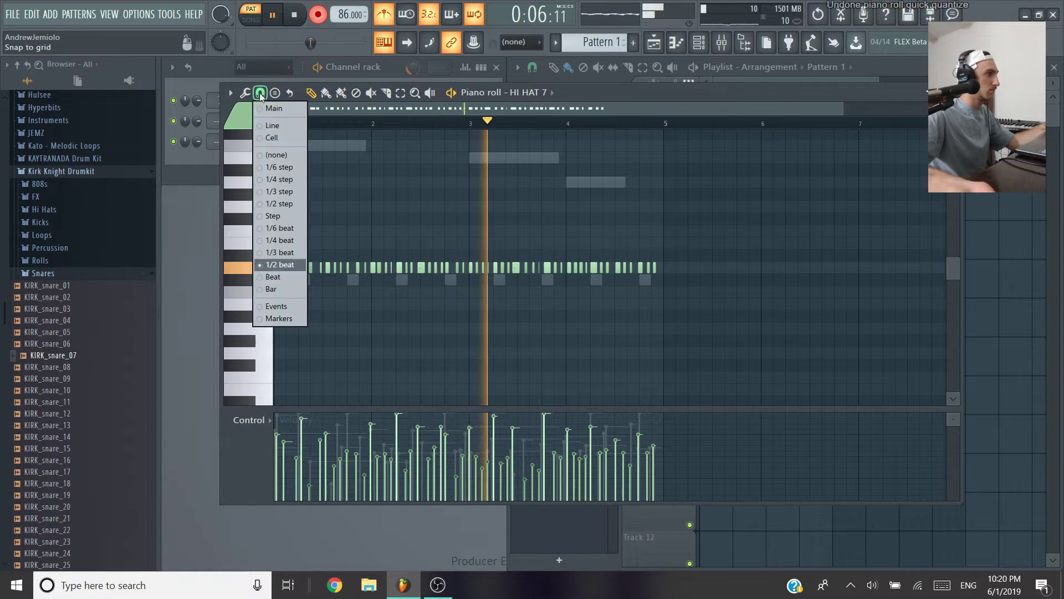
click(271, 240)
key(ctrl+q)
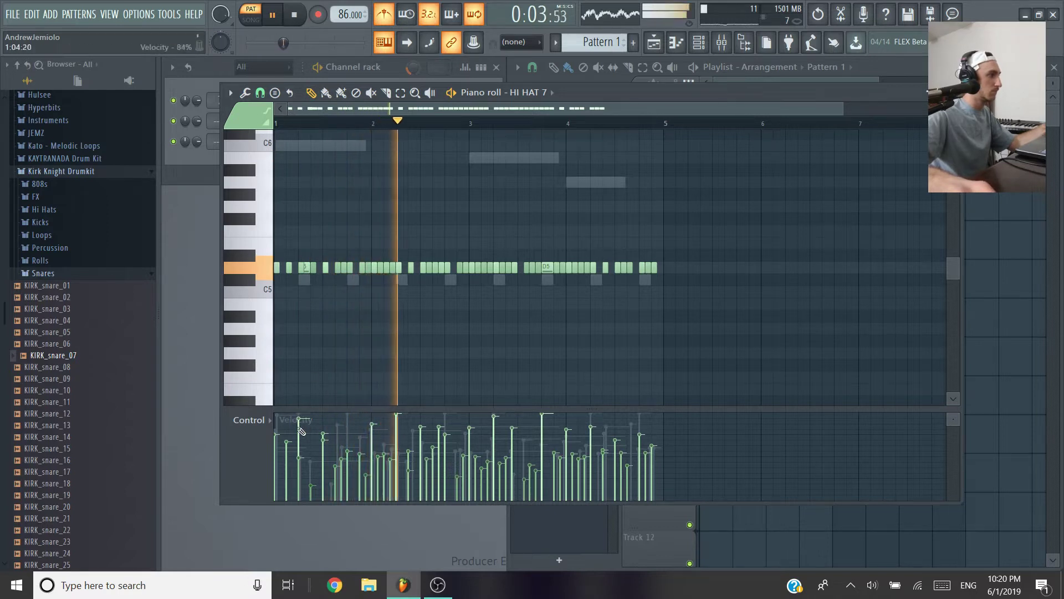
- Lower the velocity peaks of the hi-hat notes across the four bars, then select all the notes and close the piano roll
mouse_move(314, 464)
mouse_down()
mouse_move(491, 430)
mouse_move(469, 446)
mouse_up()
click(514, 444)
click(494, 449)
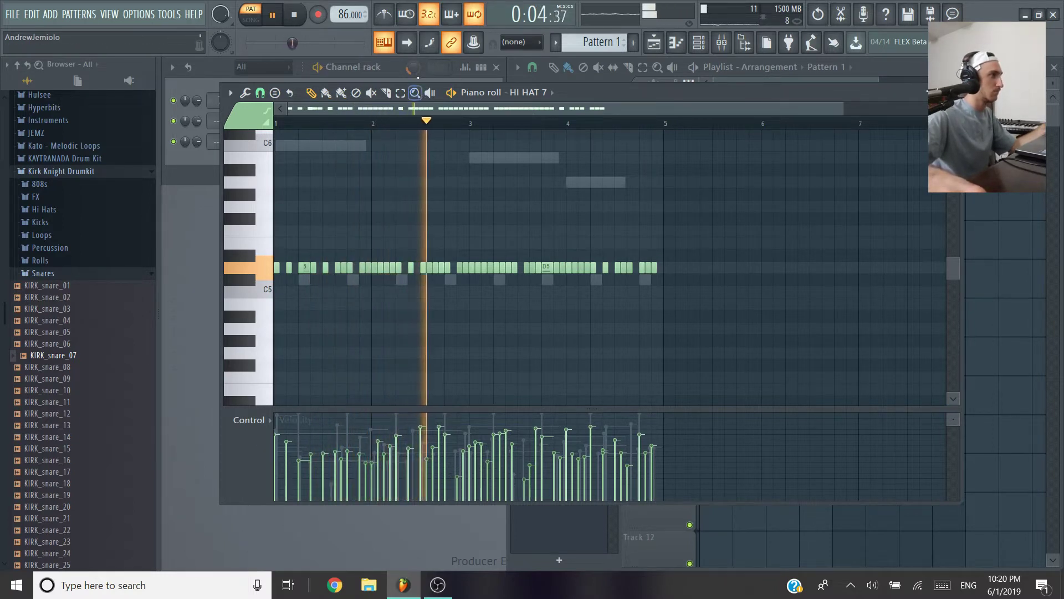
click(412, 68)
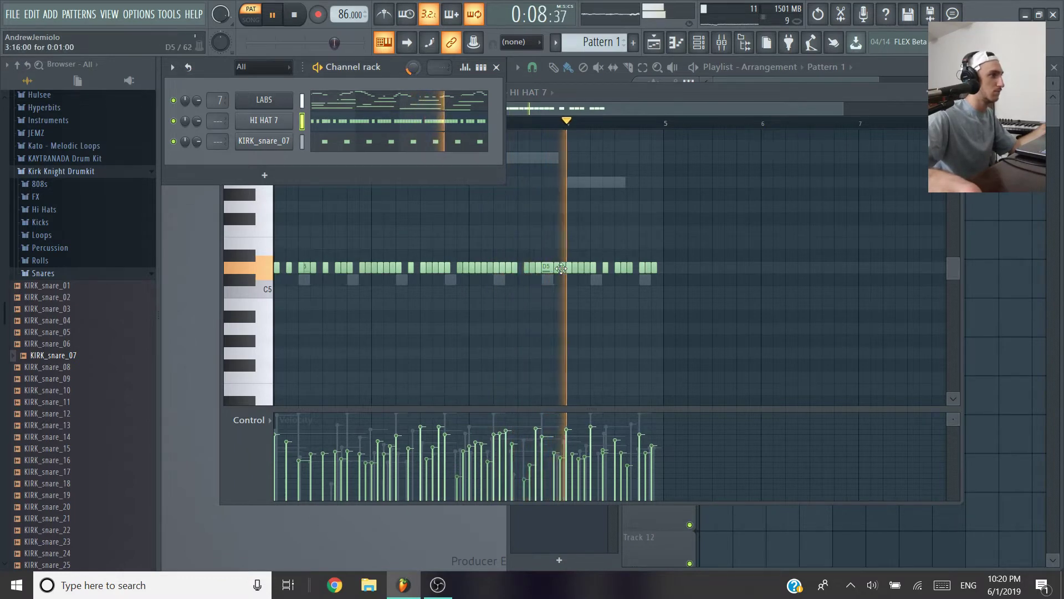
ctrl+click(680, 275)
drag(678, 273, 276, 235)
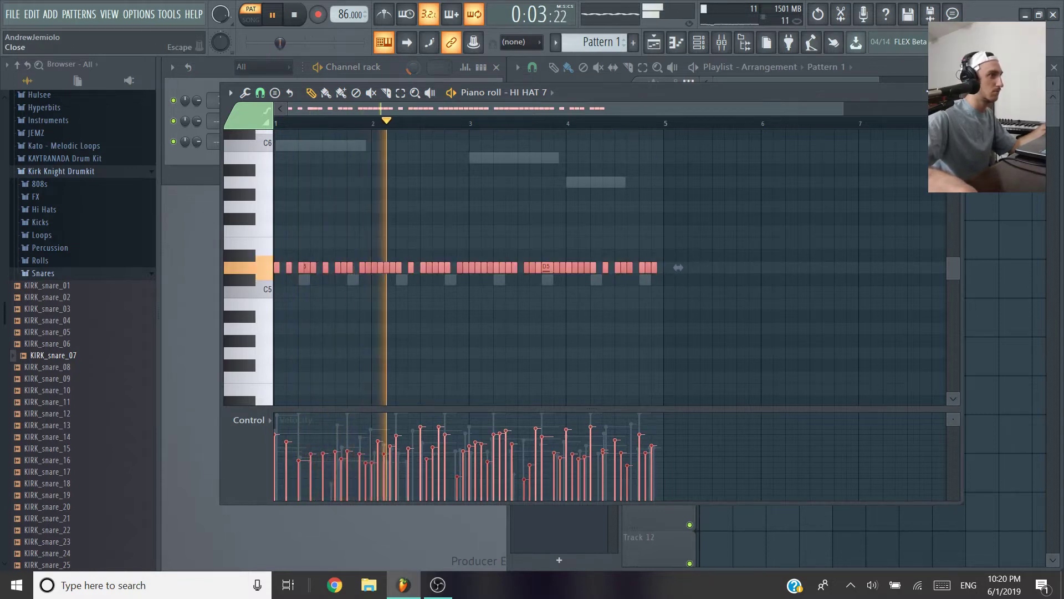
key(Escape)
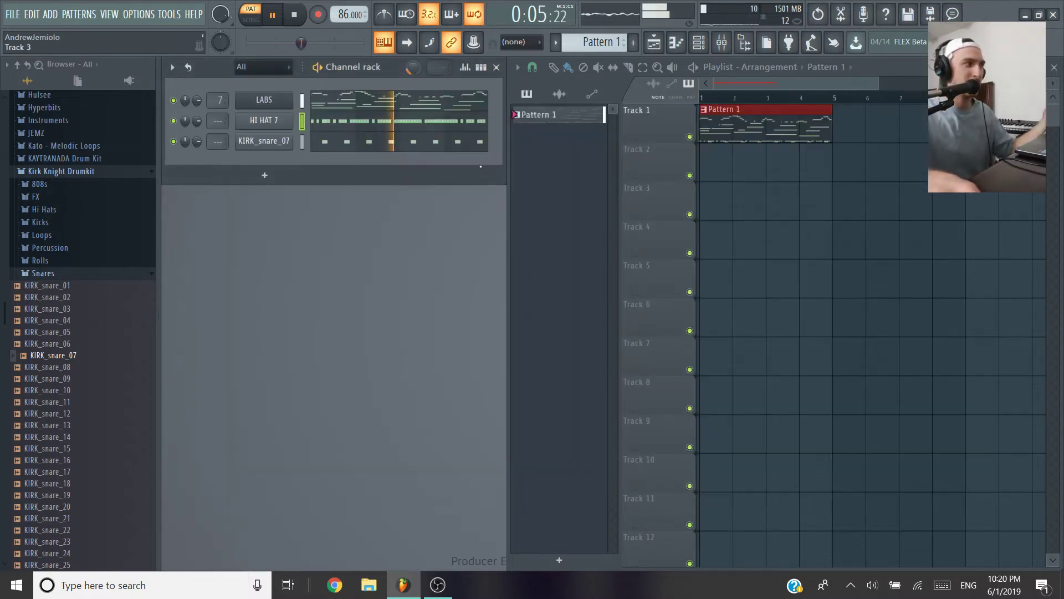
- Collapse the Kirk Knight Drumkit and expand the Lil Banks Productions Drum Kit down to its sample folders
click(89, 274)
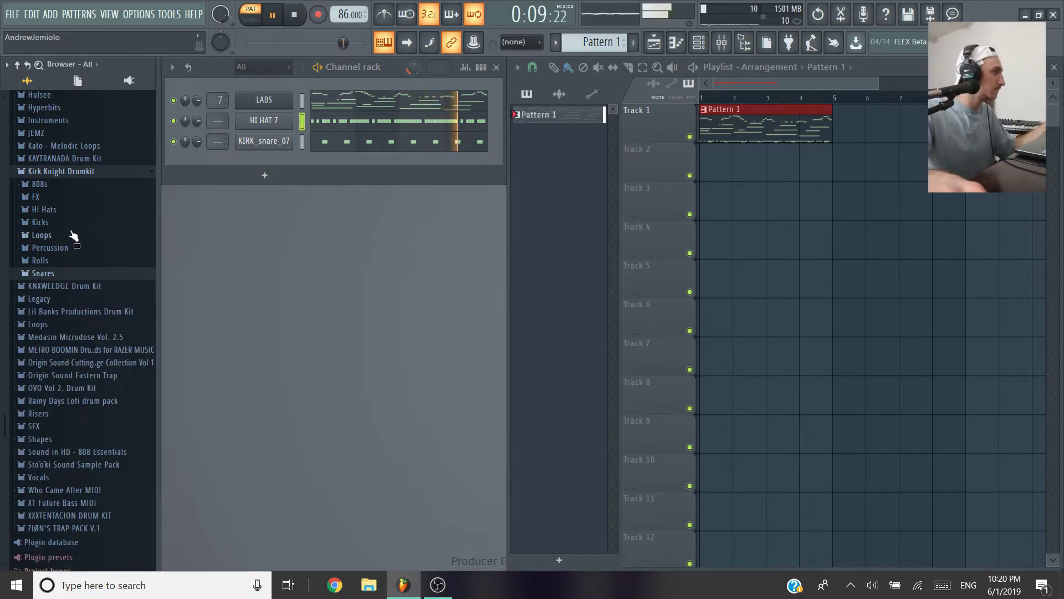
click(75, 175)
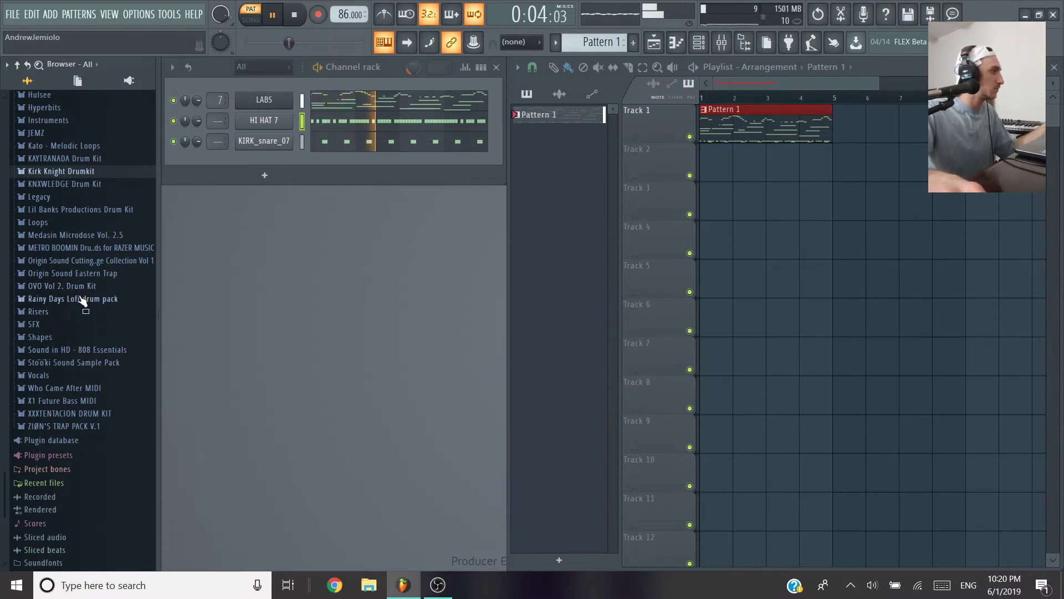
click(76, 209)
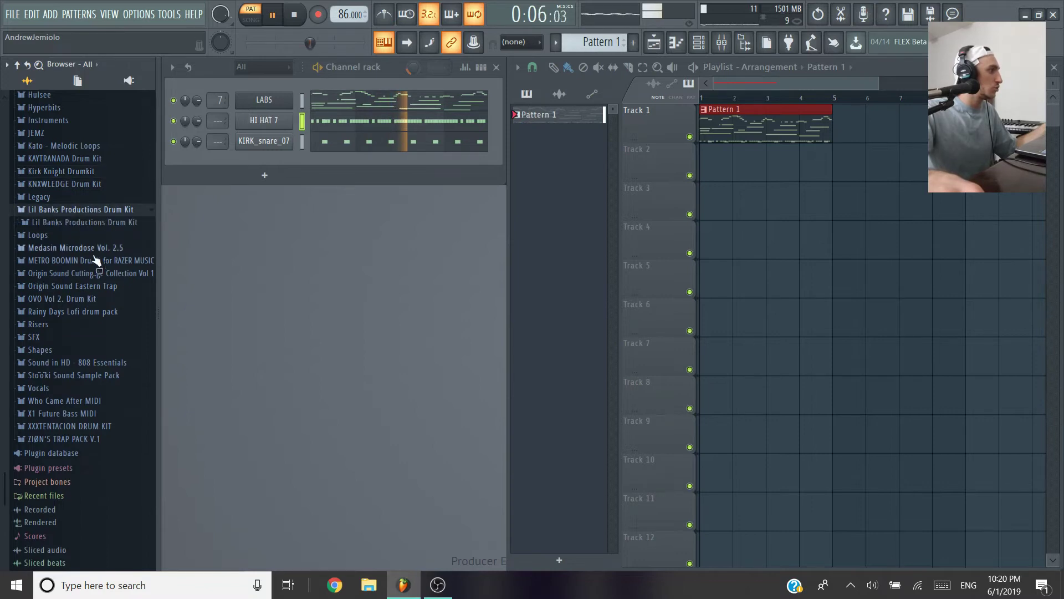
click(83, 222)
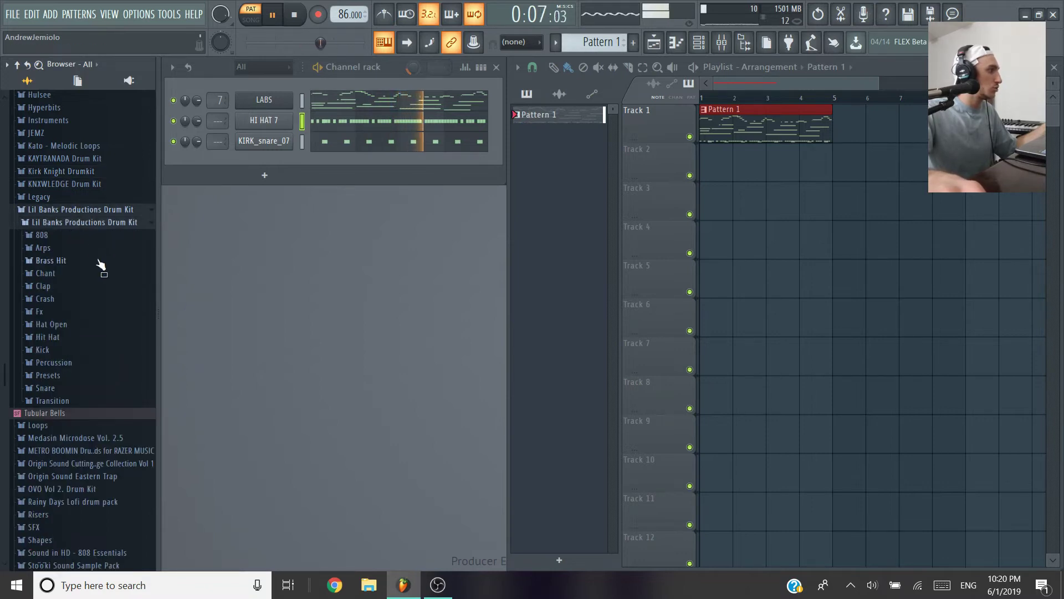
- Expand the kit's Hit Hat and Hat Open folders and add Banks Hat Open 7 as a new channel below KIRK_snare_07
click(83, 336)
click(87, 324)
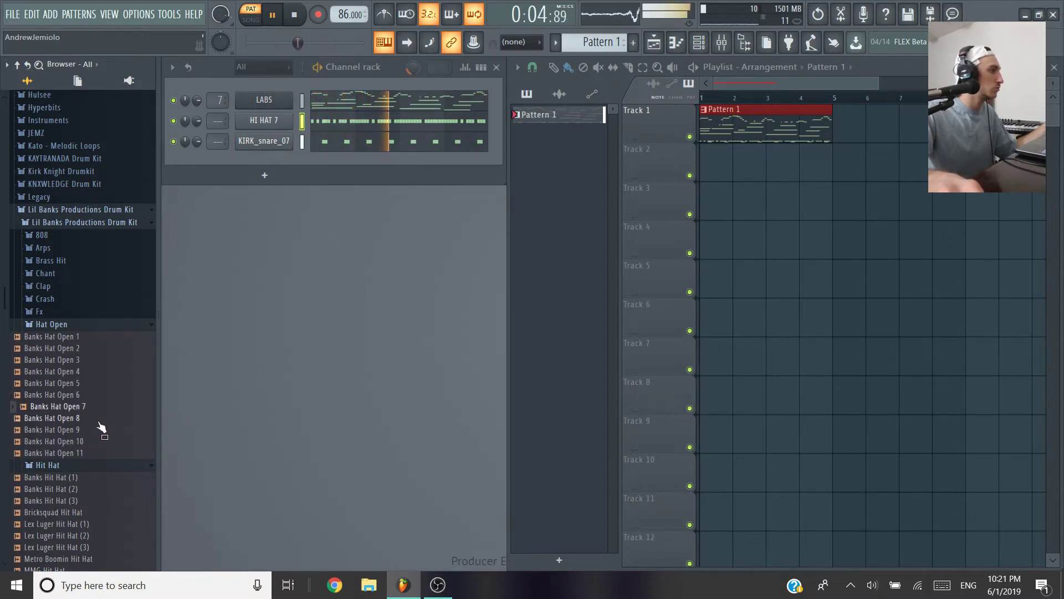
drag(282, 178, 299, 167)
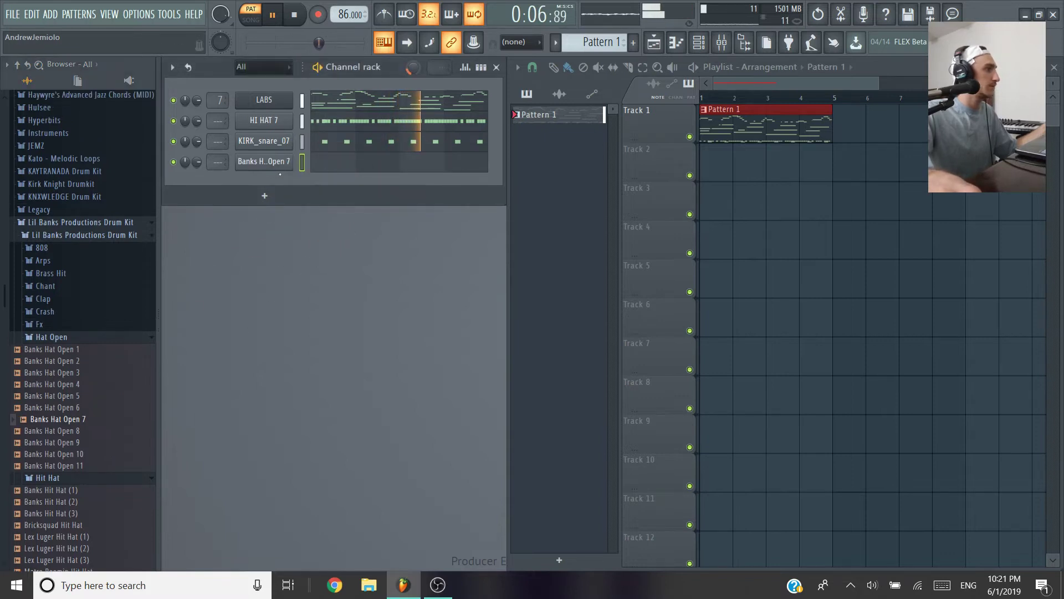
- Enable the volume envelope of the Banks Hat Open 7 channel, adjust its hold and sustain, and close the channel settings
click(278, 167)
click(213, 143)
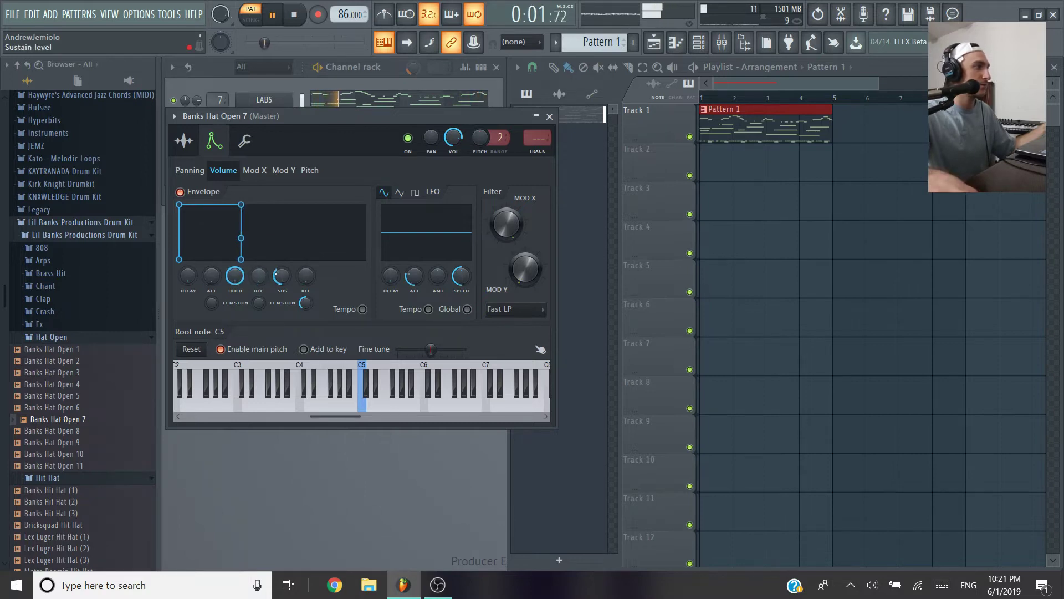
click(549, 116)
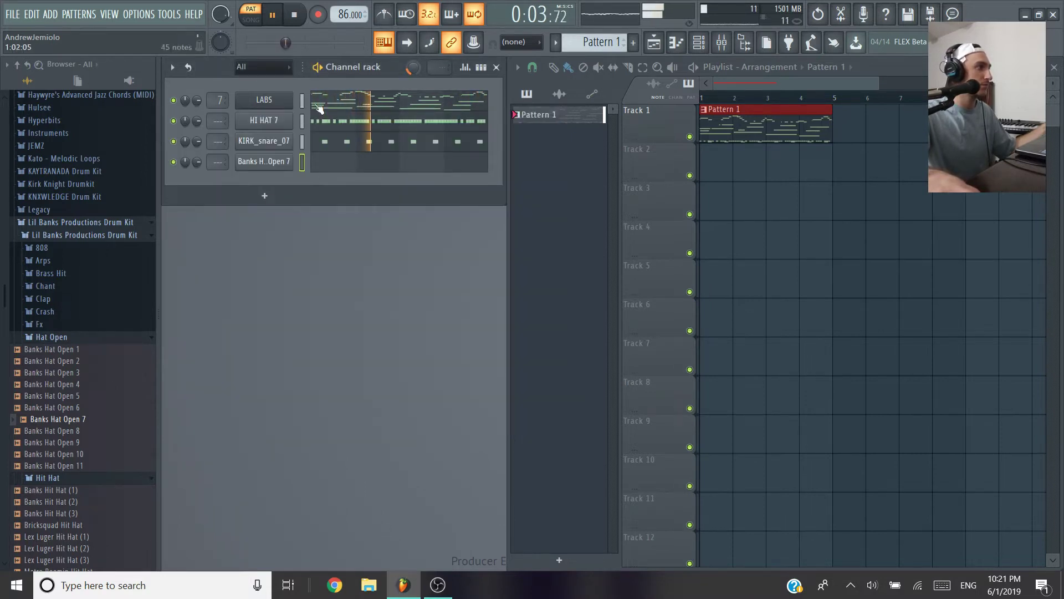
- Record four C5 open-hat hits across the first two bars on the Banks Hat Open 7 channel and open its piano roll
click(318, 16)
click(526, 370)
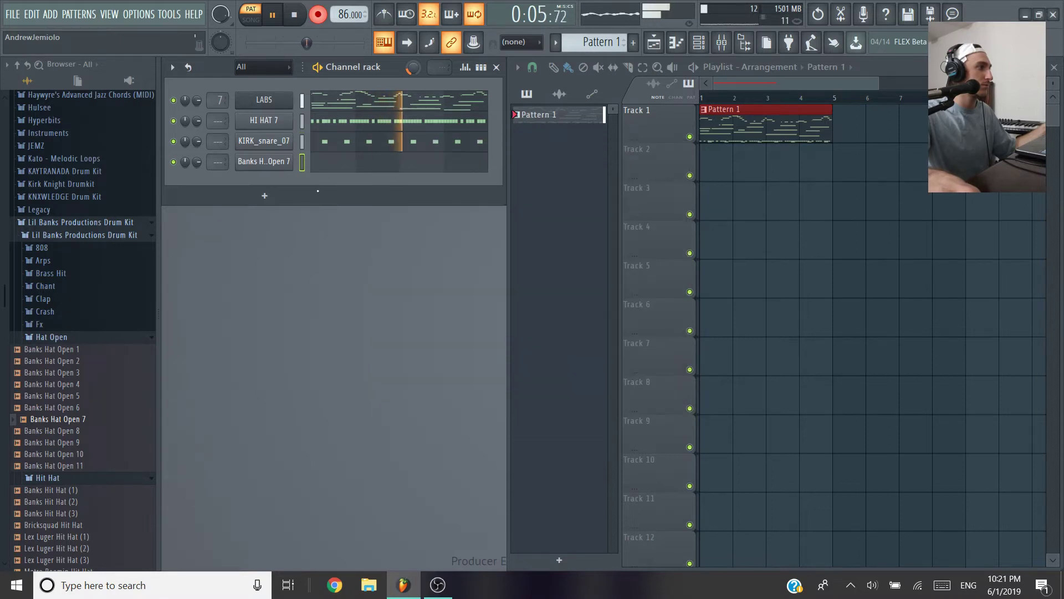
click(327, 162)
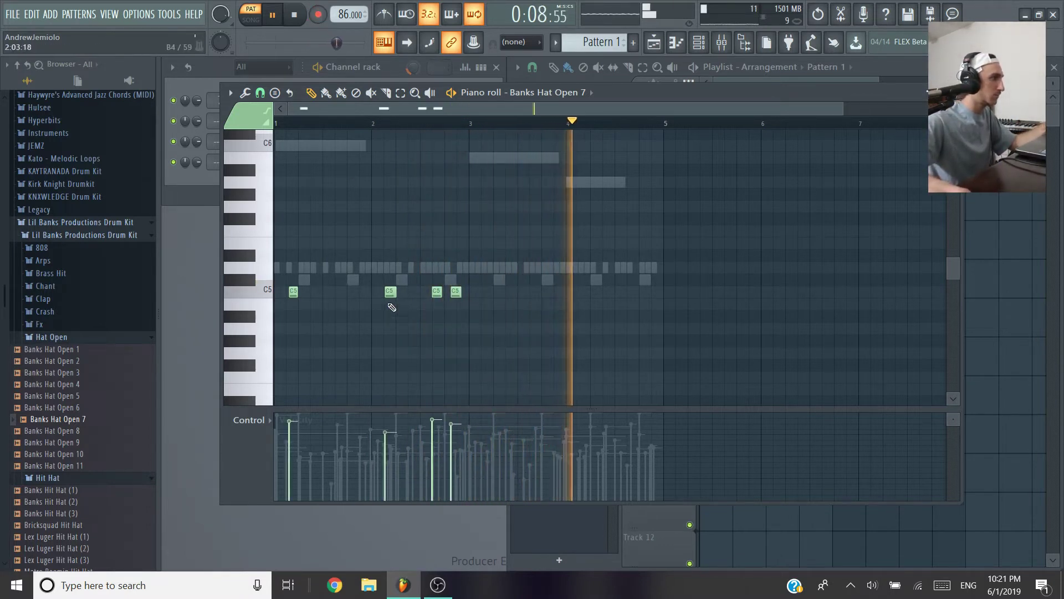
- Lower the velocities of the four open-hat notes and duplicate the two-bar phrase into bars 3 and 4
scroll(276, 305, up, 2)
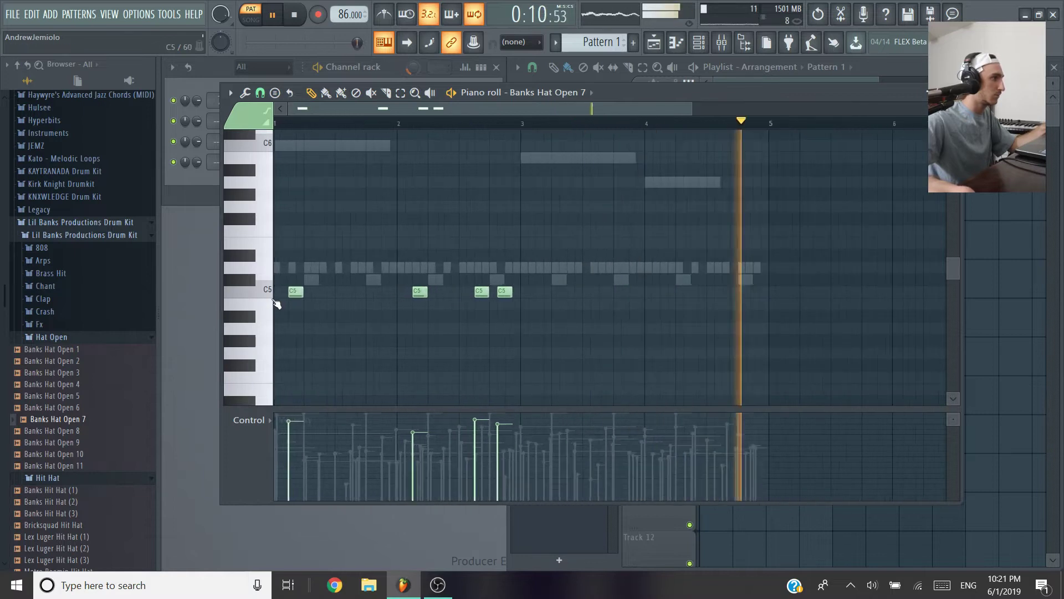
click(294, 446)
click(435, 442)
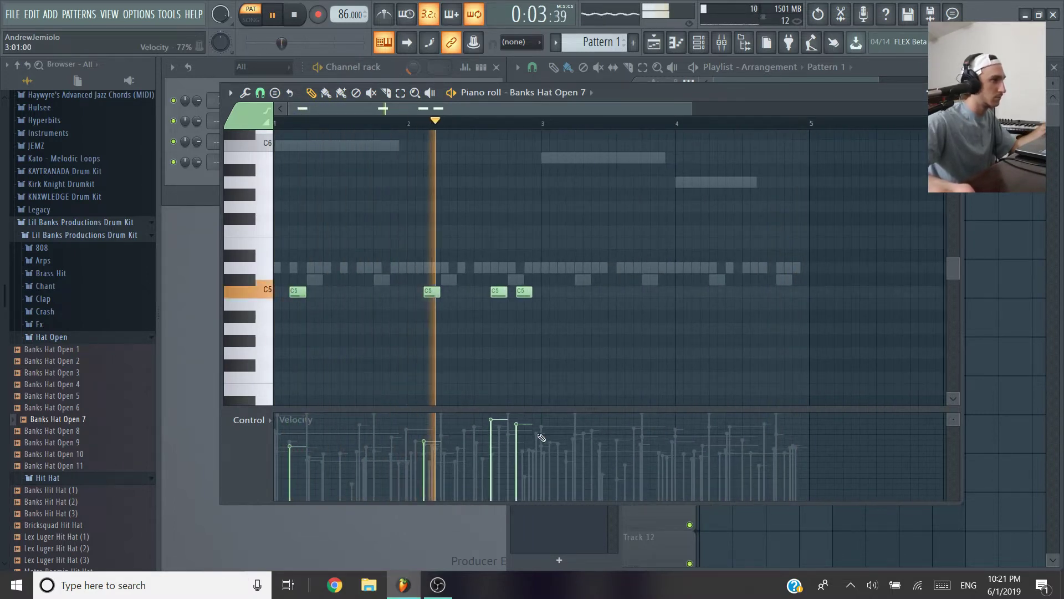
click(492, 437)
click(516, 442)
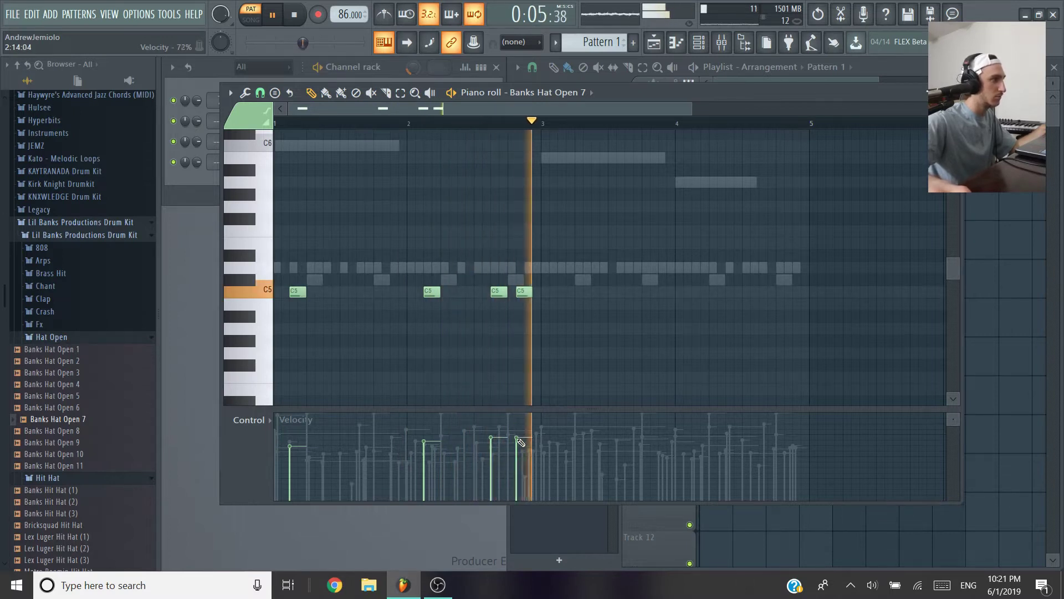
drag(572, 335, 281, 278)
key(ctrl+b)
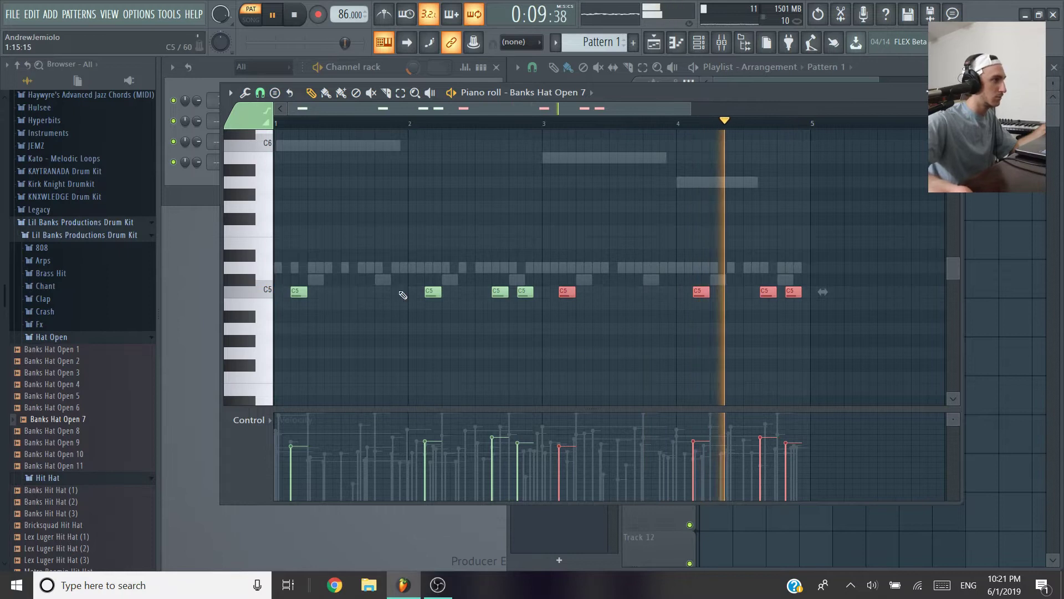
- Lower the last two open-hat notes of bar 2 in pitch, the first to A4 and the second to G4
click(499, 291)
drag(498, 291, 499, 328)
click(524, 291)
key(shift+Down)
key(shift+Down)
key(shift+Down)
key(shift+Down)
key(shift+Down)
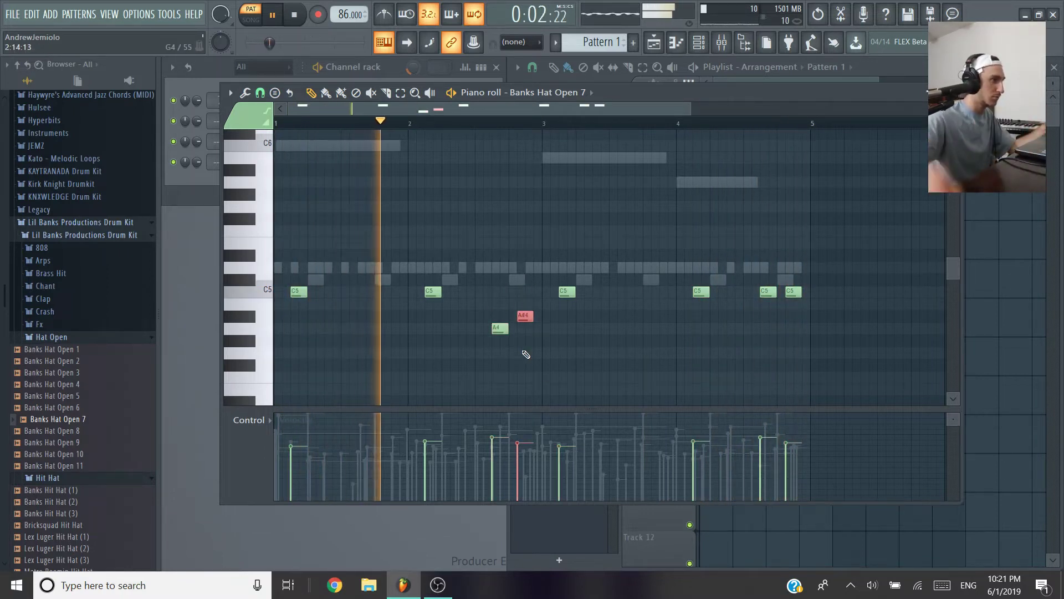
- Lower the last two open-hat notes of bar 4 in pitch, the first to A#4 and the second to G#4
drag(774, 275, 768, 344)
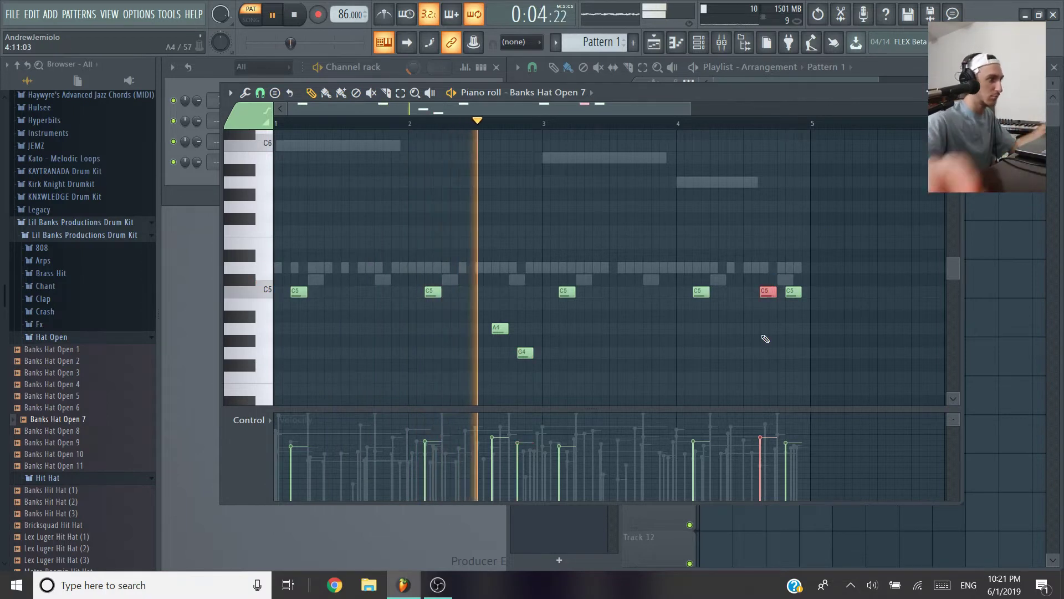
key(shift+Down)
key(shift+Down)
drag(800, 264, 805, 335)
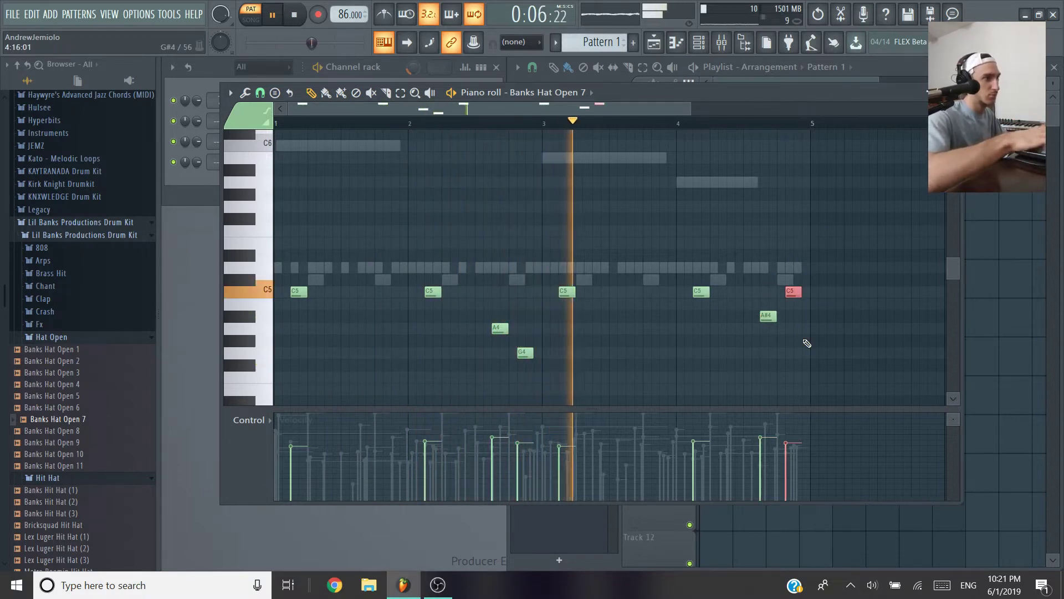
key(shift+Down)
key(shift+Down)
key(shift+Down)
key(shift+Down)
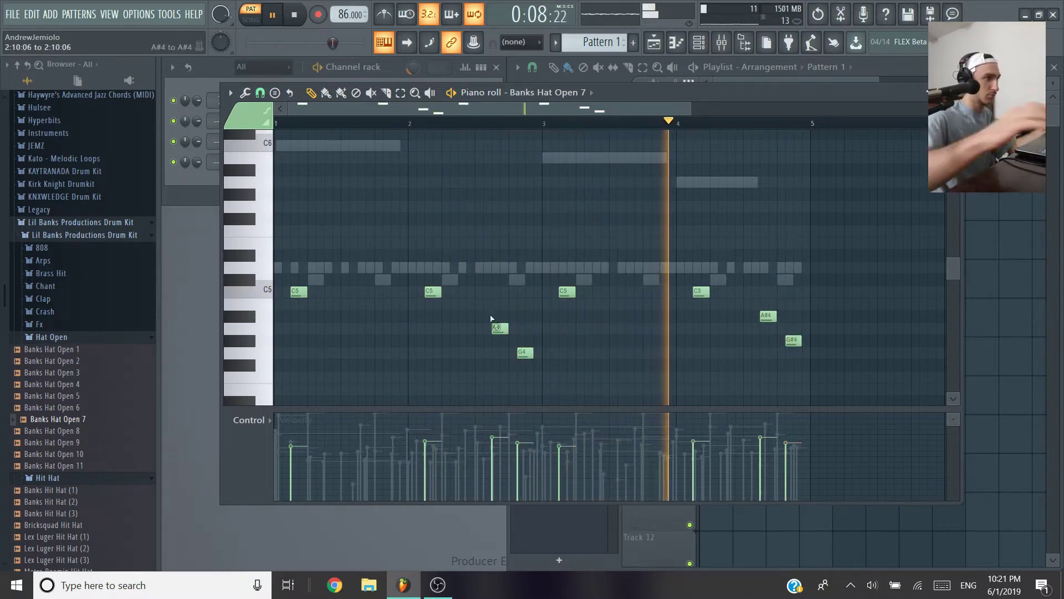
- Raise the last two open-hat notes of bar 2 by a semitone to A#4 and G#4, then clear the selection
drag(486, 311, 542, 376)
key(shift+Up)
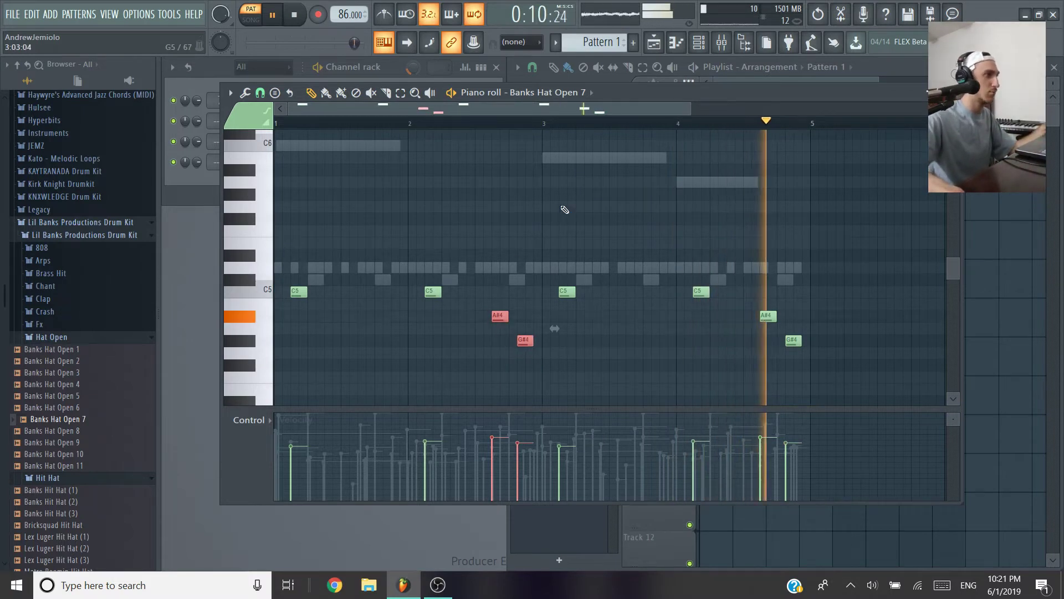
ctrl+click(756, 240)
- Vary the velocities of the open-hat notes, accenting the C5 hits and softening the last two in bar 2, then close the piano roll
click(292, 434)
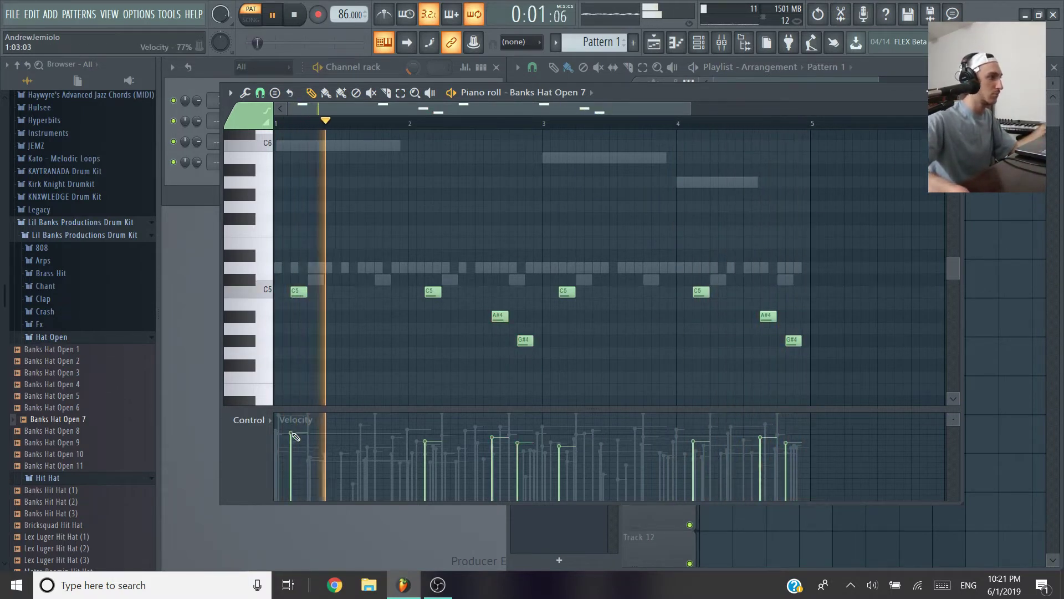
click(427, 433)
click(493, 433)
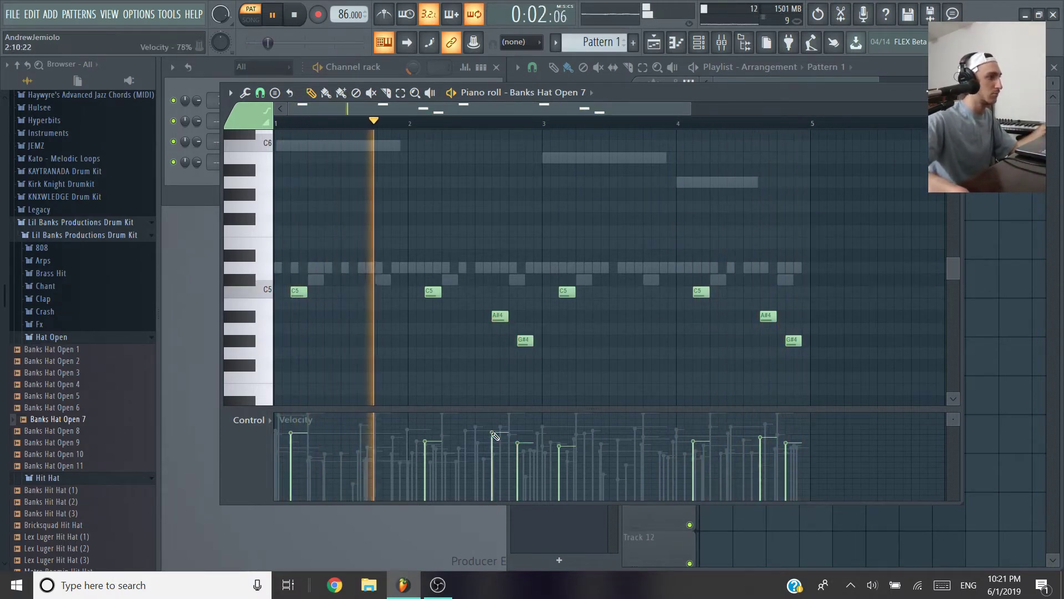
click(427, 433)
click(494, 442)
click(520, 460)
click(562, 454)
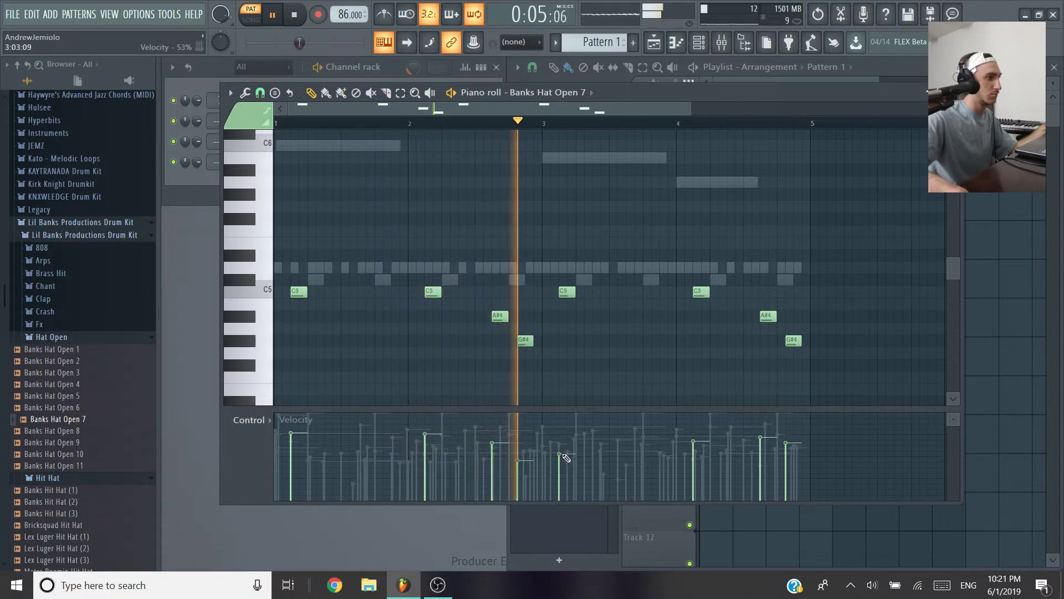
click(561, 428)
click(698, 437)
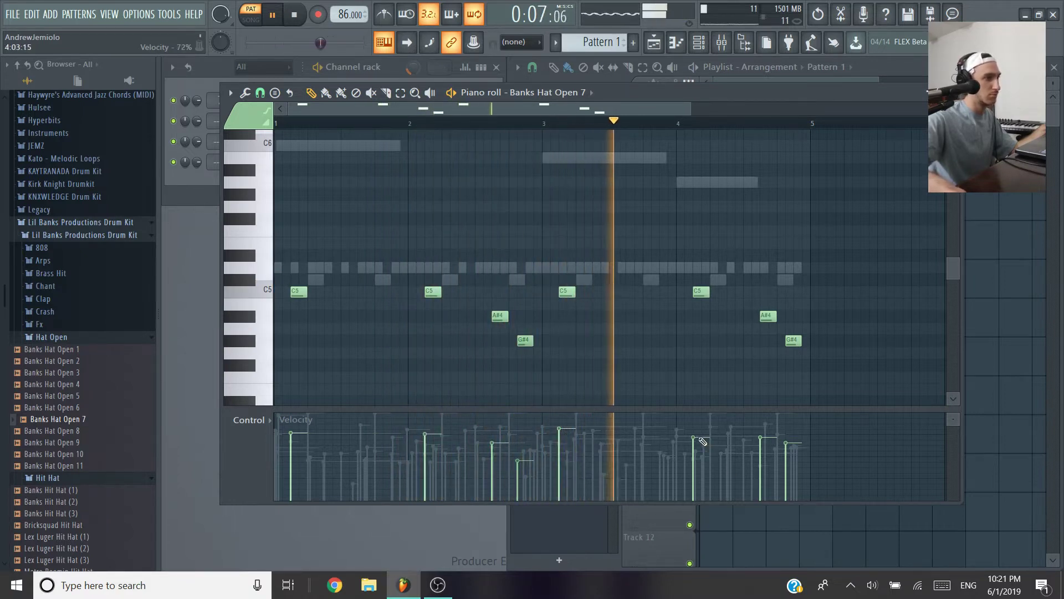
click(762, 441)
click(791, 444)
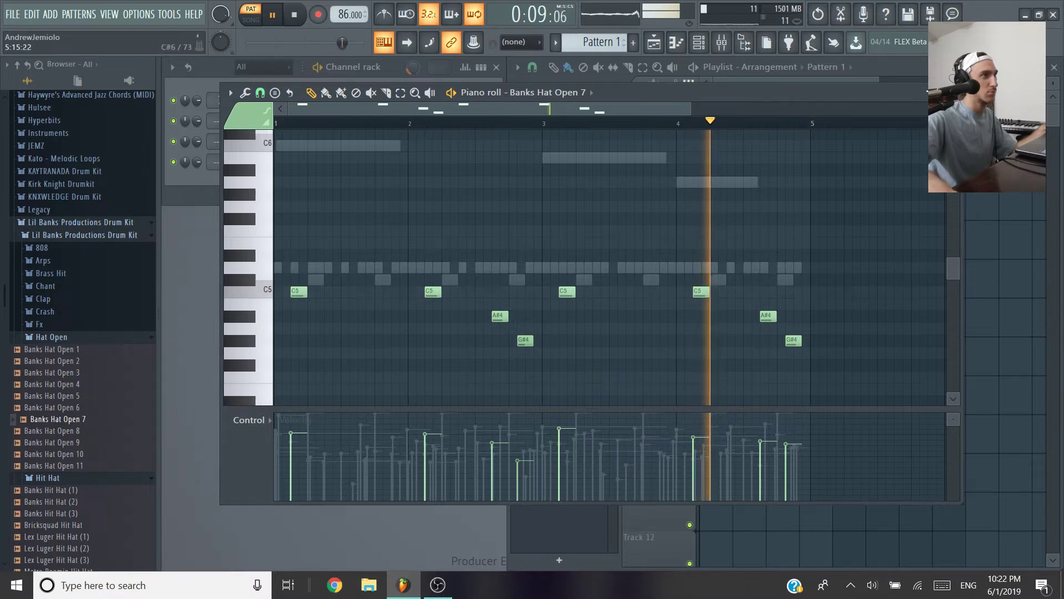
click(951, 93)
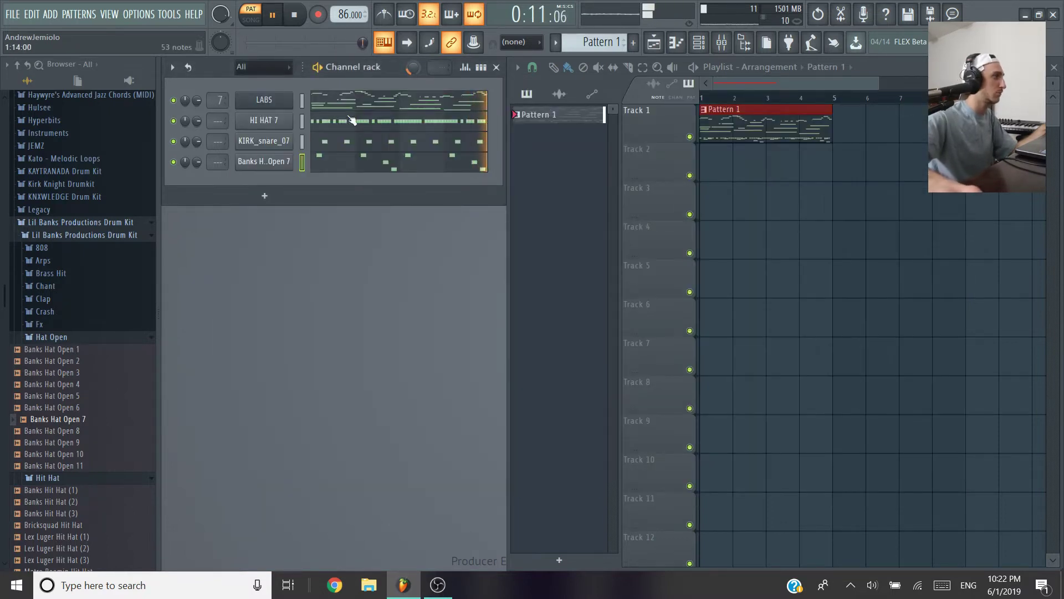
- Collapse the Lil Banks kit, open the Kirk Knight Drumkit's Hi Hats folder and replace the HI HAT 7 sample with KIRK_hihat_closed_14
click(54, 340)
click(52, 224)
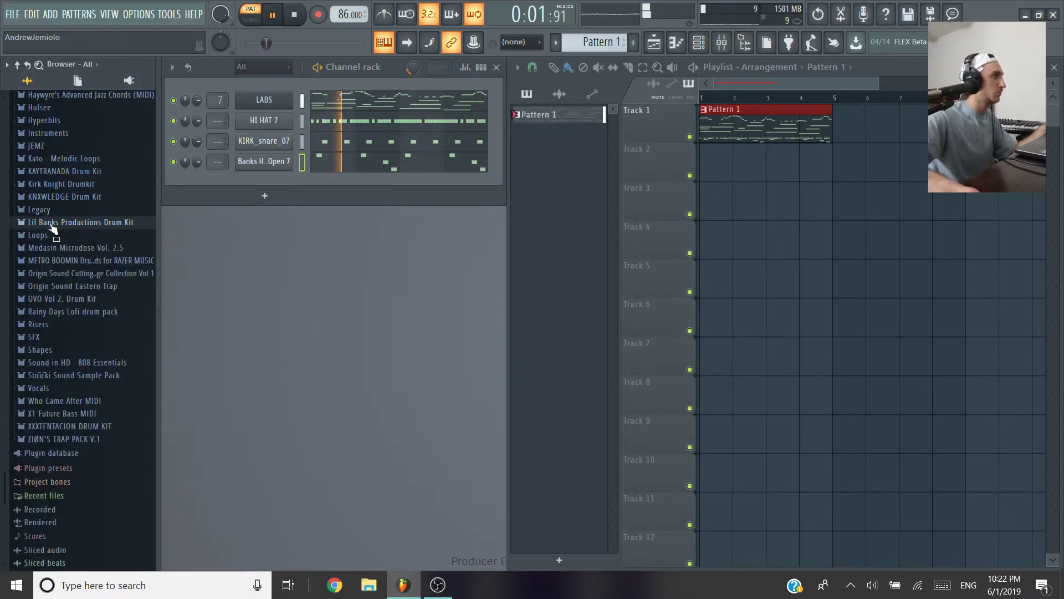
scroll(78, 244, up, 2)
click(77, 258)
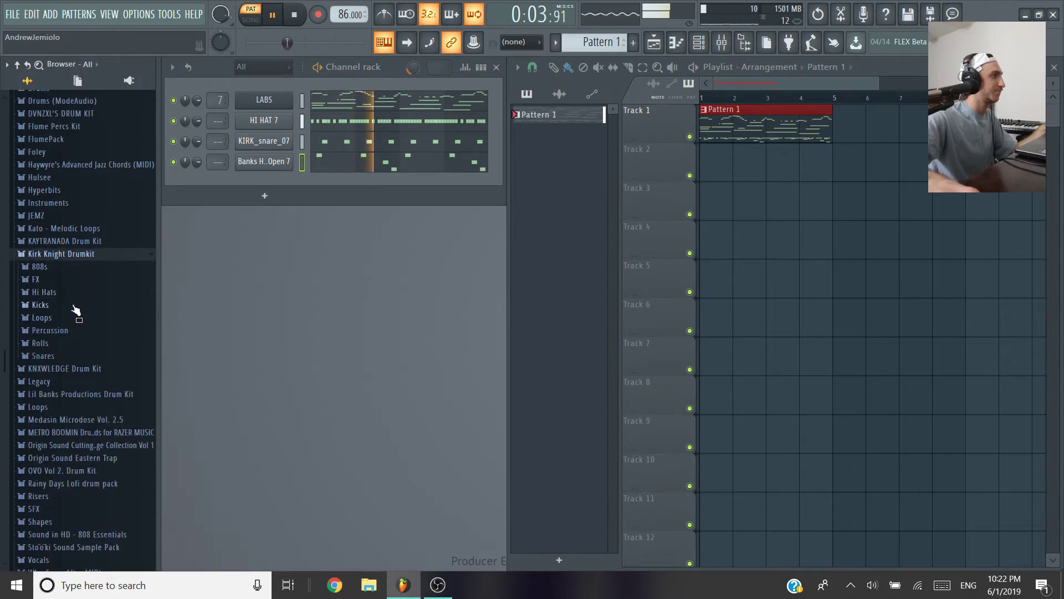
click(44, 292)
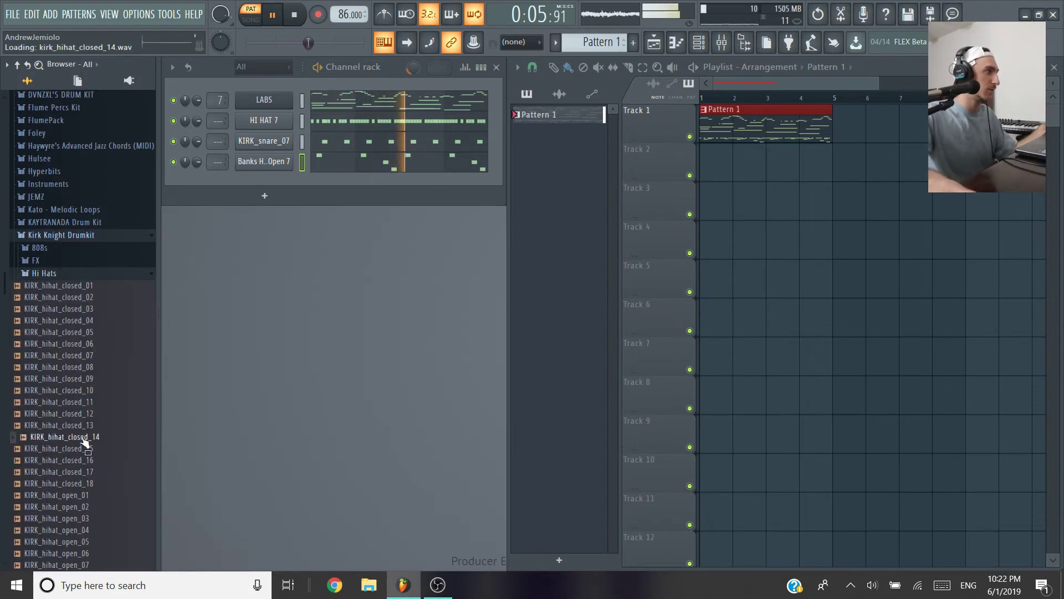
drag(196, 286, 271, 123)
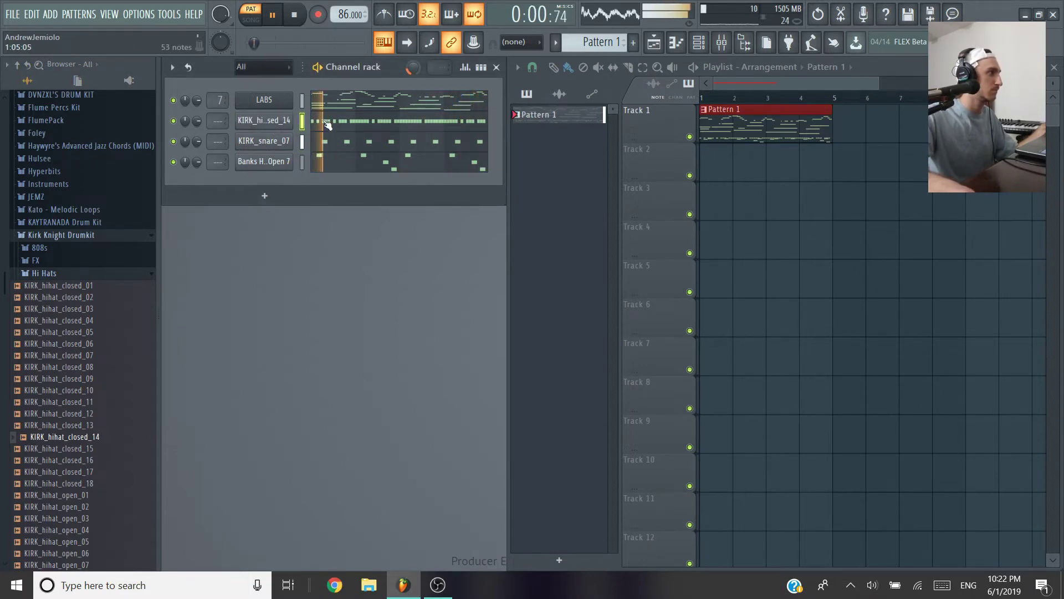
- Open the KIRK_hihat_closed_14 pattern in the piano roll and transpose all its notes from D5 to B4
click(275, 122)
click(323, 122)
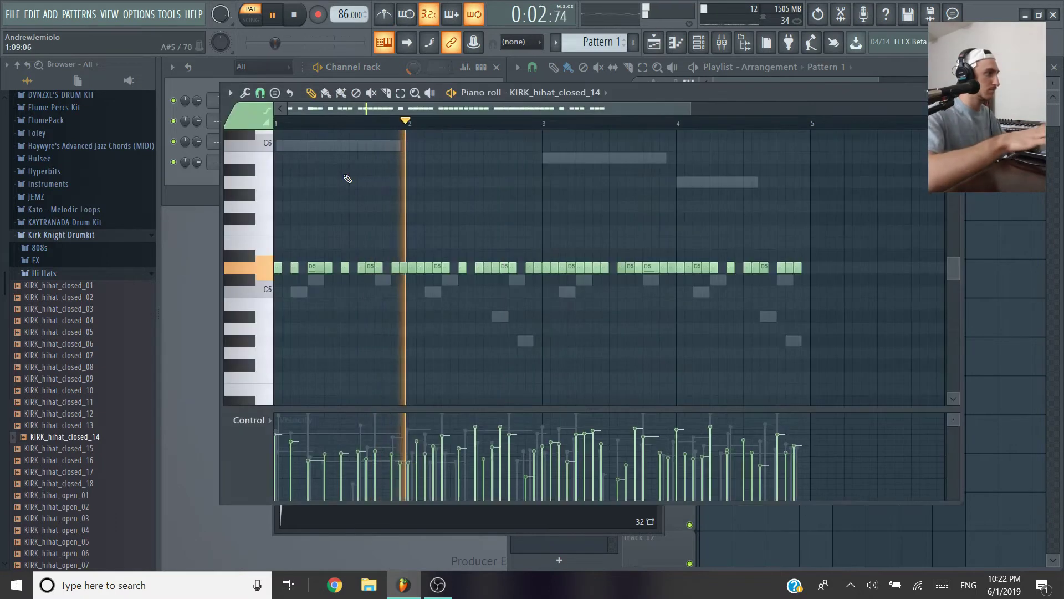
key(shift+Down)
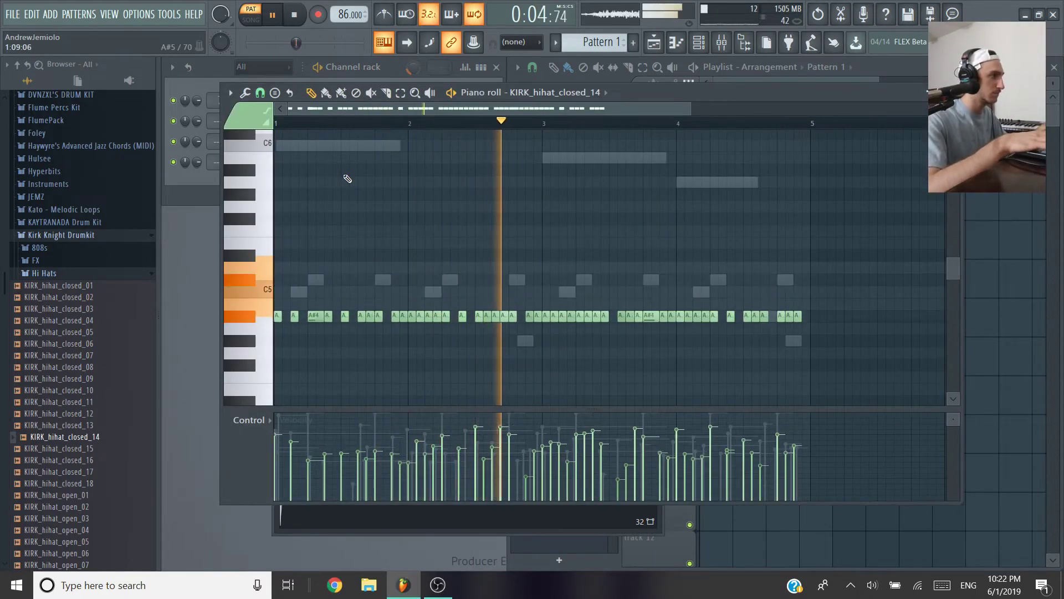
key(shift+Up)
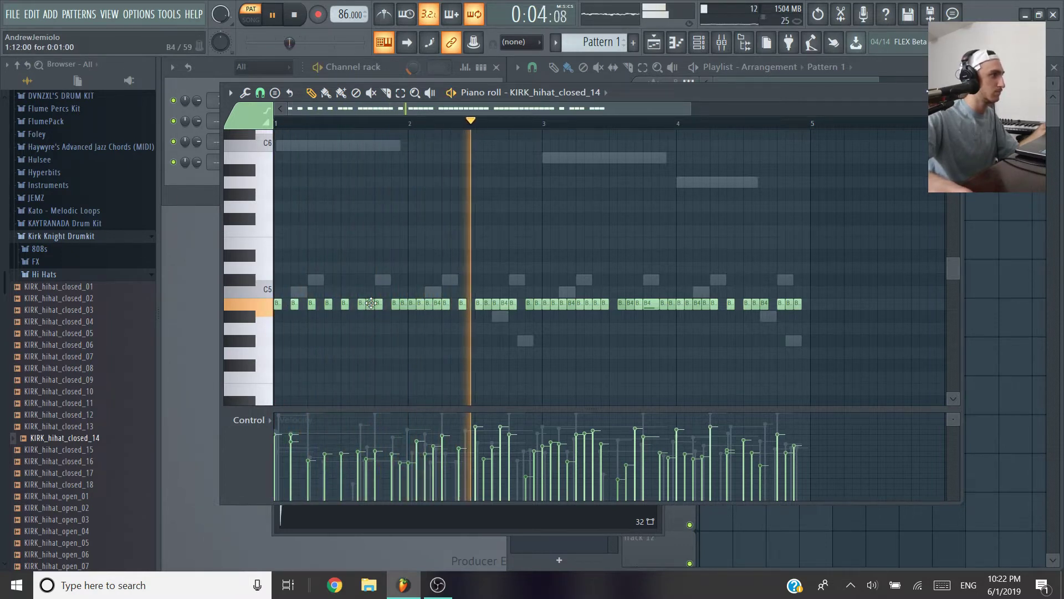
- Audition the loop and thin out the closed hi-hat pattern by deleting surplus B4 notes across bars 1 to 3
key(space)
key(space)
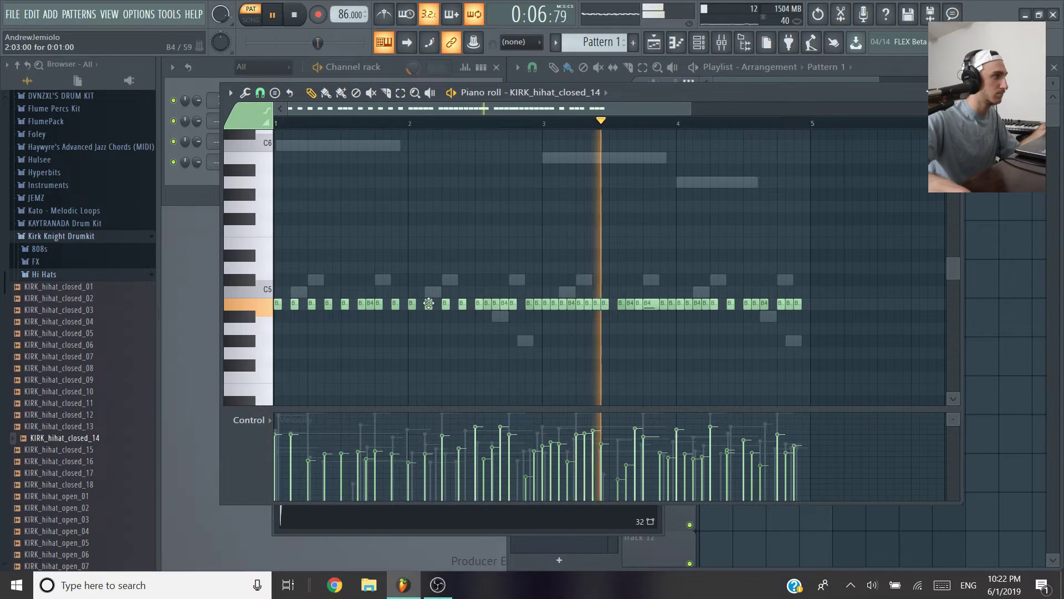
key(space)
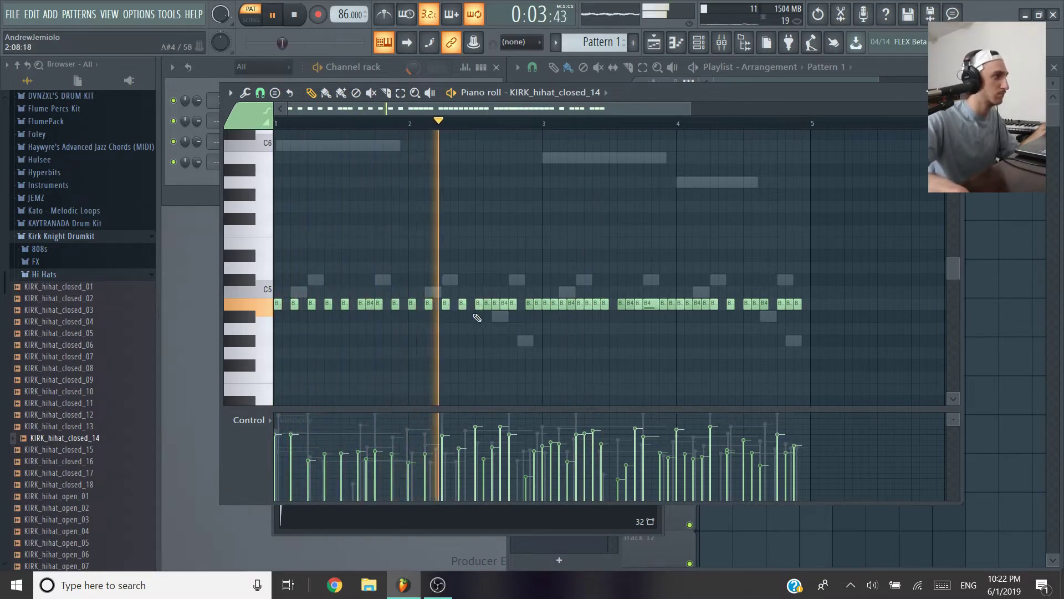
right_click(487, 304)
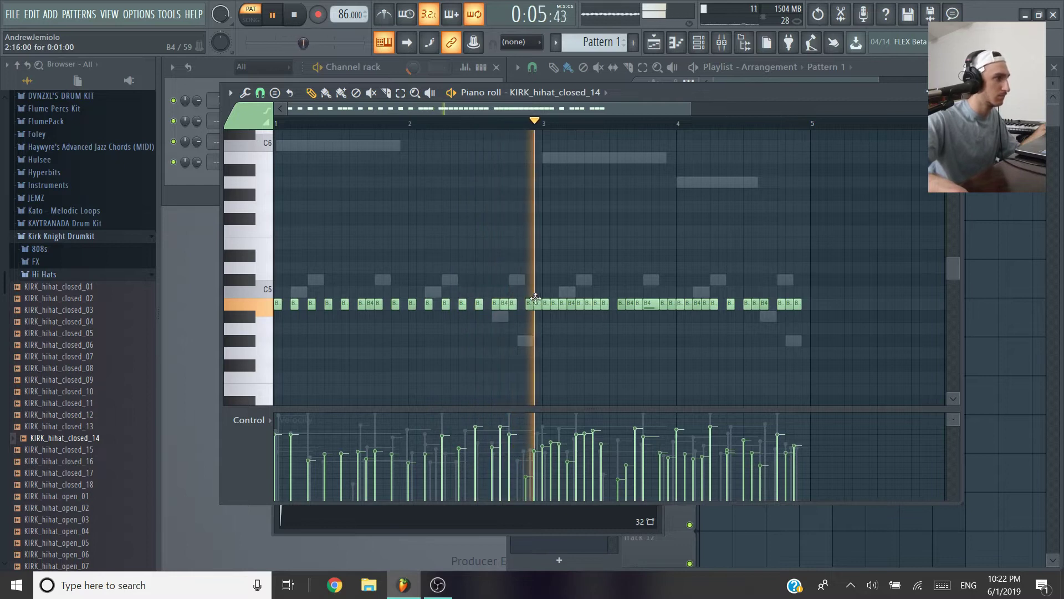
right_click(572, 306)
right_click(589, 305)
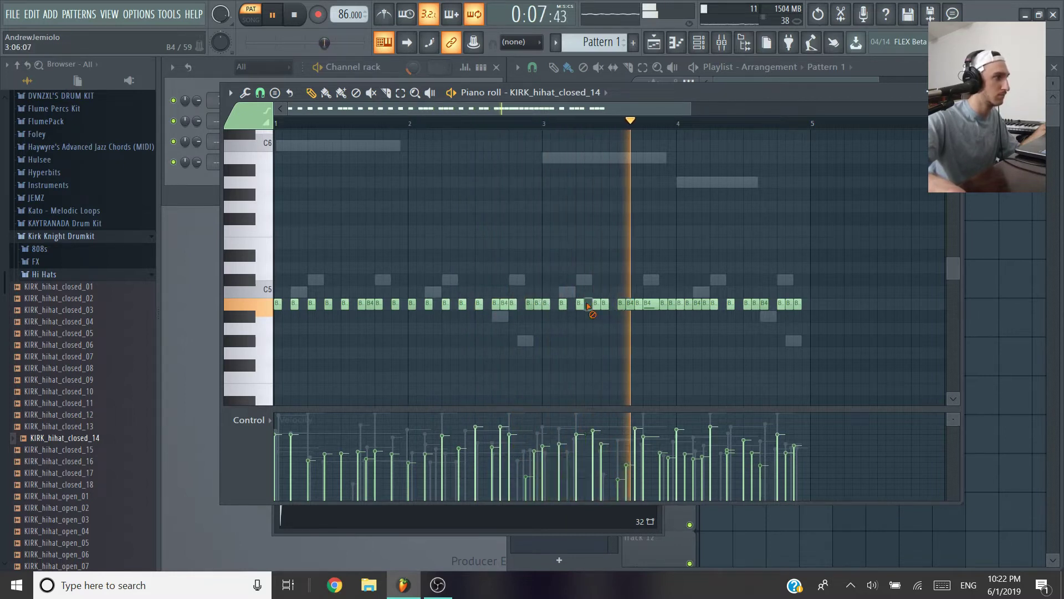
click(615, 305)
right_click(622, 305)
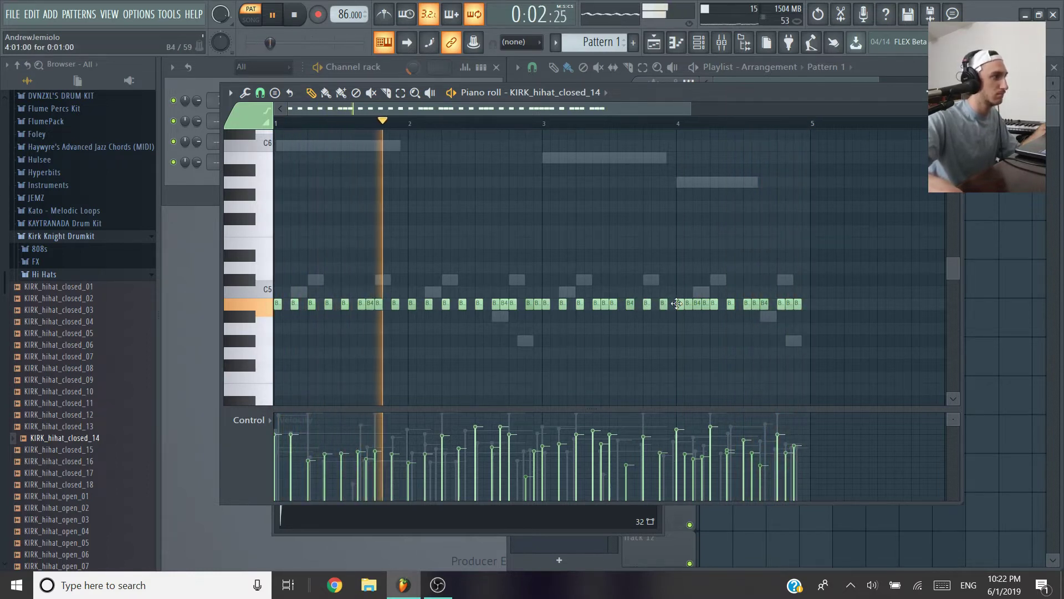
right_click(672, 305)
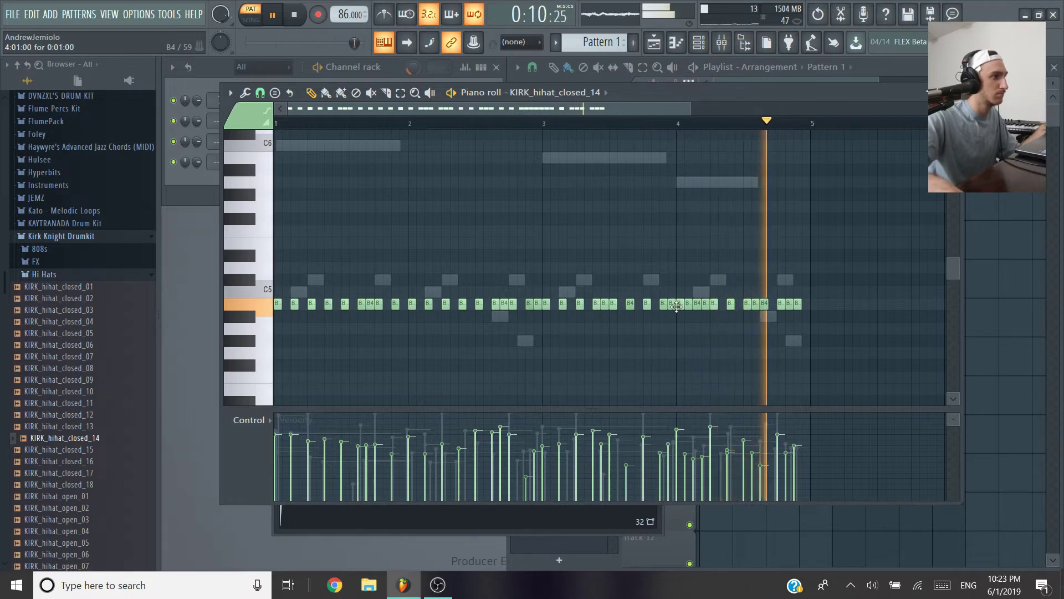
- Lower the velocity of the first closed hi-hat note in bar 4 and delete the surplus hits in that bar
click(679, 435)
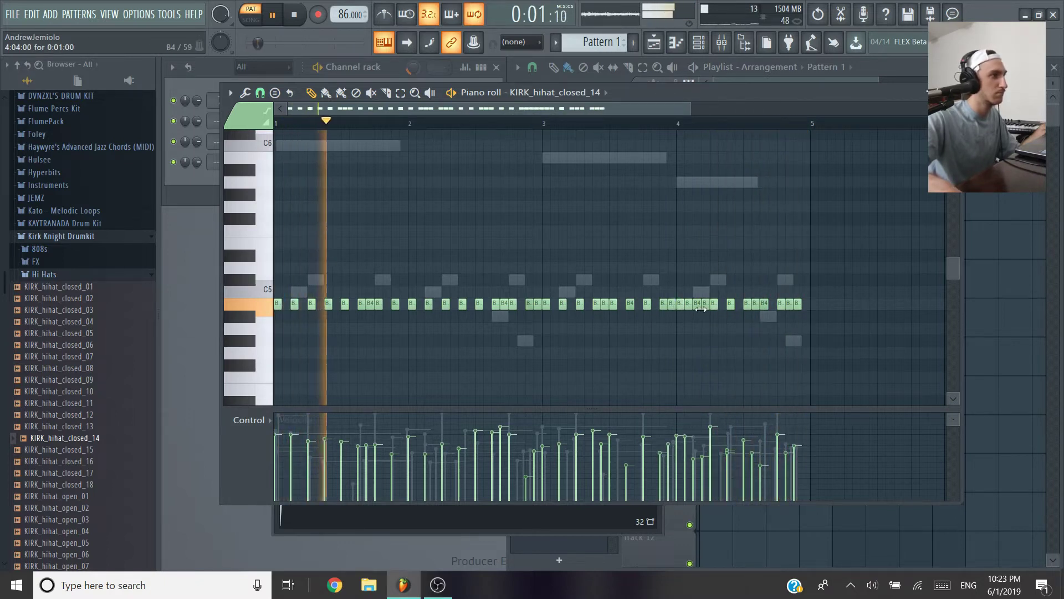
right_click(688, 304)
right_click(705, 304)
right_click(755, 305)
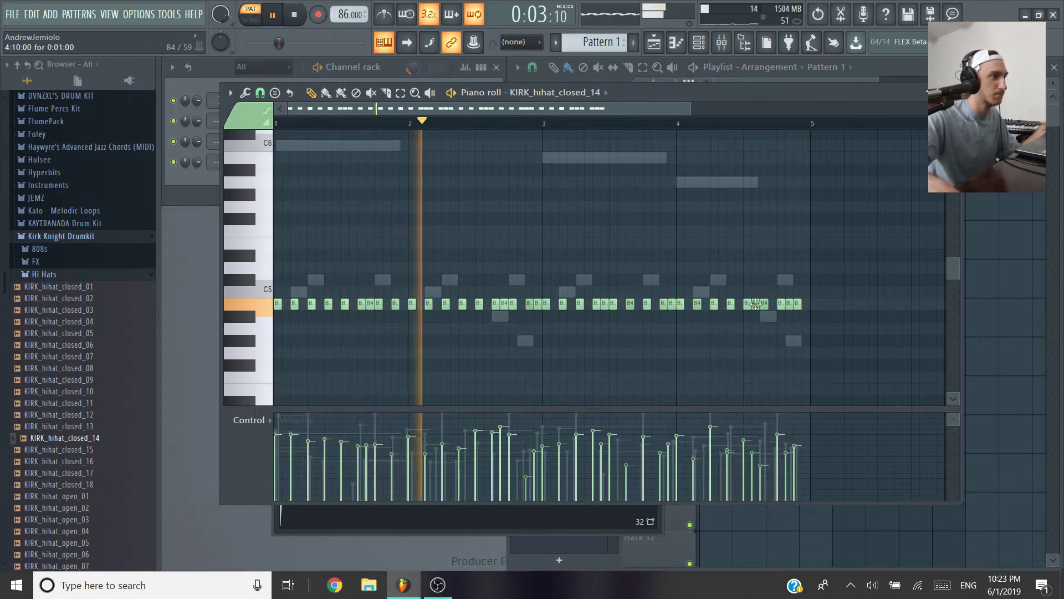
right_click(790, 305)
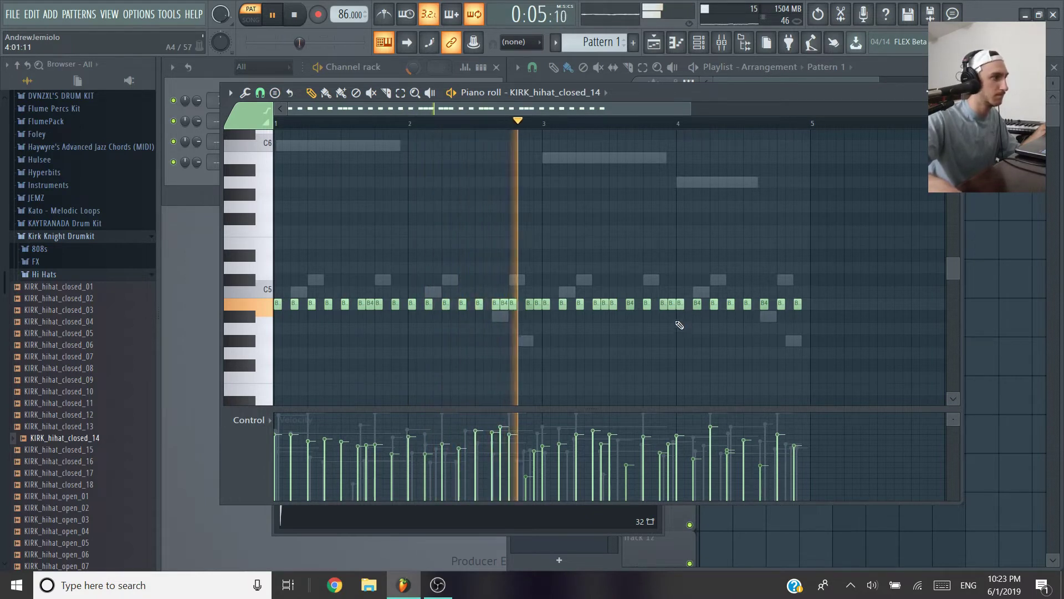
- Add a closed hi-hat B4 note early in bar 4 and adjust the velocities of hits near the ends of bars 2 and 3
click(706, 304)
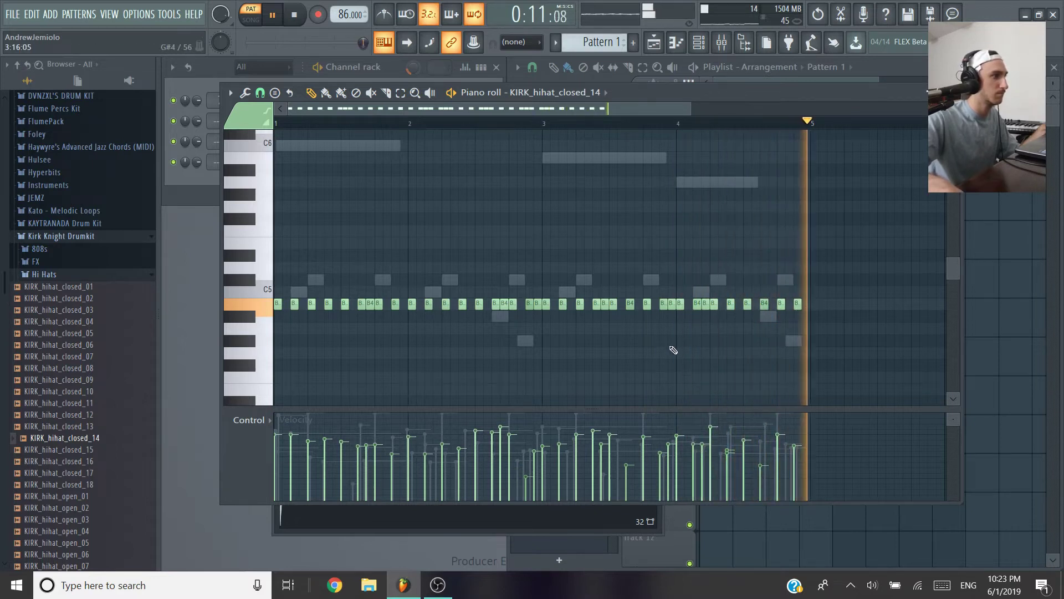
click(661, 434)
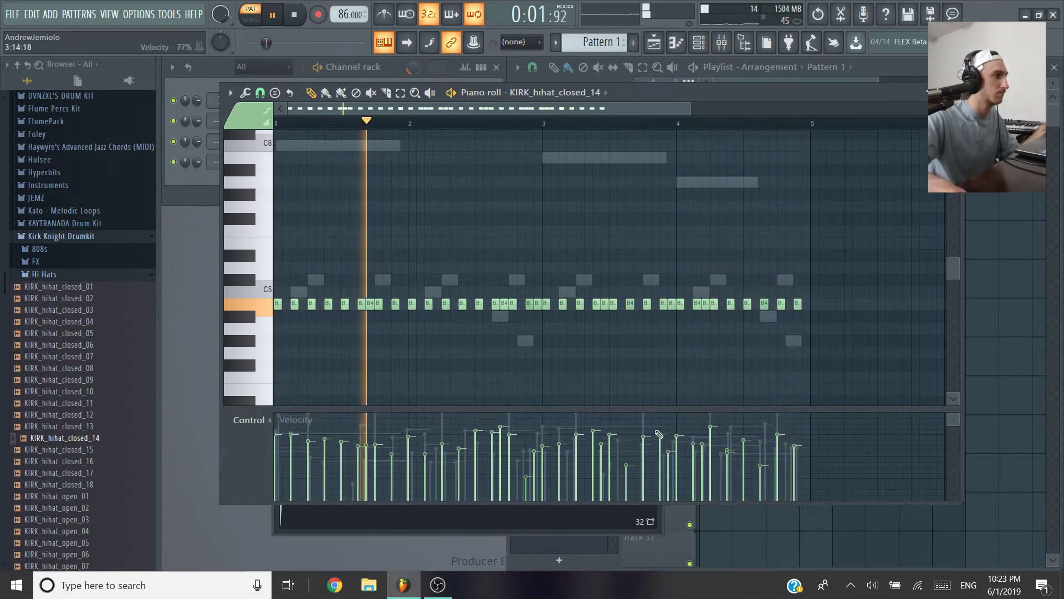
click(502, 444)
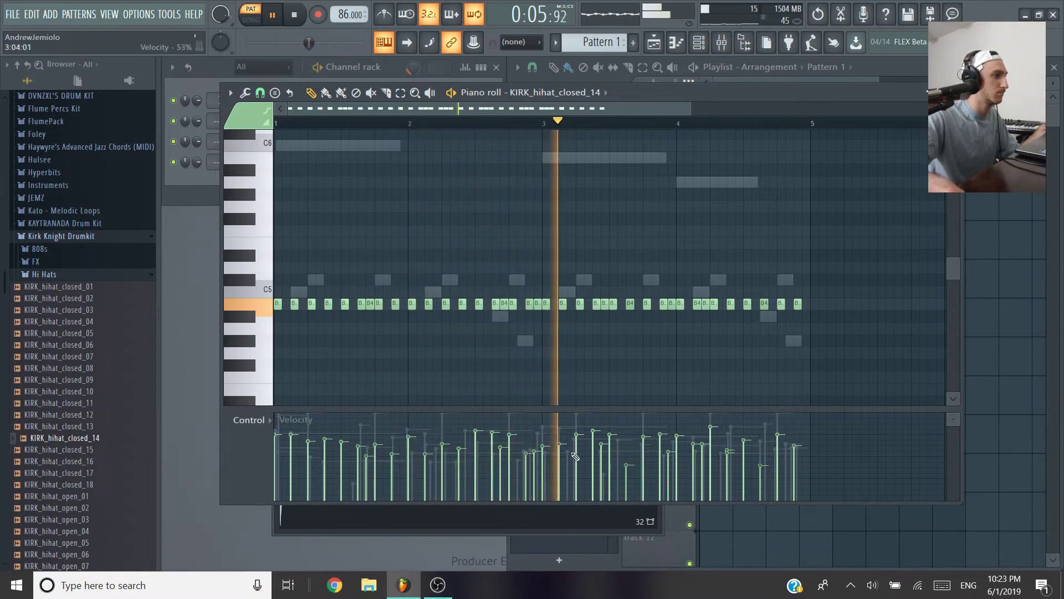
- Rescale the closed hi-hat velocities with Scale levels, adjusting center, multiply, offset and tension, accept, and close the piano roll and sampler windows
click(260, 93)
click(244, 96)
click(244, 93)
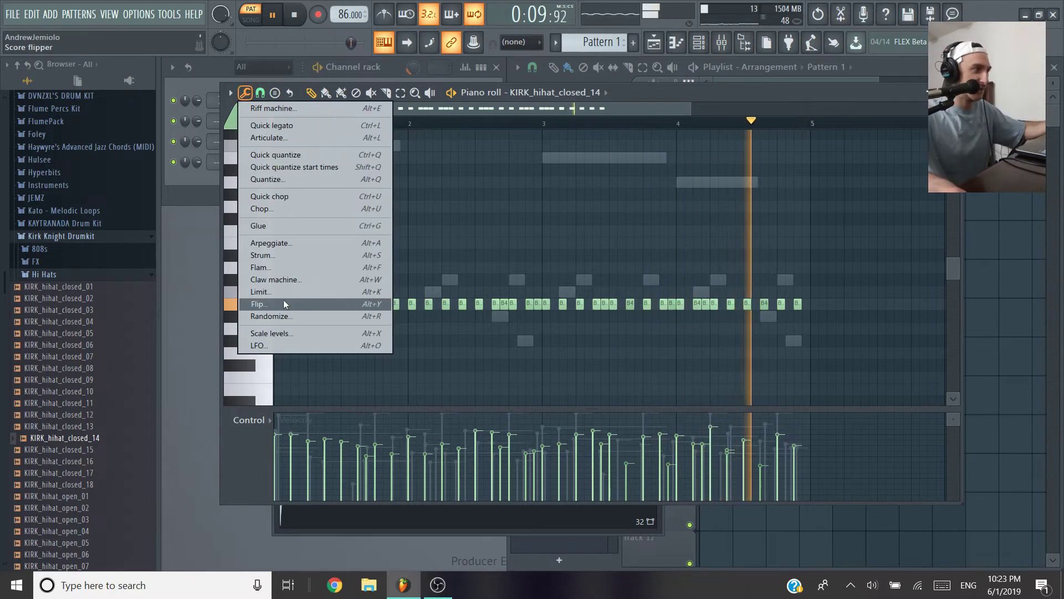
click(282, 333)
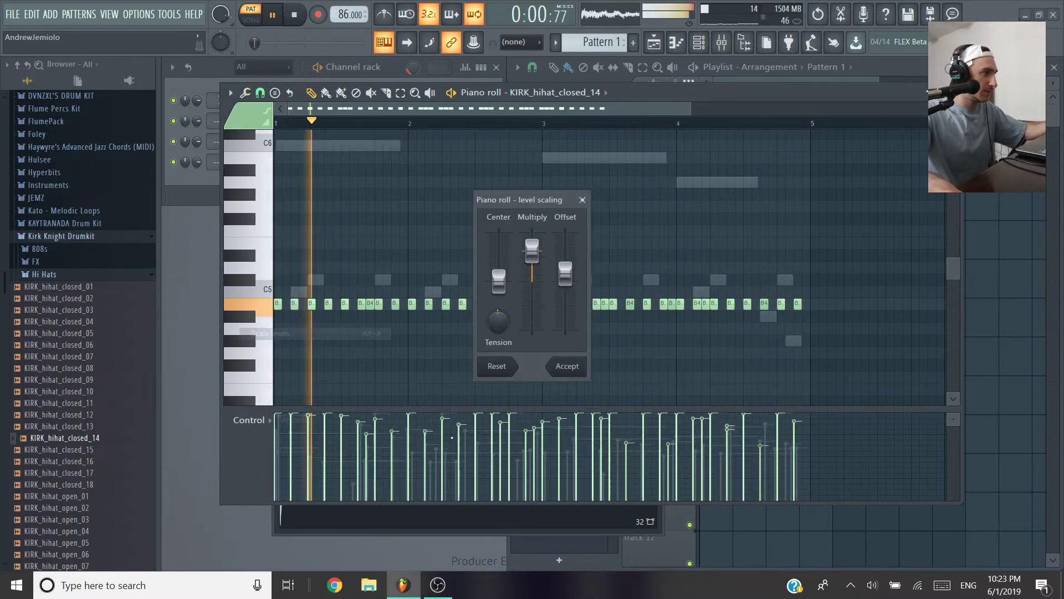
drag(532, 269, 503, 270)
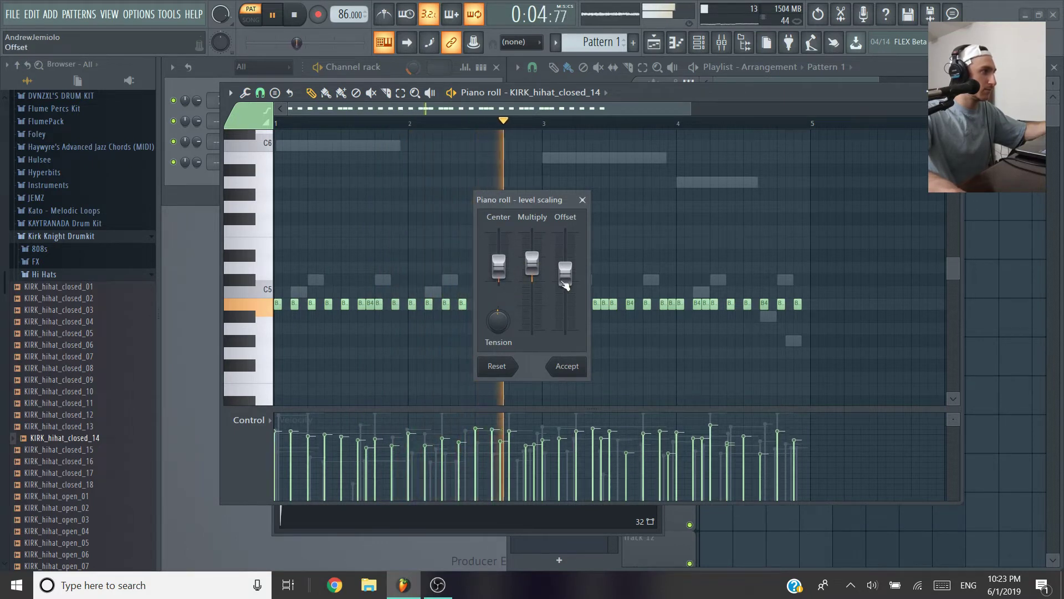
drag(563, 282, 533, 240)
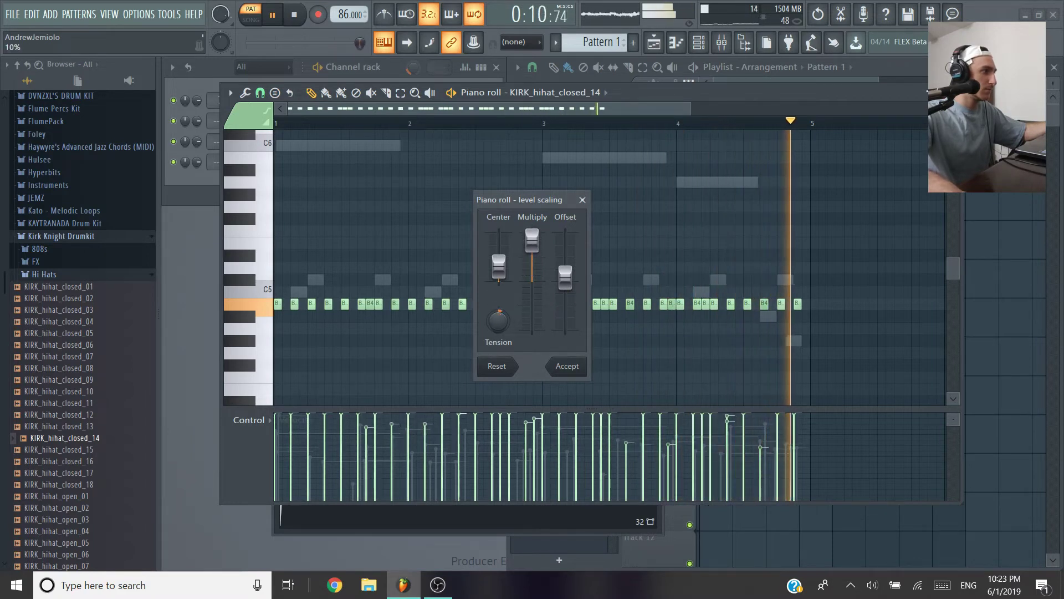
drag(498, 320, 498, 338)
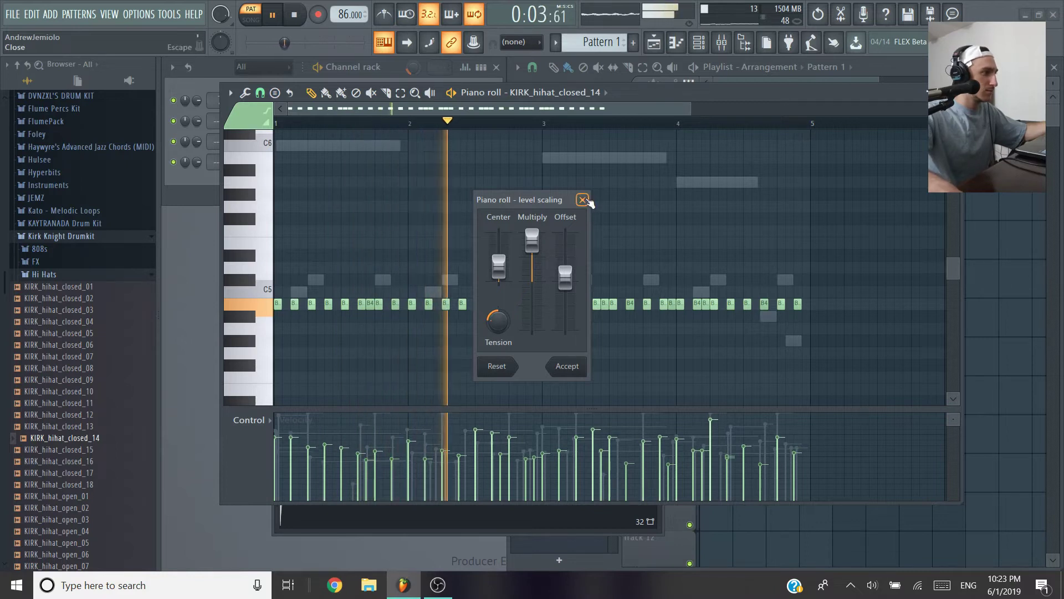
click(567, 368)
key(F7)
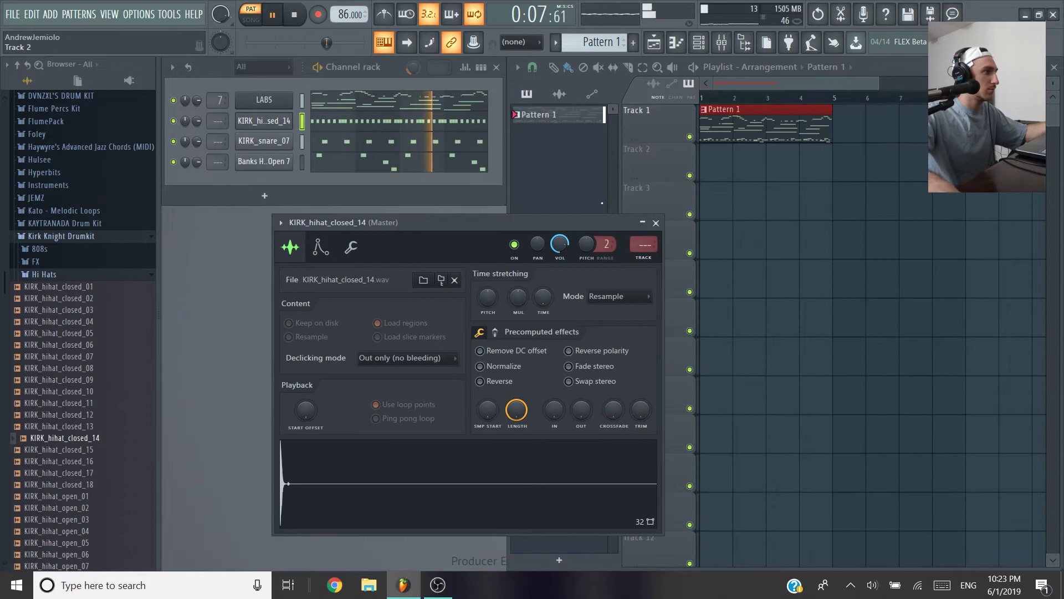
click(655, 222)
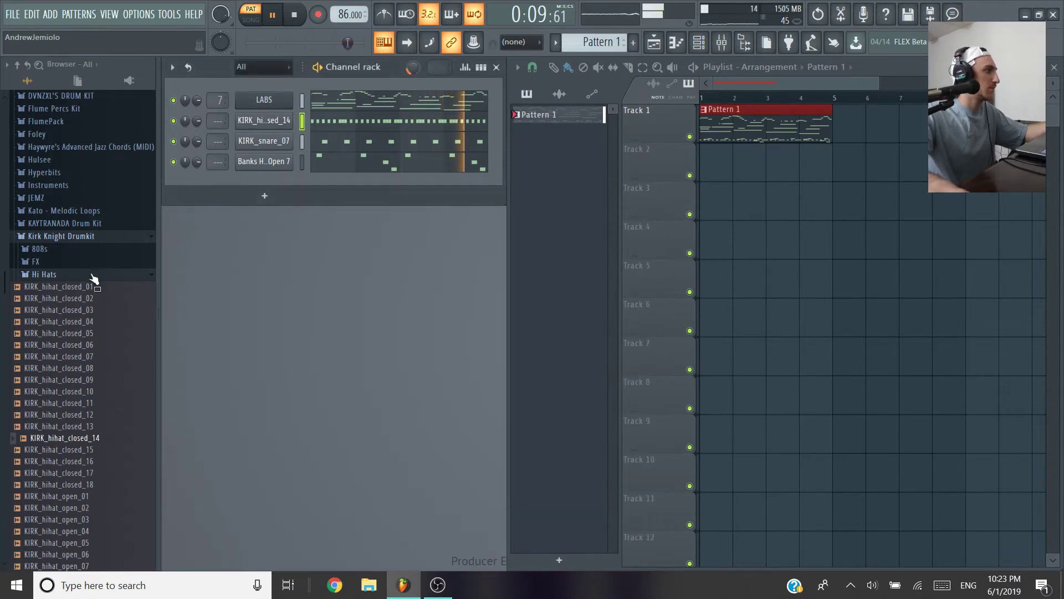
- Collapse the Kirk Knight Drumkit, open the KICKS folder of DVNZXL'S DRUM KIT's LOFI HIPHOP set and add KICK 3 as a new channel
click(62, 236)
scroll(67, 242, up, 4)
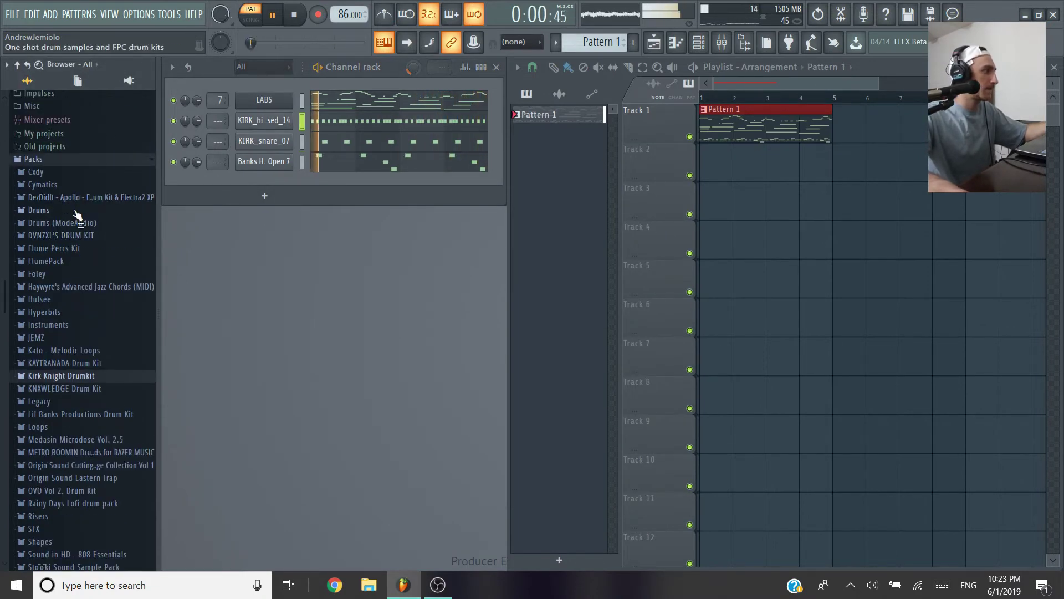
click(77, 236)
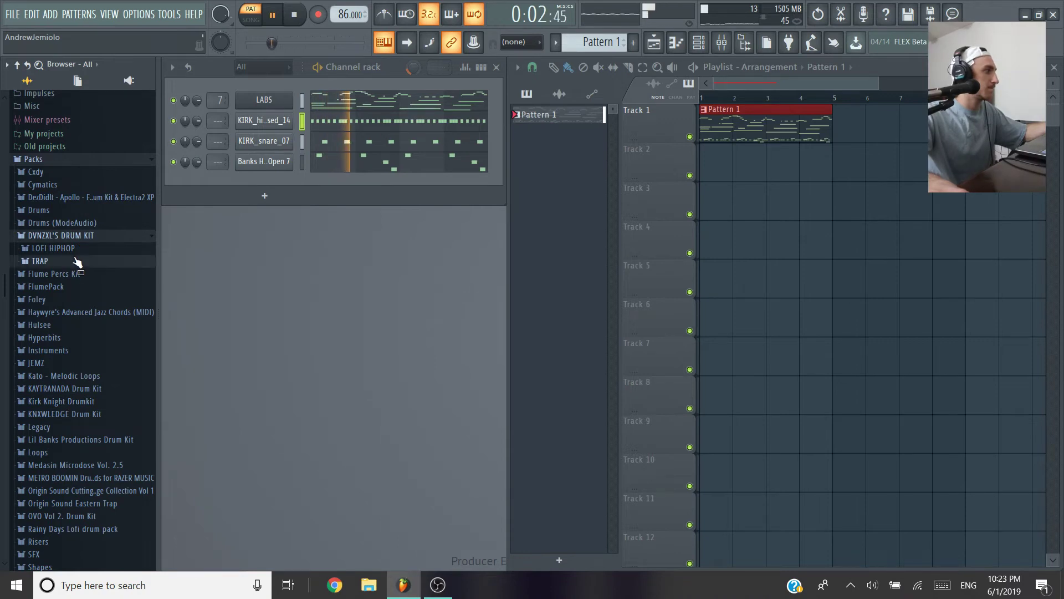
click(75, 259)
click(76, 248)
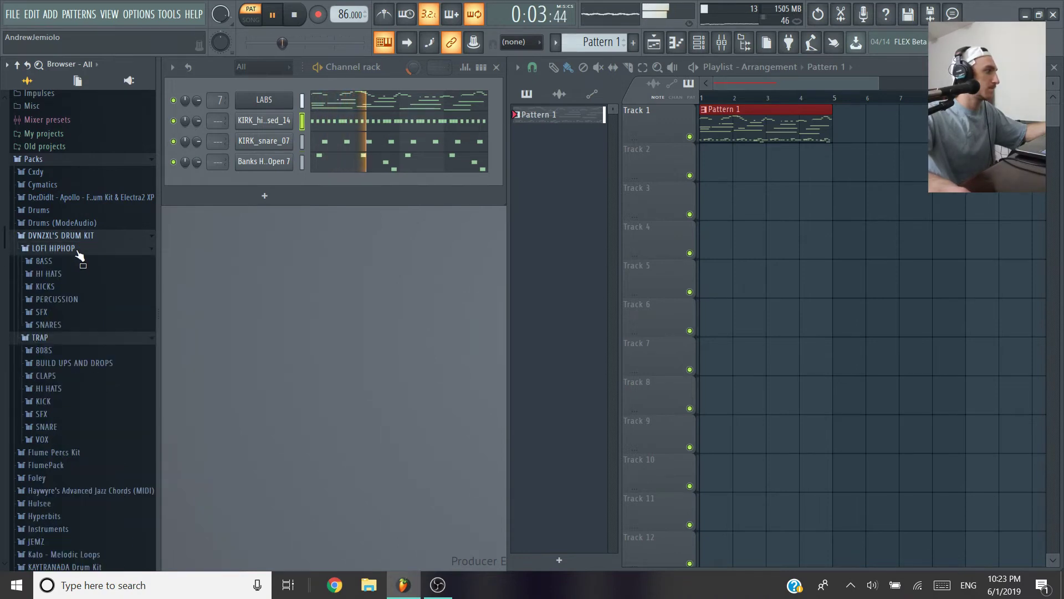
click(71, 288)
click(78, 311)
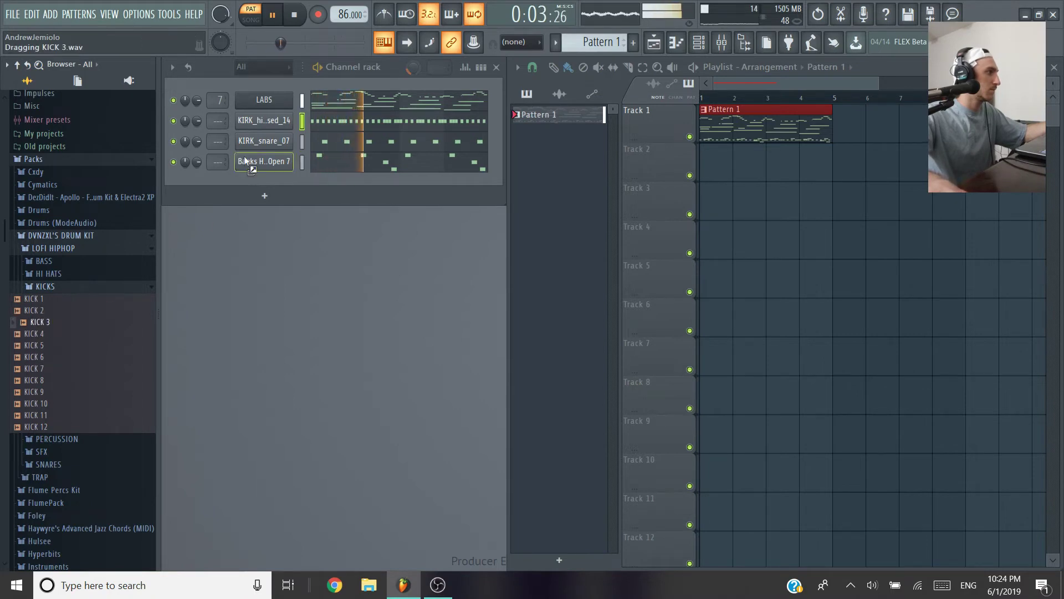
drag(262, 102, 280, 194)
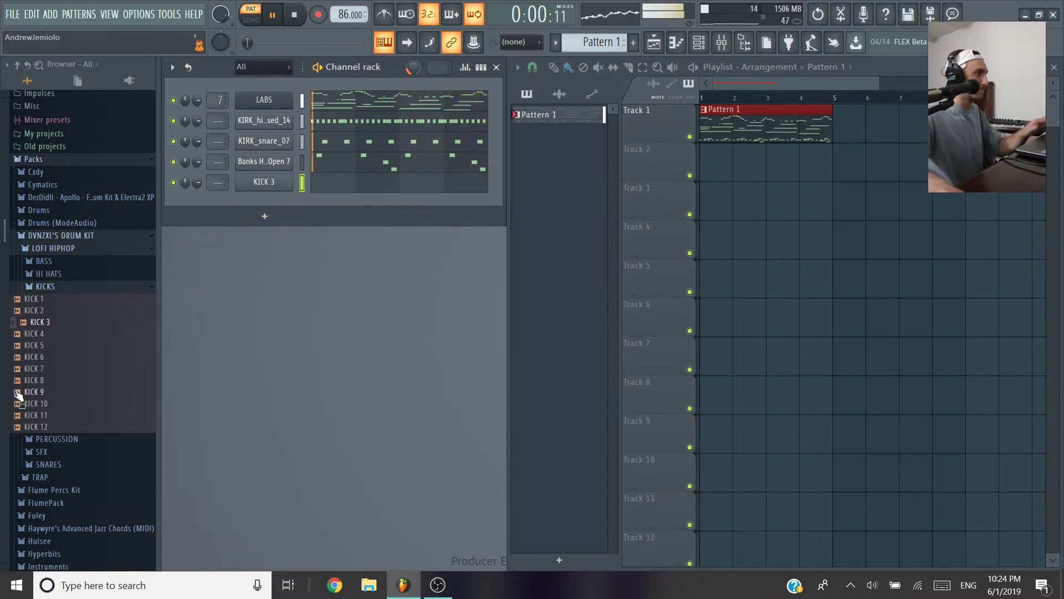
- Record a two-bar kick part live on the KICK 3 channel, recording notes and automation
click(318, 15)
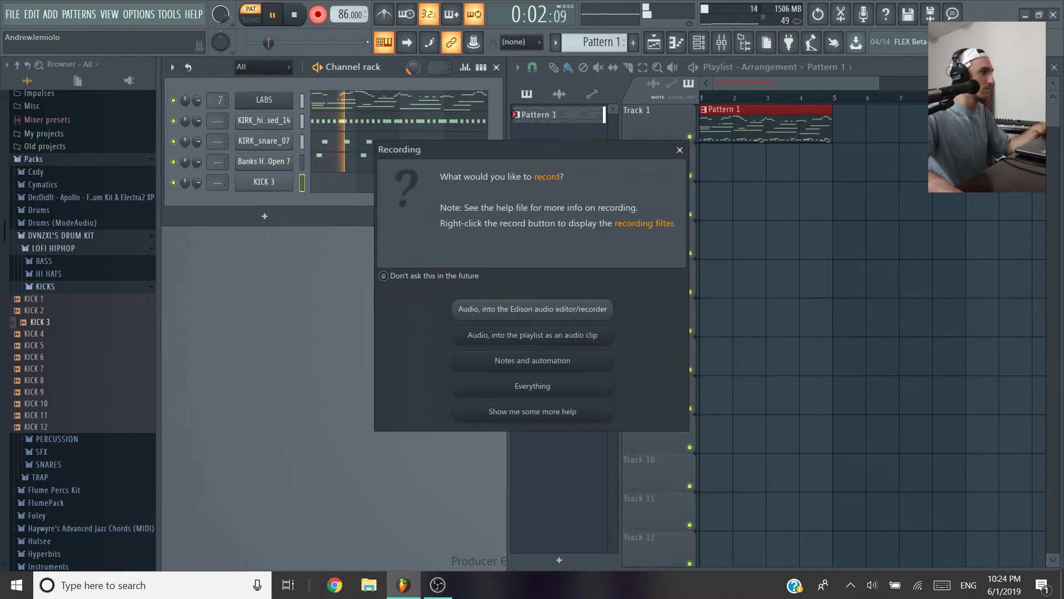
click(535, 363)
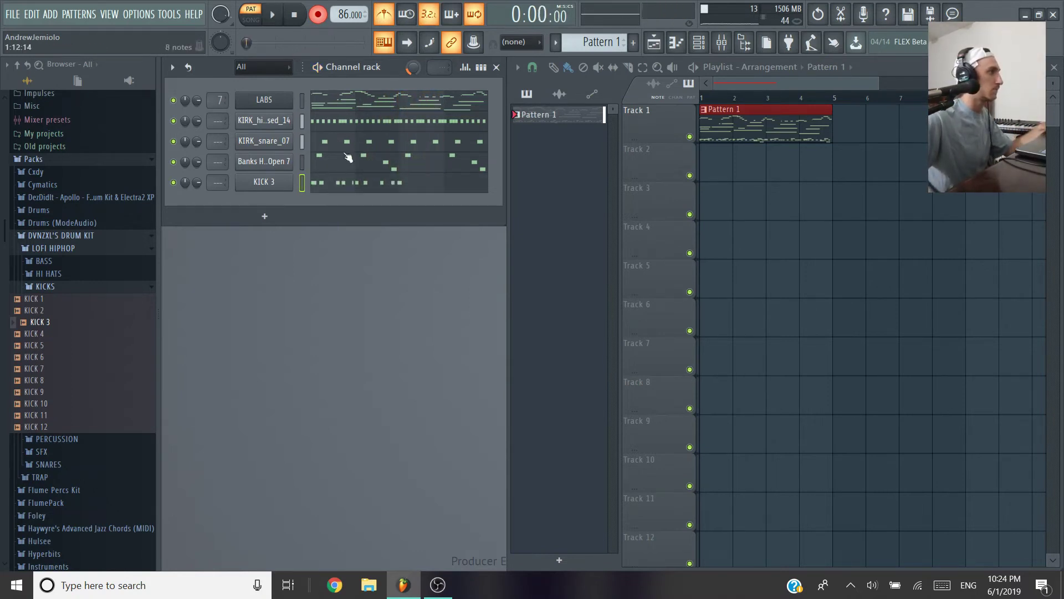
- Open the KICK 3 pattern in the piano roll, play the loop and raise the velocities of the softer kick hits around the end of bar 1
click(355, 182)
key(space)
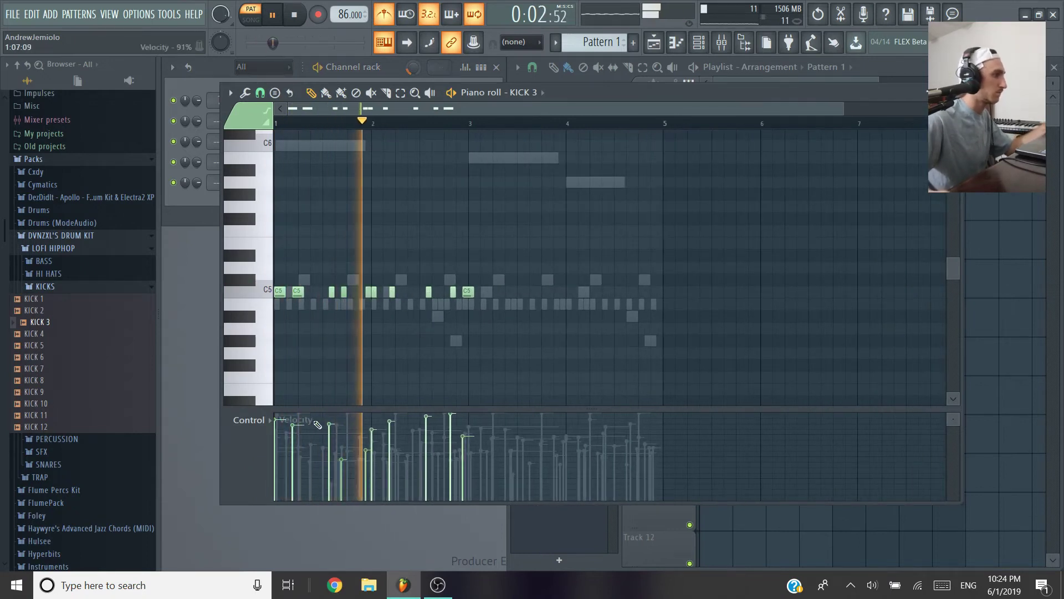
drag(338, 427, 339, 420)
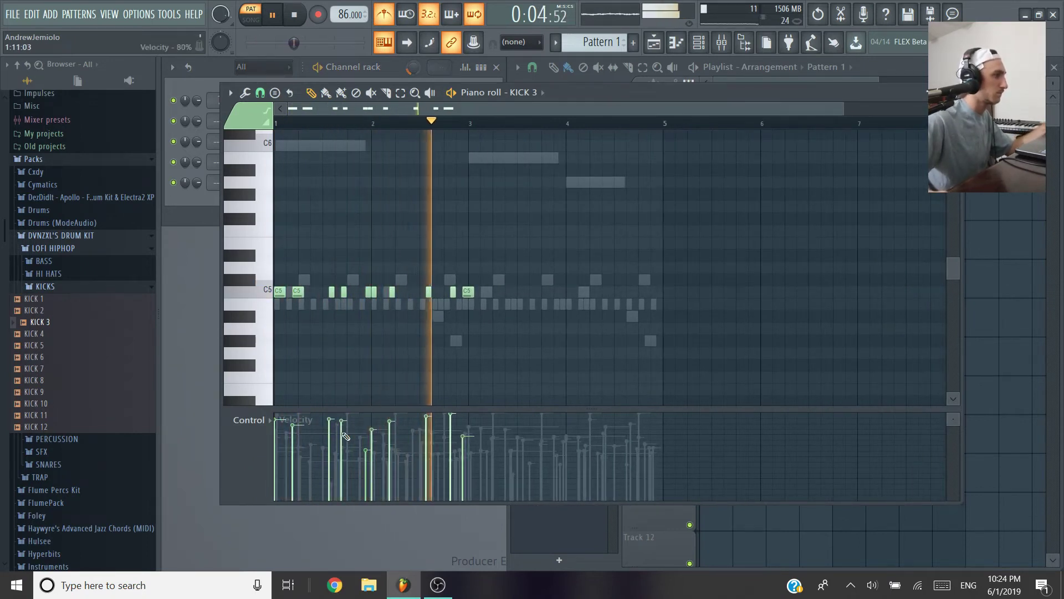
click(362, 427)
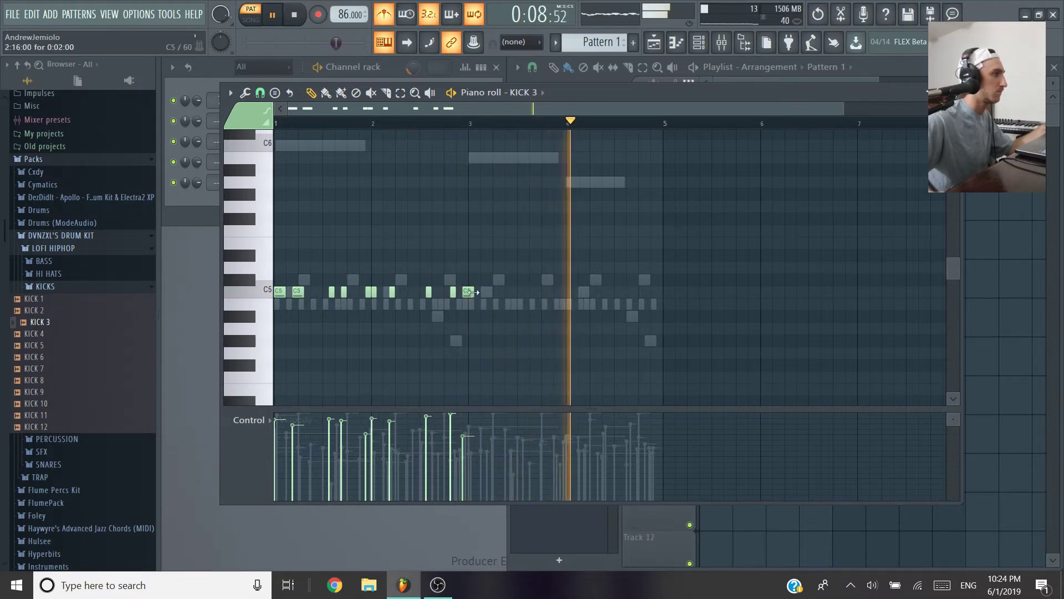
- Duplicate the two-bar kick pattern into bars 3 and 4, turn off the metronome and close the piano roll
drag(480, 309, 275, 275)
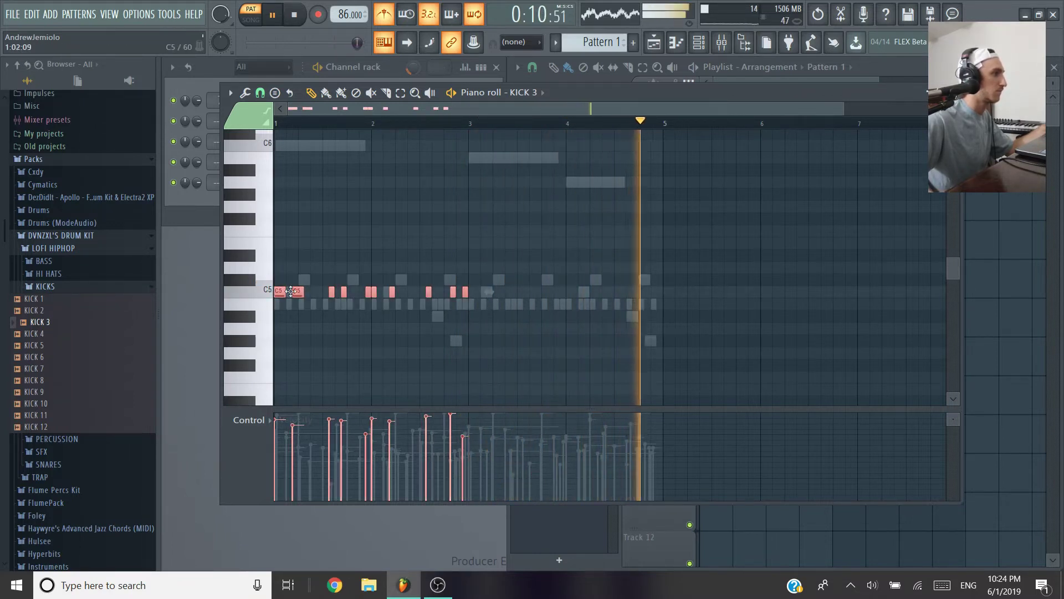
key(ctrl+b)
ctrl+click(466, 353)
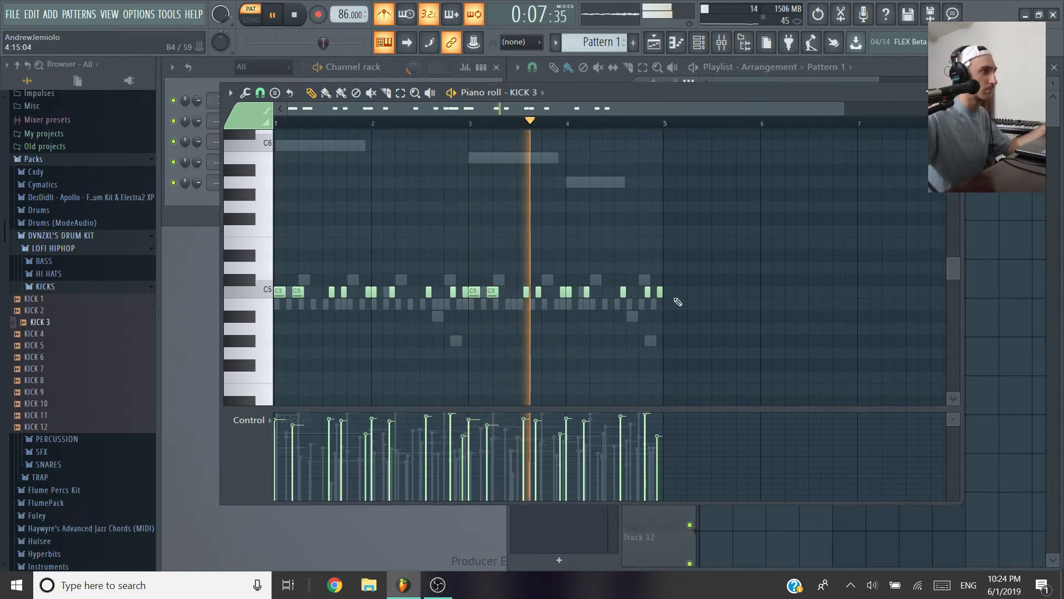
click(383, 13)
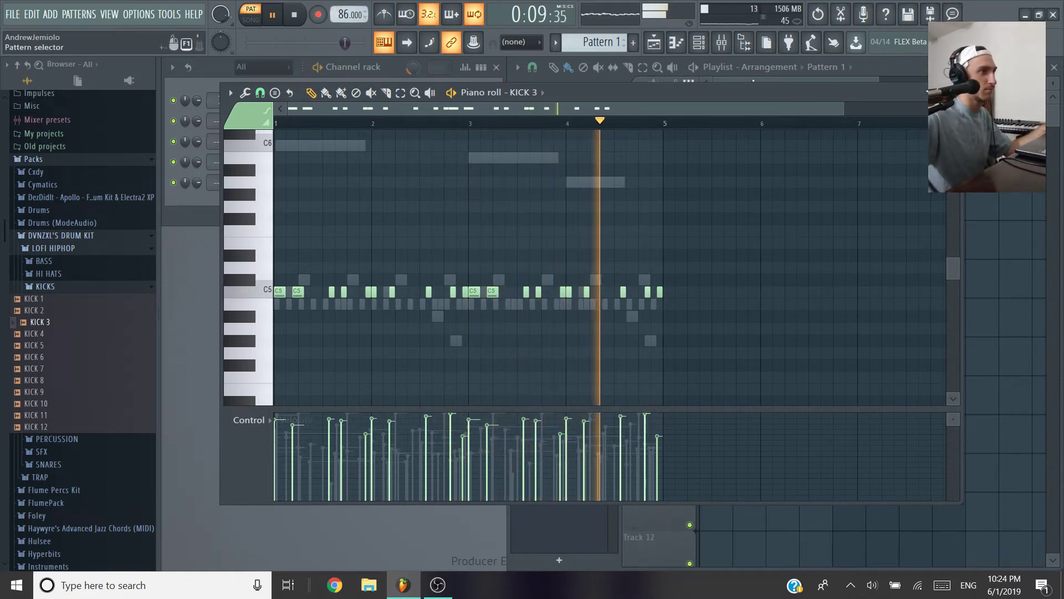
click(953, 93)
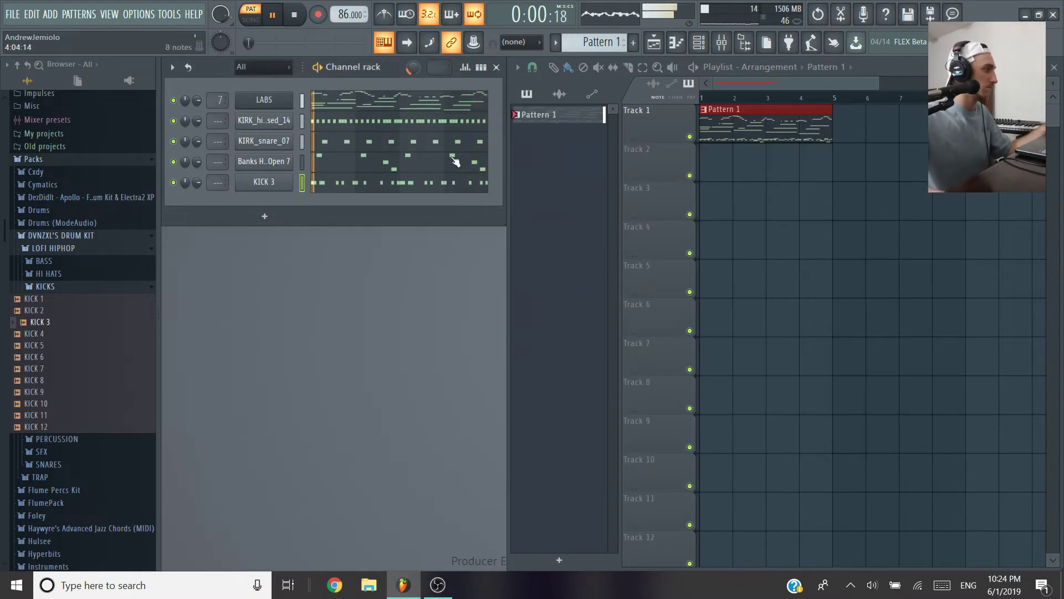
- Add Cymatics - Diamonds 808 1 - C from the Diamonds II one-shots as a new channel, routing KICK 3 to mixer track 1 and the 808 to 2
click(73, 239)
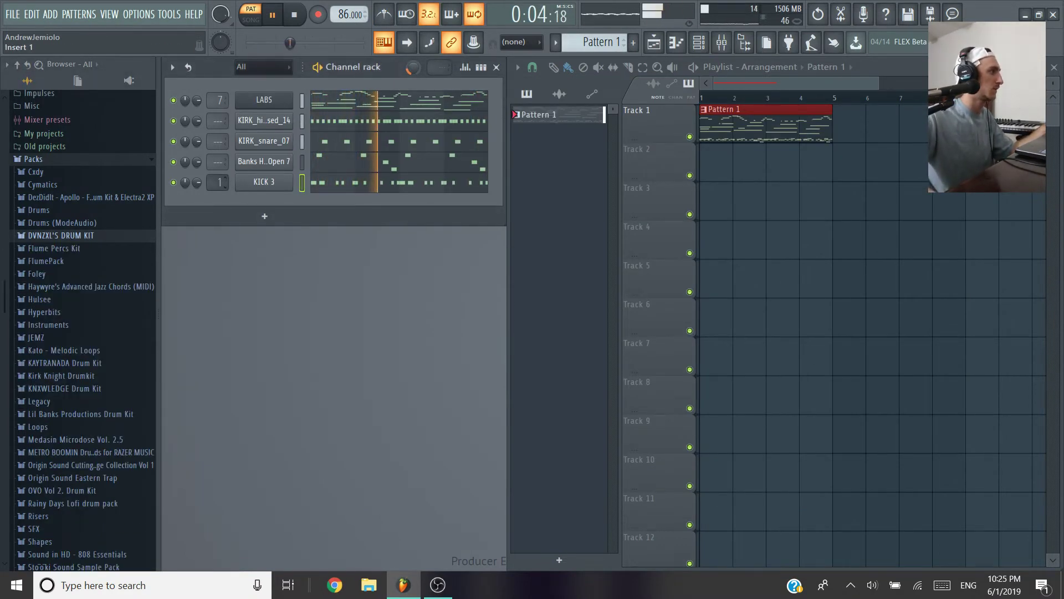
click(100, 187)
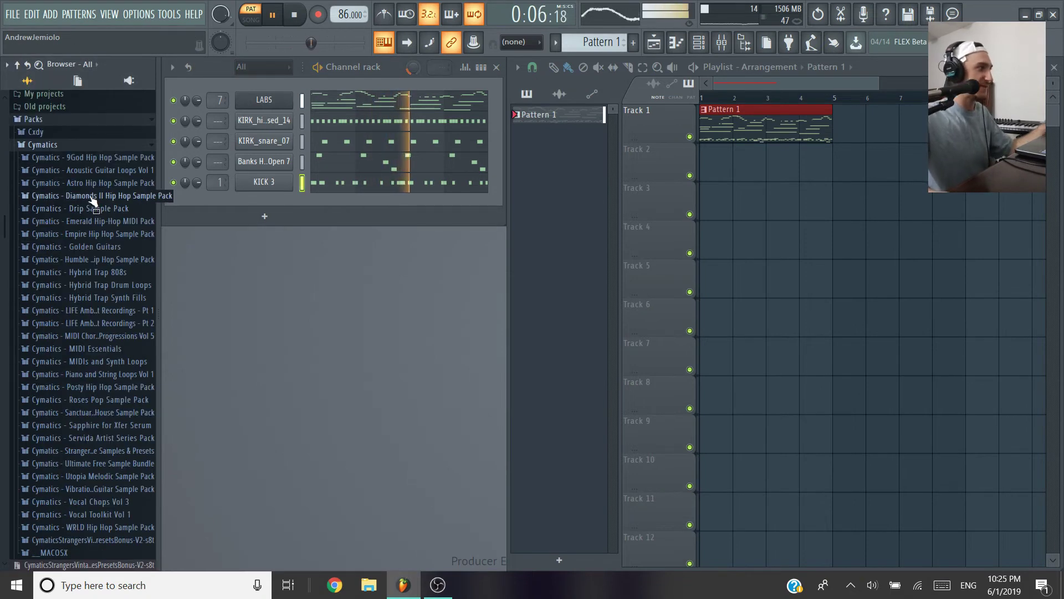
click(94, 201)
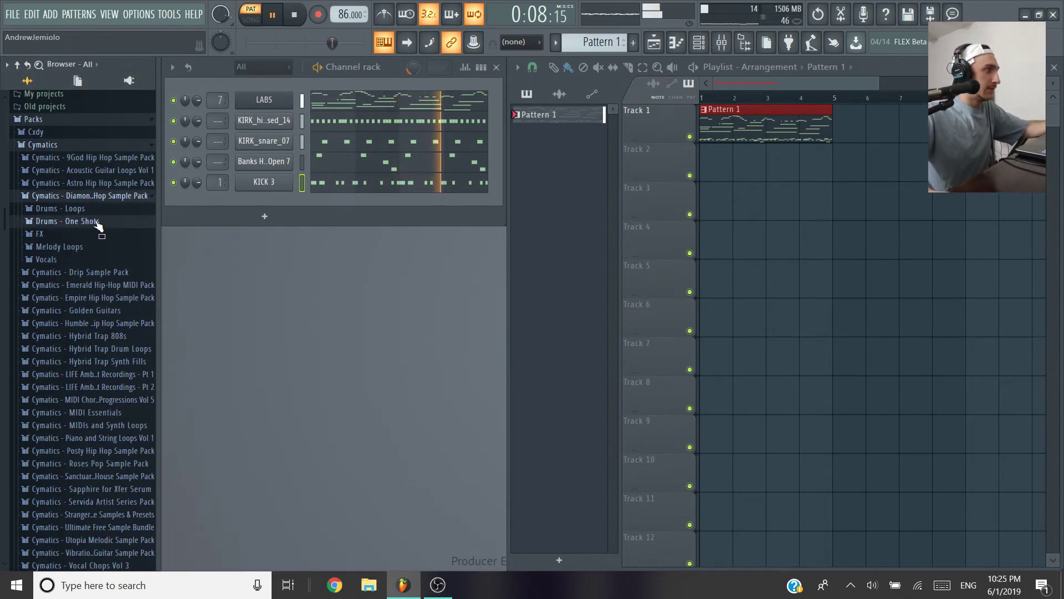
click(98, 222)
click(91, 235)
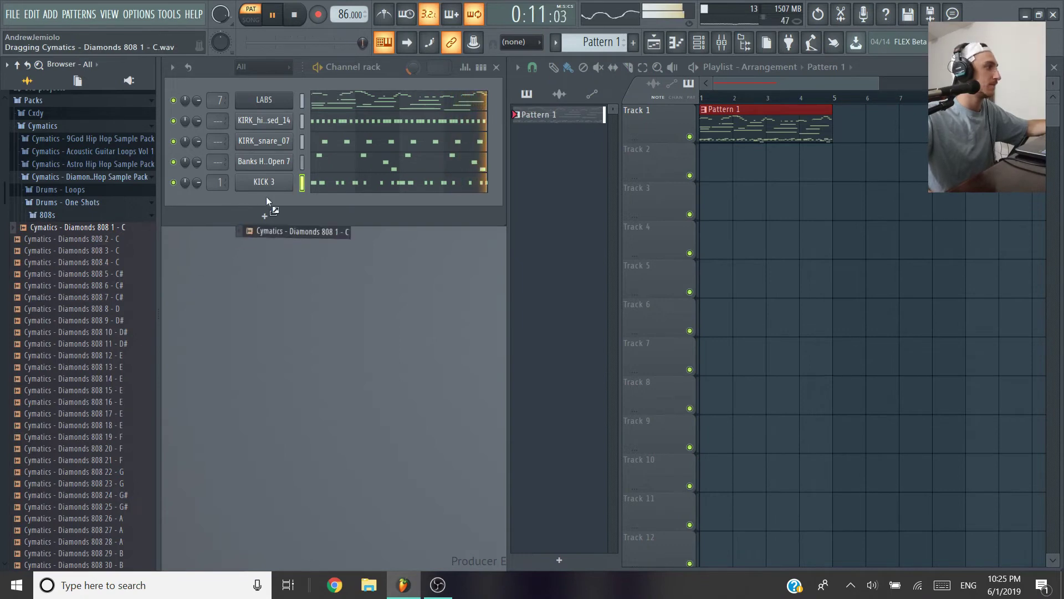
drag(266, 196, 268, 205)
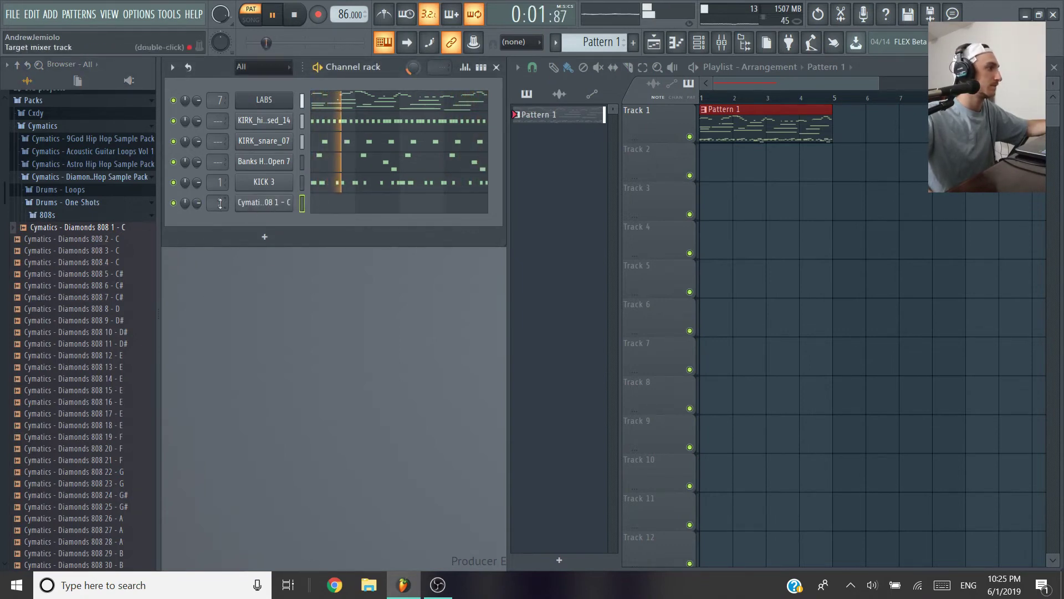
click(321, 208)
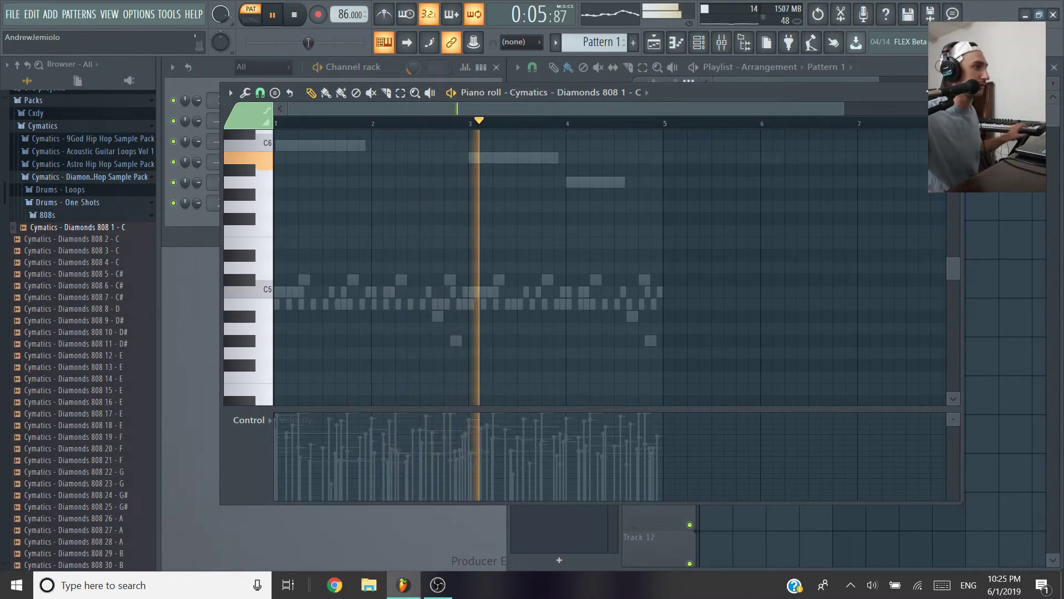
click(954, 92)
- Enable Cut itself for the Diamonds 808, KICK 3, Banks open hi-hat and KIRK_snare_07 channels
right_click(284, 202)
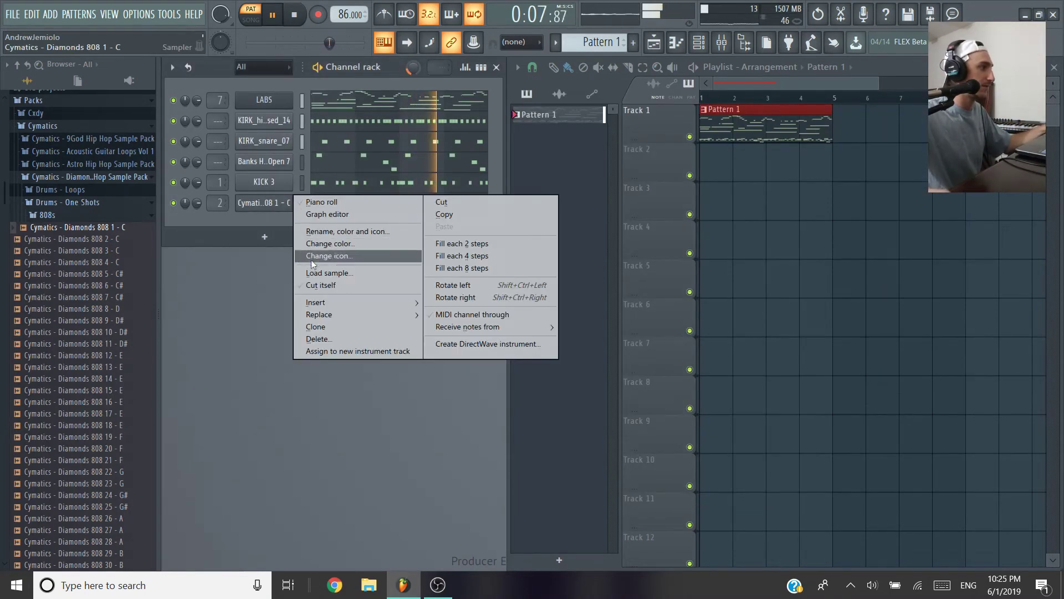
click(318, 285)
right_click(262, 183)
click(318, 268)
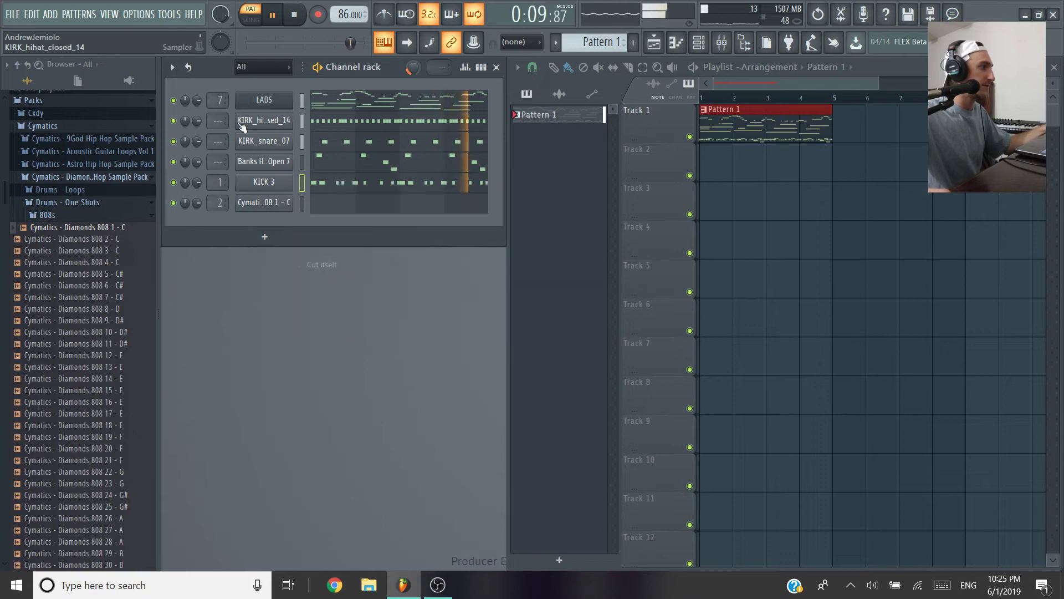
right_click(258, 163)
click(305, 248)
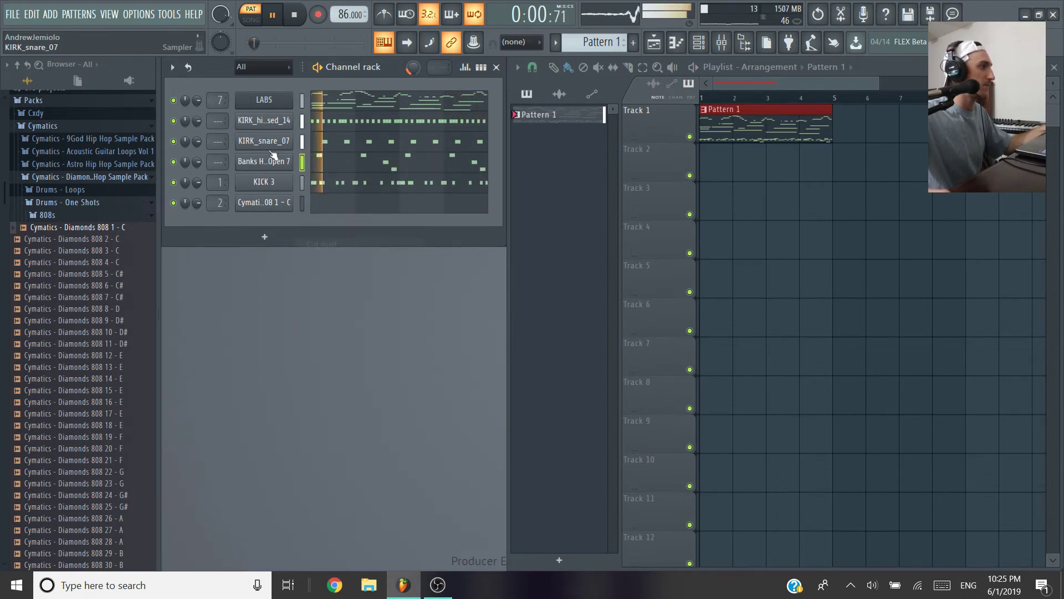
right_click(267, 123)
right_click(274, 143)
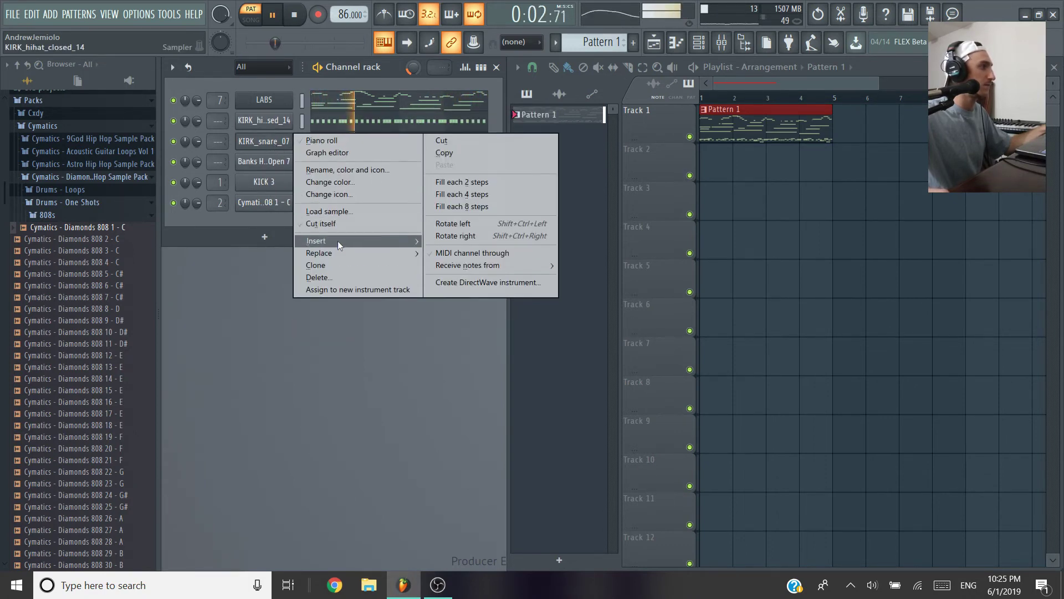
click(334, 225)
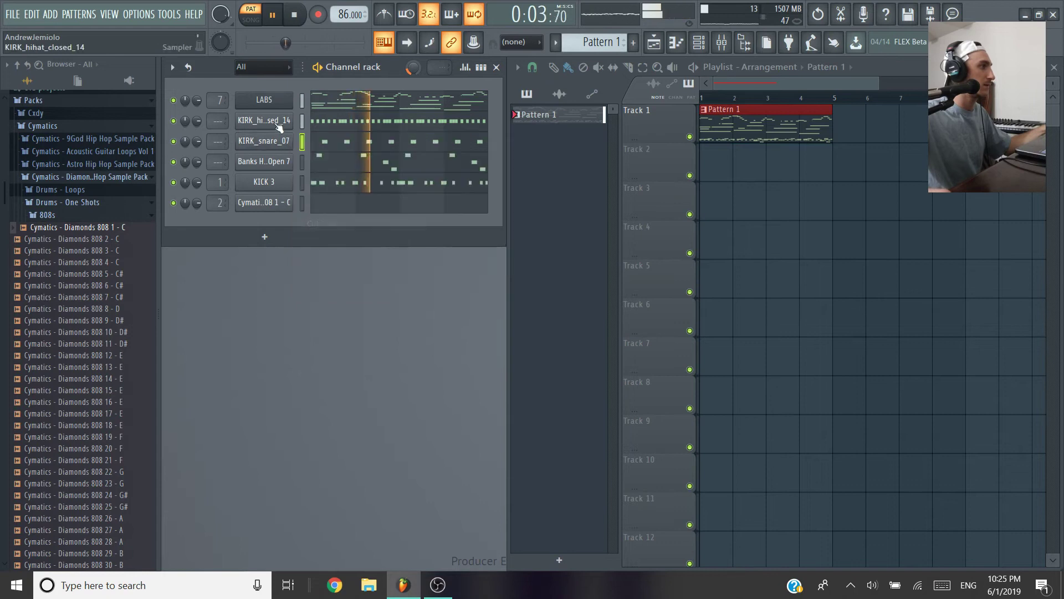
- Shape the Diamonds 808's volume envelope with maximum hold and sustain and zero release, and close its channel settings
click(289, 204)
click(257, 188)
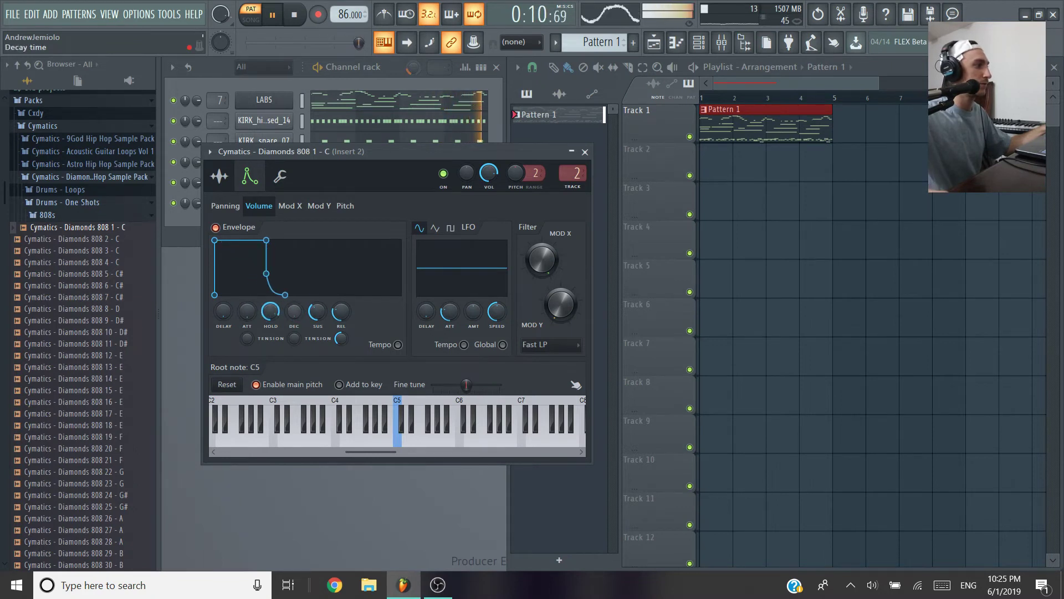
right_click(300, 309)
click(319, 312)
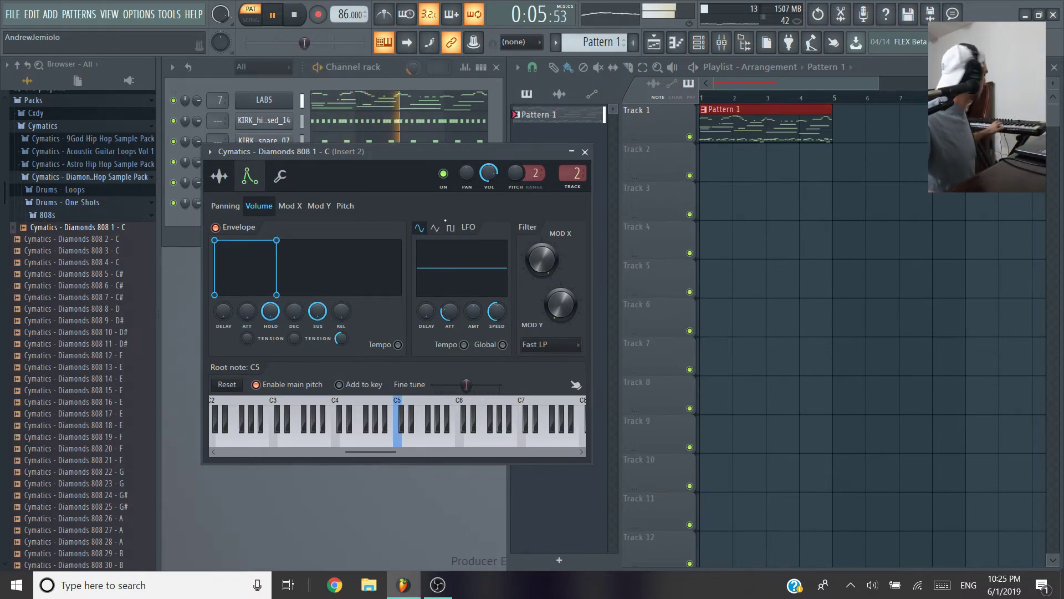
click(586, 152)
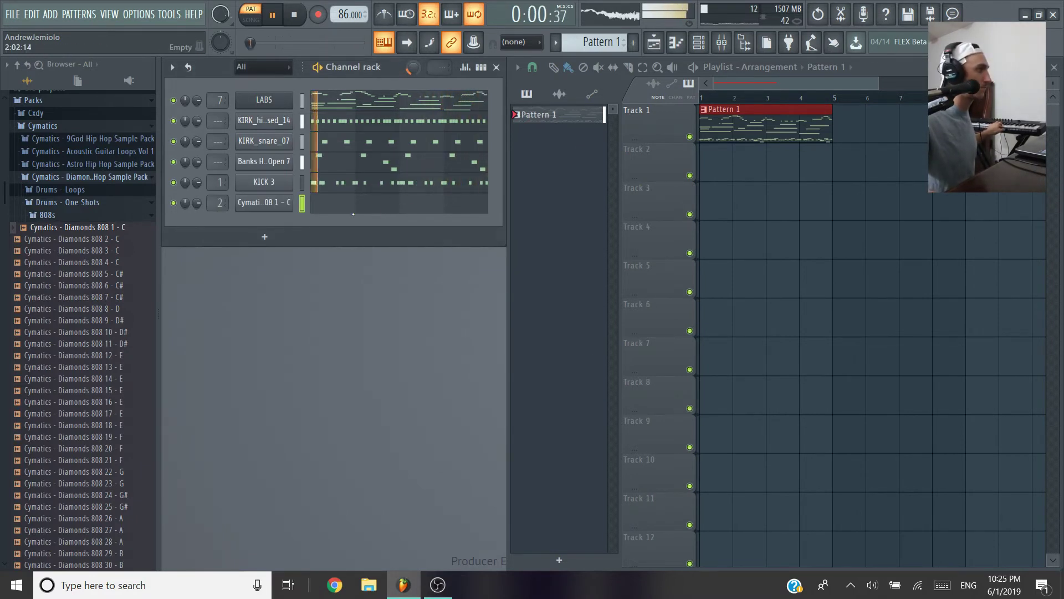
- Record a four-bar 808 bass line over the loop as notes and automation, with the 808's piano roll open
click(326, 15)
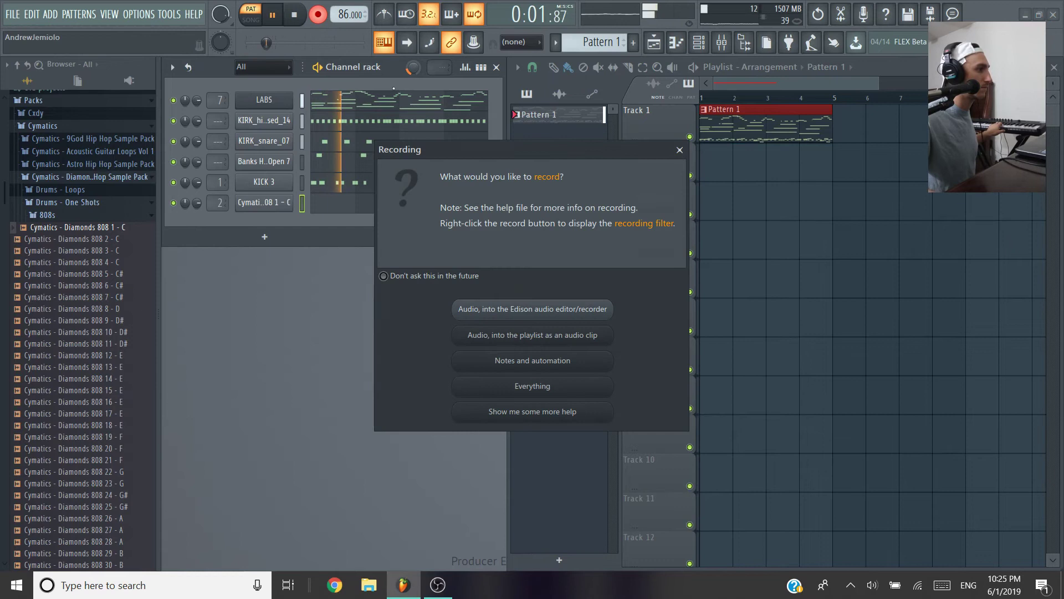
click(533, 365)
click(355, 211)
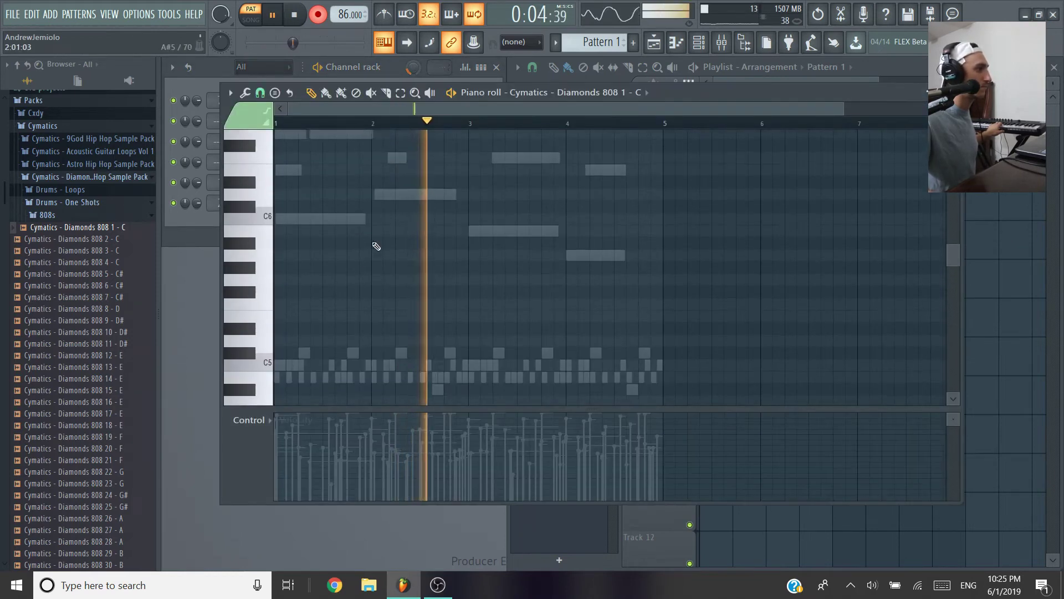
scroll(380, 246, down, 1)
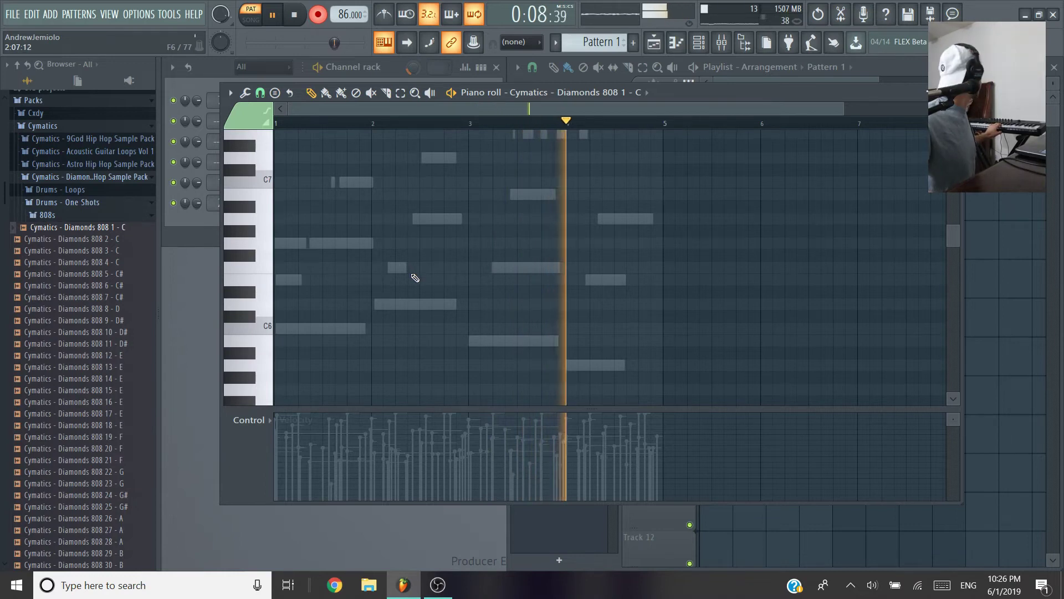
scroll(411, 273, down, 4)
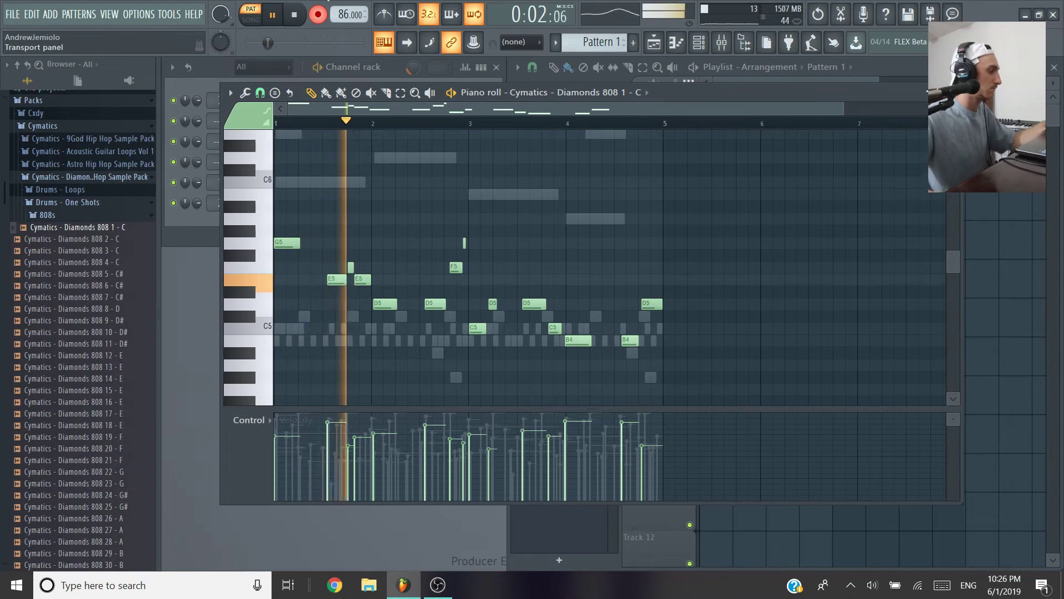
- Transpose the first 808 note at the start of bar 1 down to C5
scroll(350, 242, up, 2)
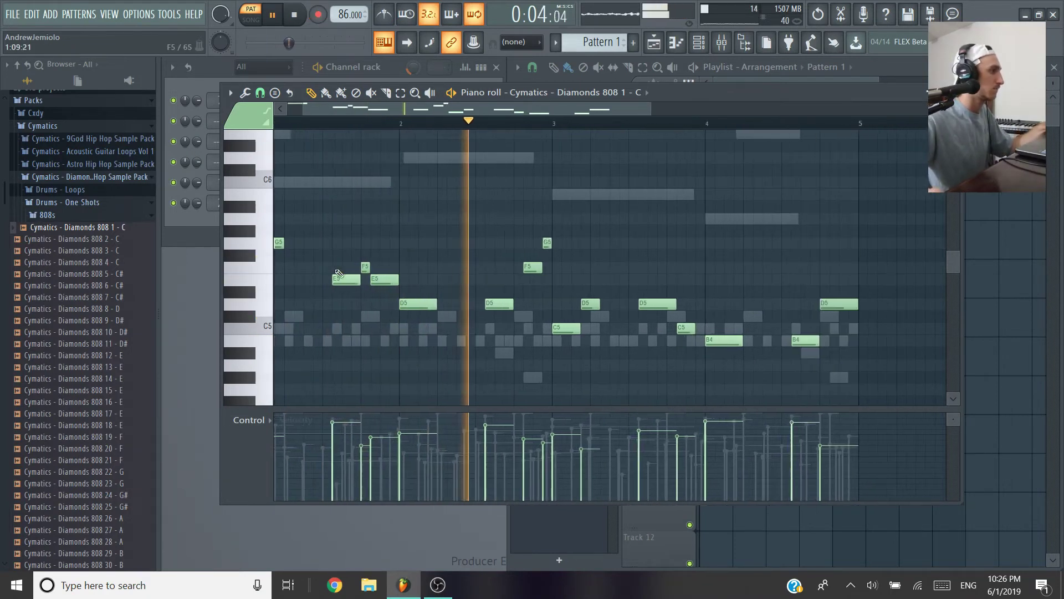
scroll(366, 268, down, 2)
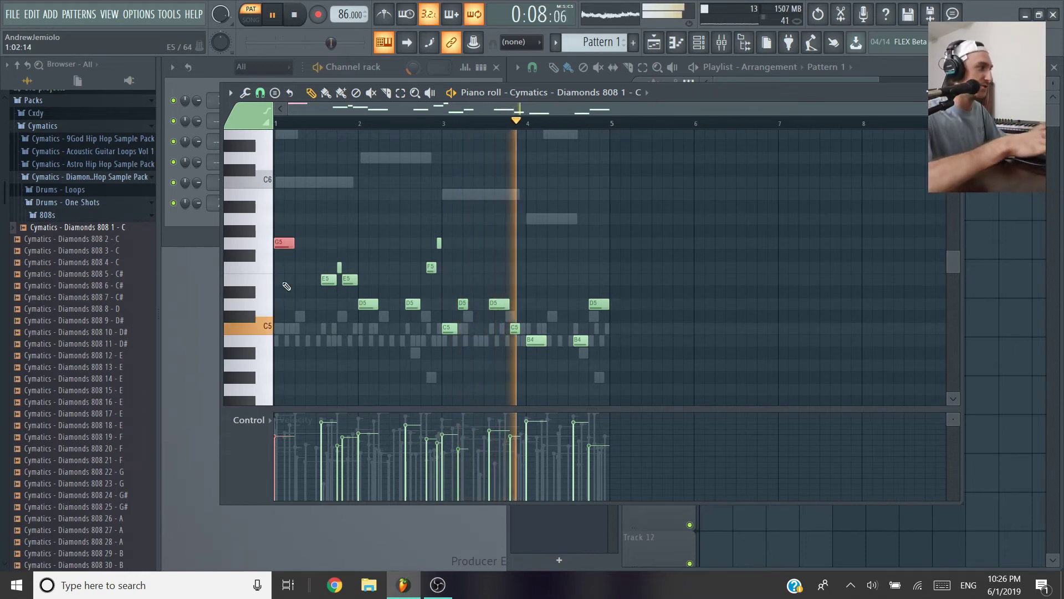
key(shift+Down)
key(shift+Down)
key(shift+Down)
key(shift+Down)
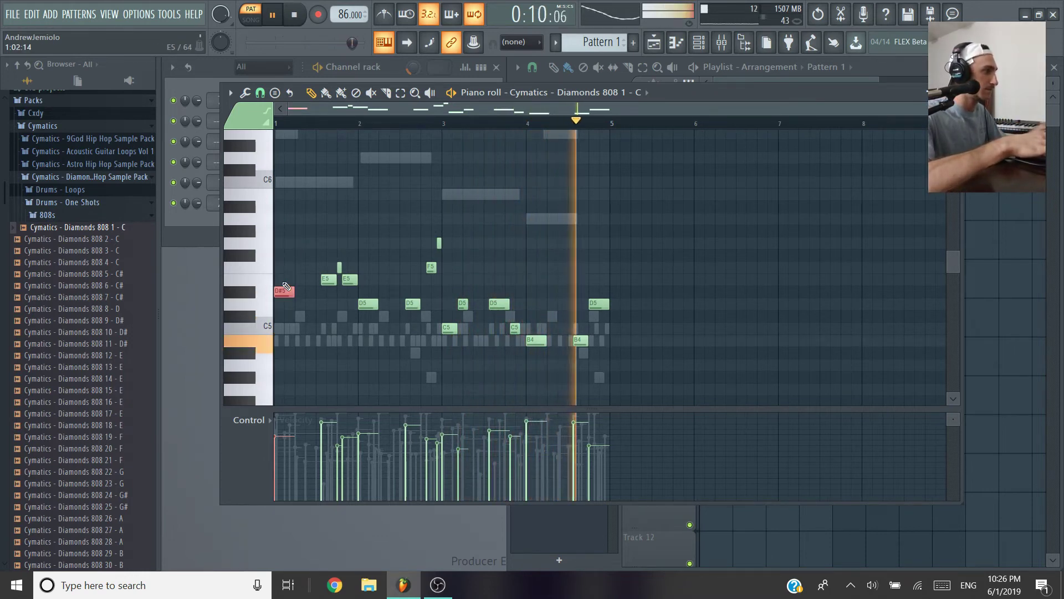
key(shift+Down)
key(shift+Down)
key(shift+Down)
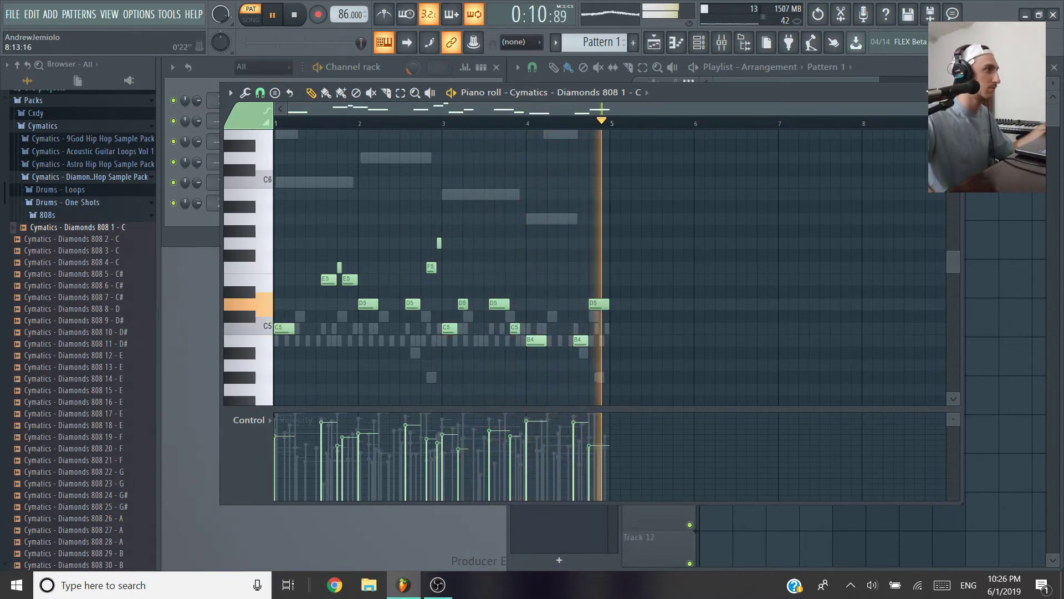
- Fine-tune the time mix of the 1/2 Speed effect in Gross Beat on mixer track 7, and close the plugin and mixer
click(676, 42)
click(721, 42)
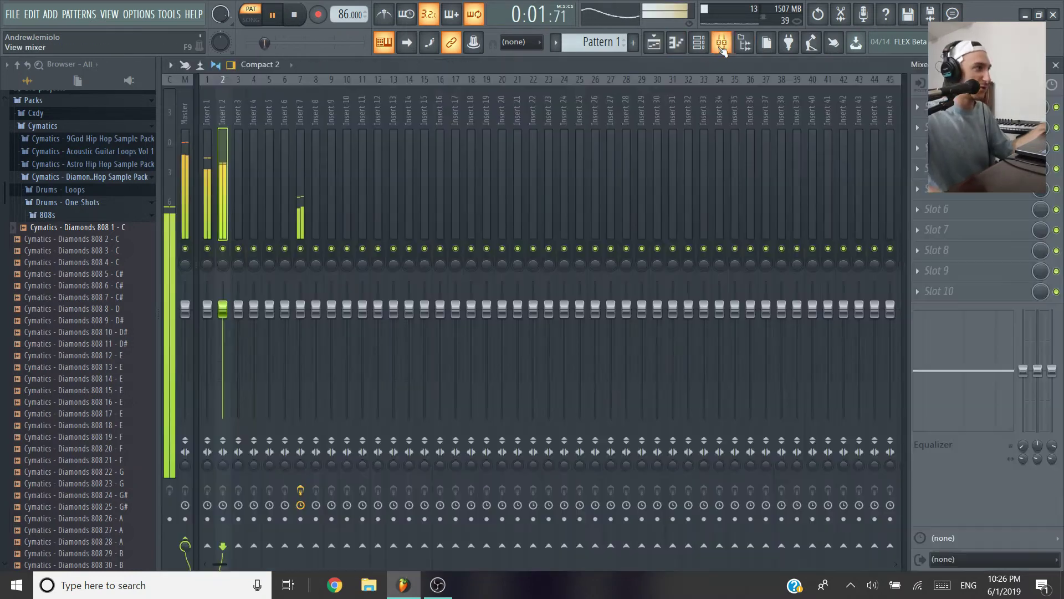
click(301, 108)
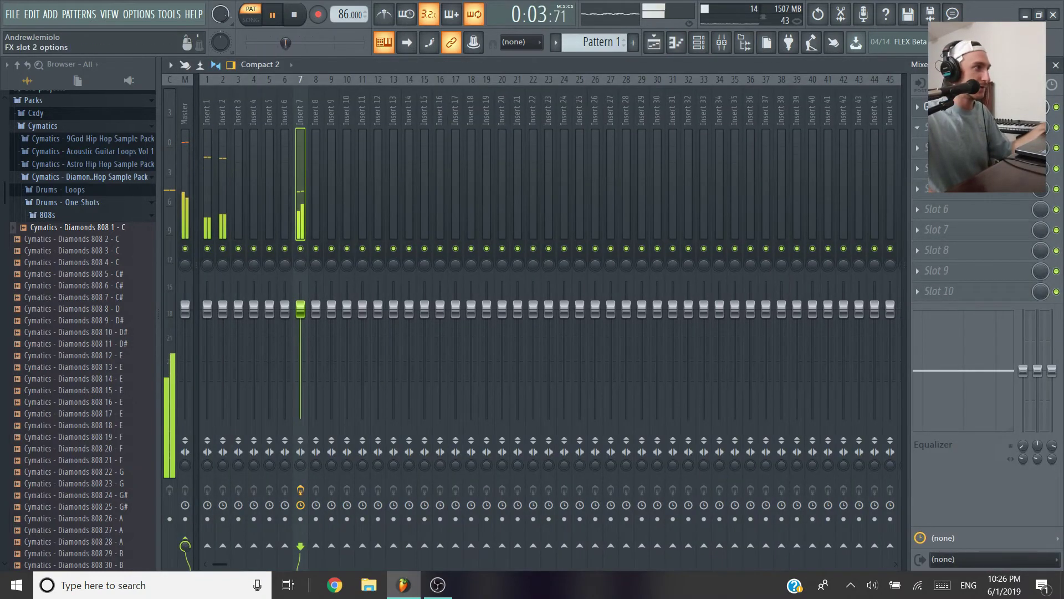
click(937, 107)
mouse_move(190, 145)
mouse_down()
mouse_move(190, 165)
mouse_move(190, 145)
mouse_up()
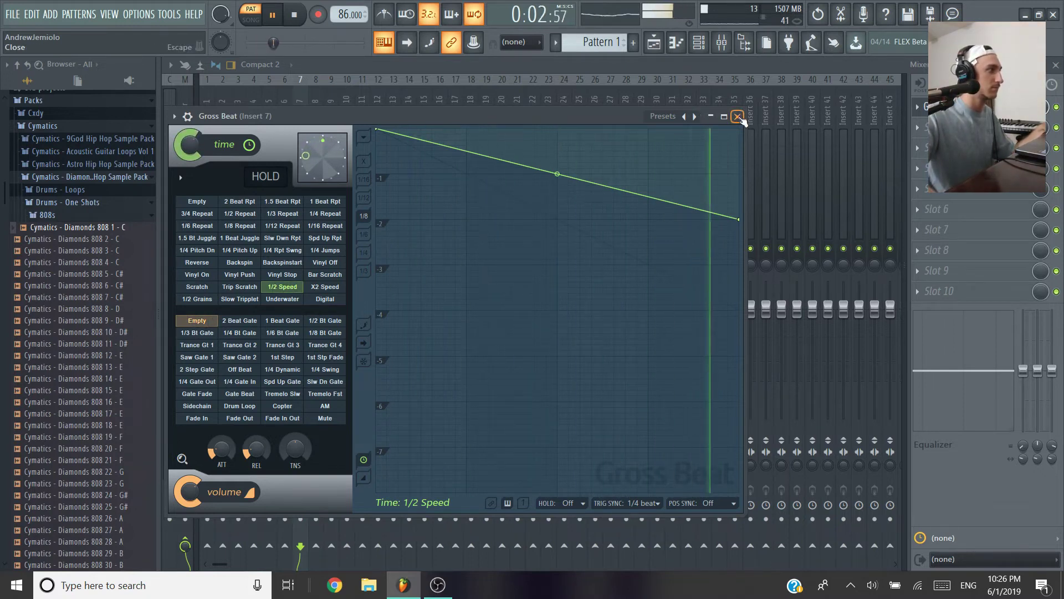
drag(190, 145, 189, 145)
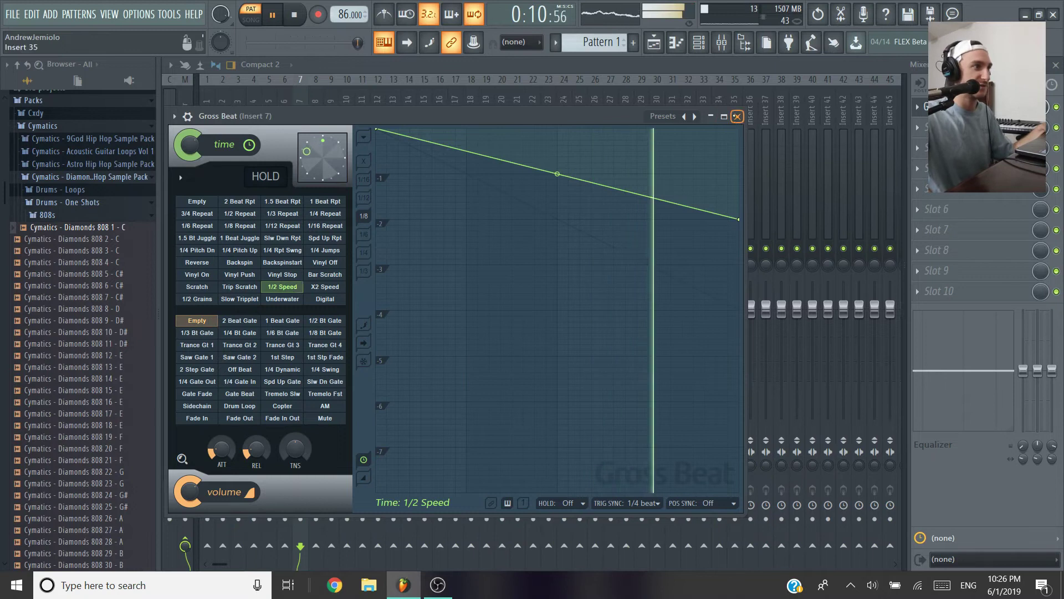
click(737, 116)
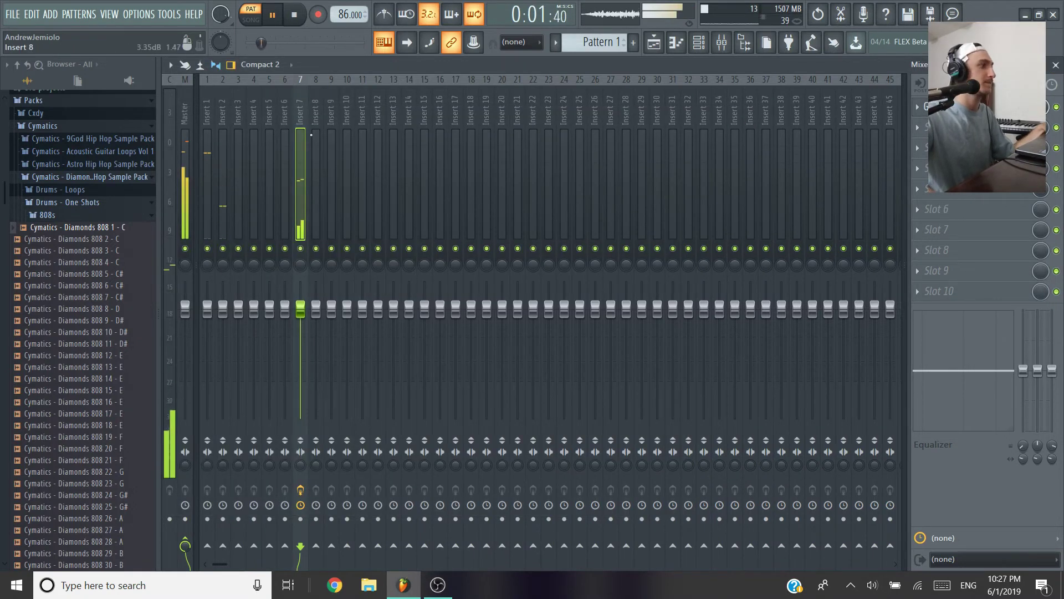
click(1055, 66)
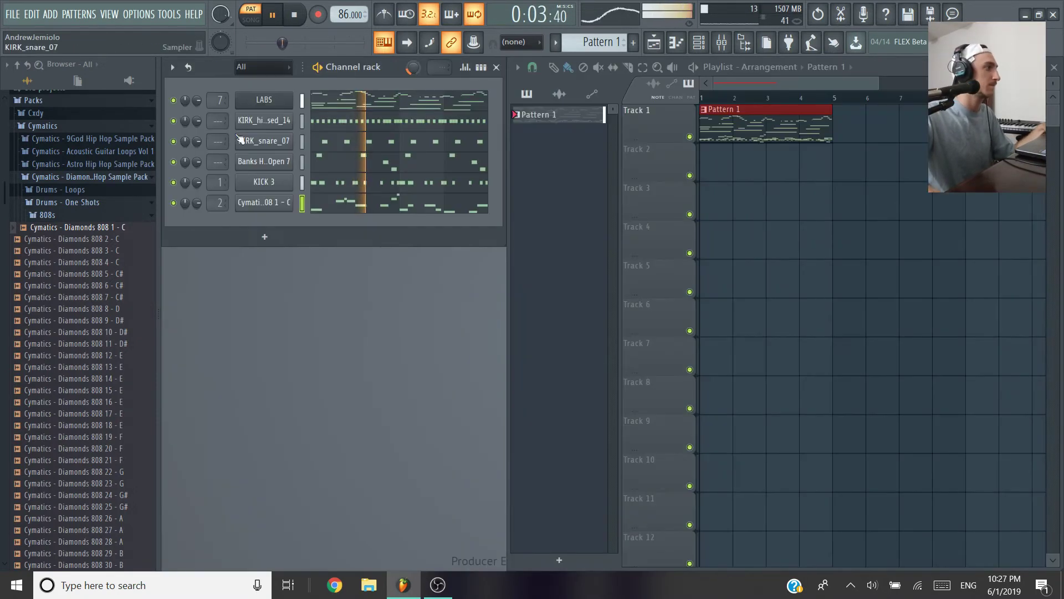
- Route KIRK_snare_07 to mixer track 3, the closed hi-hat to 4 and the Banks open hi-hat to 5, leaving KICK 3 selected
drag(218, 141, 217, 113)
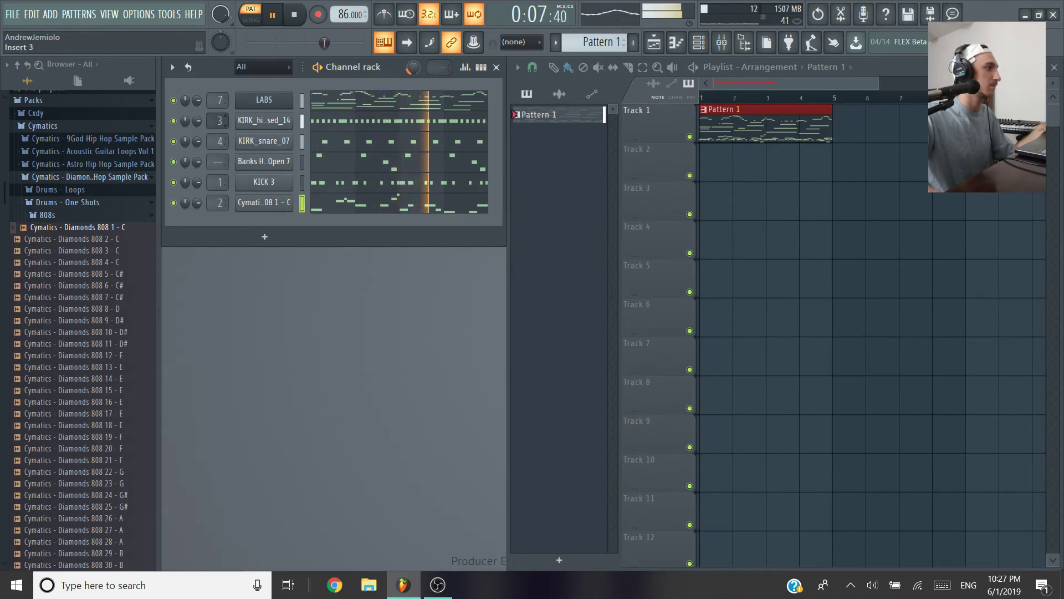
scroll(219, 142, up, 1)
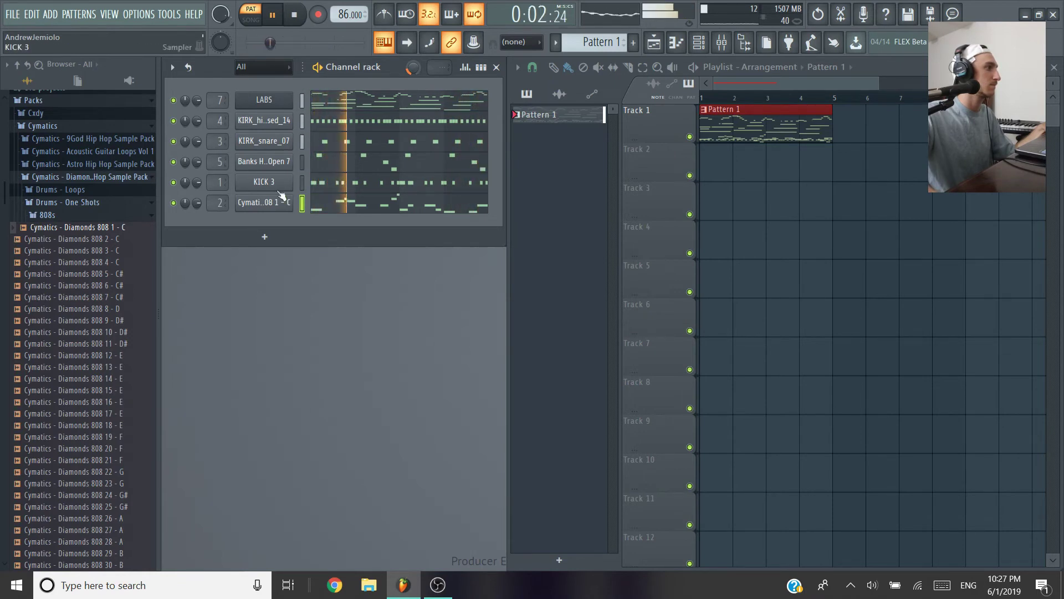
click(300, 184)
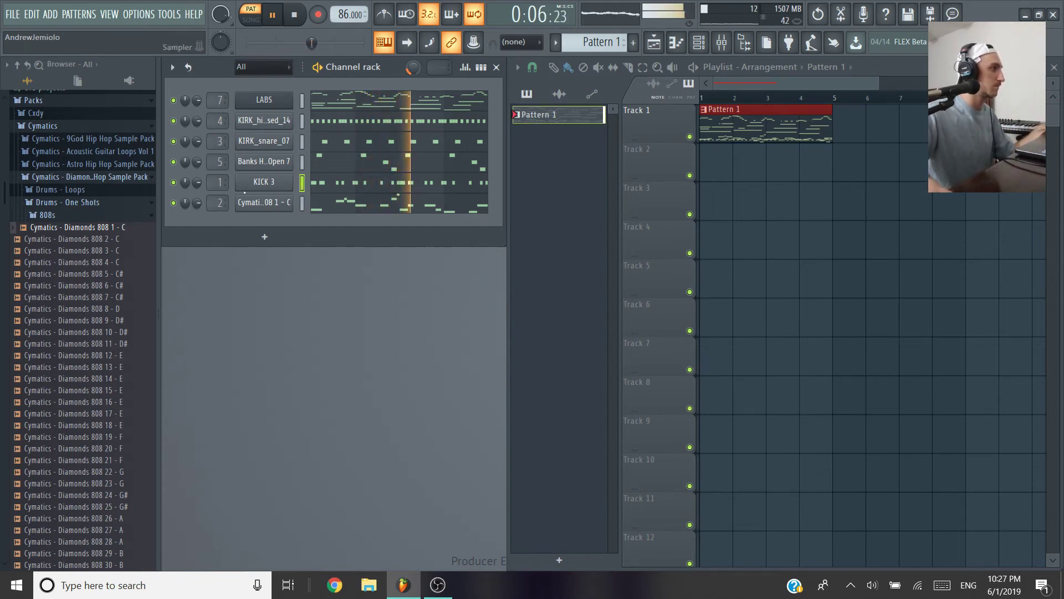
click(303, 189)
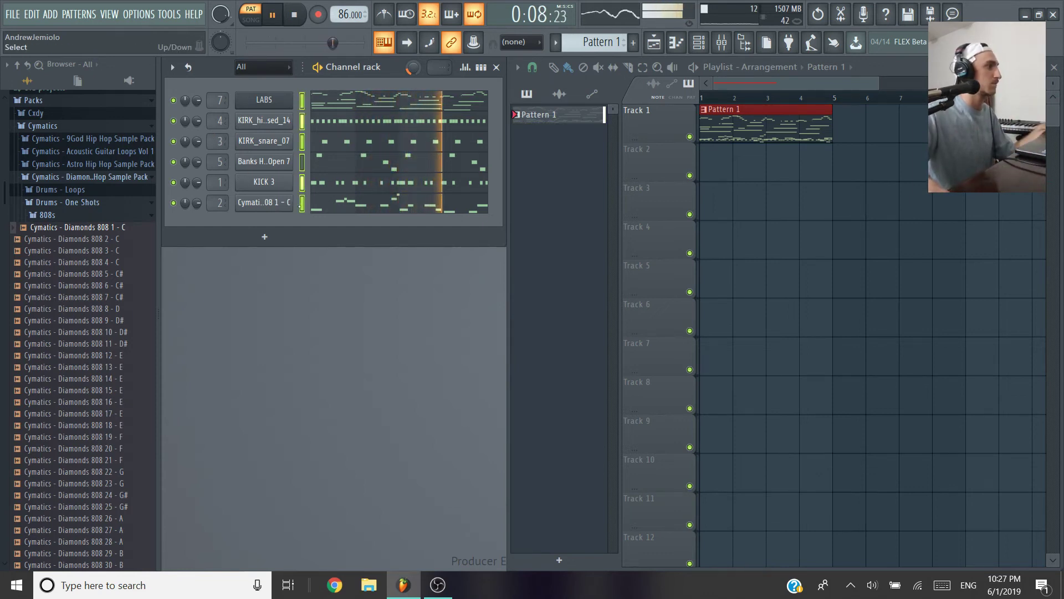
click(301, 204)
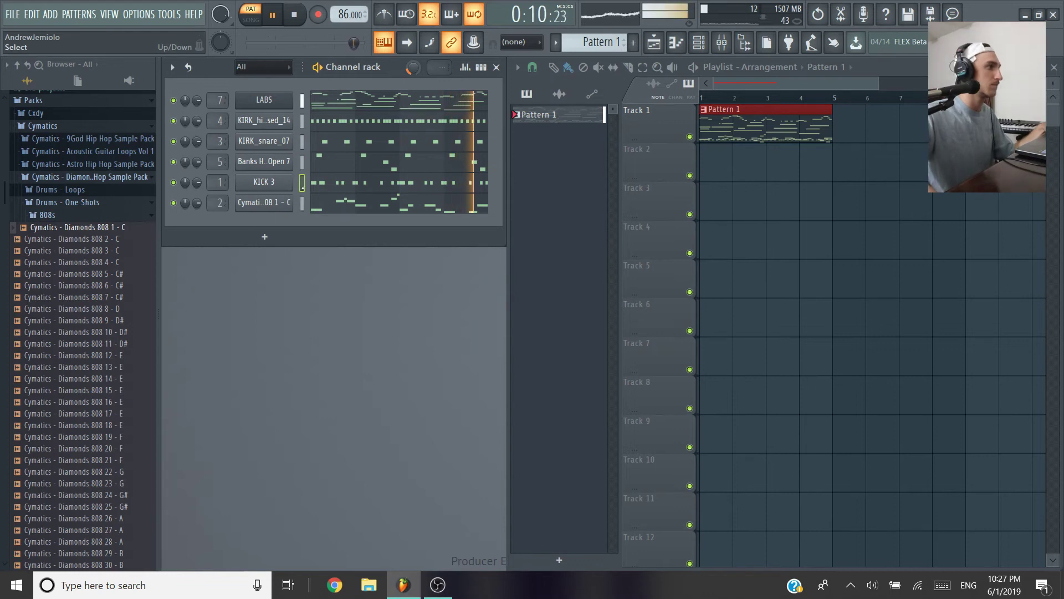
- Sidechain mixer track 1 to track 2 and load Fruity Limiter in the first effect slot of track 2
click(722, 45)
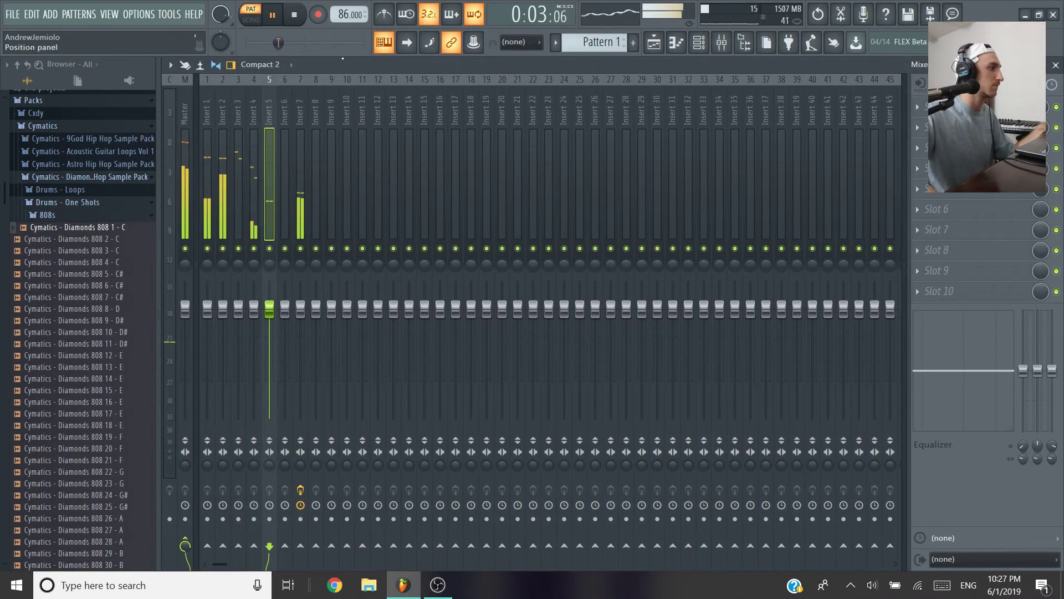
click(208, 549)
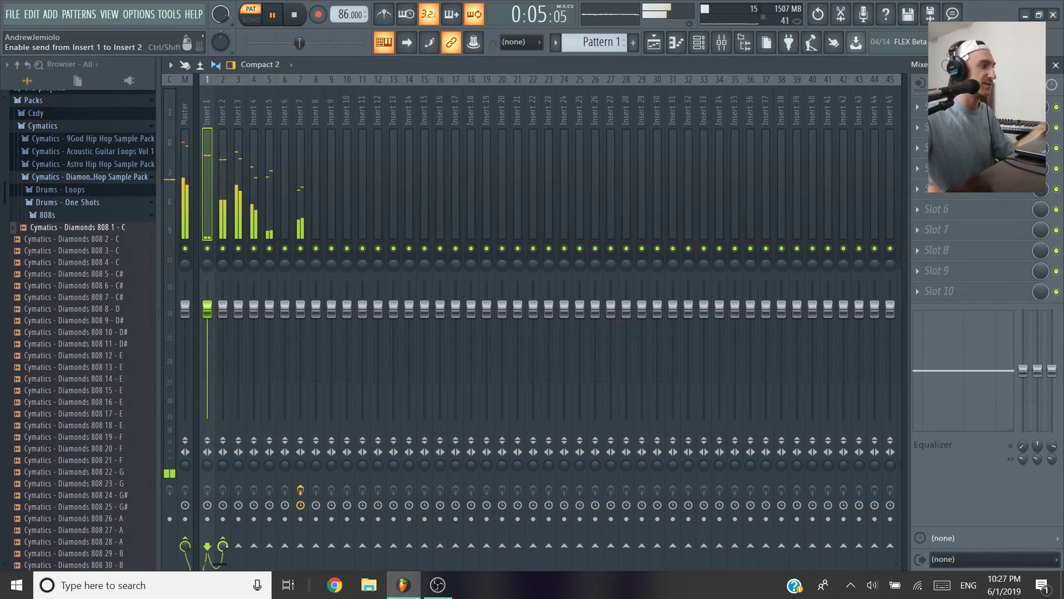
click(224, 132)
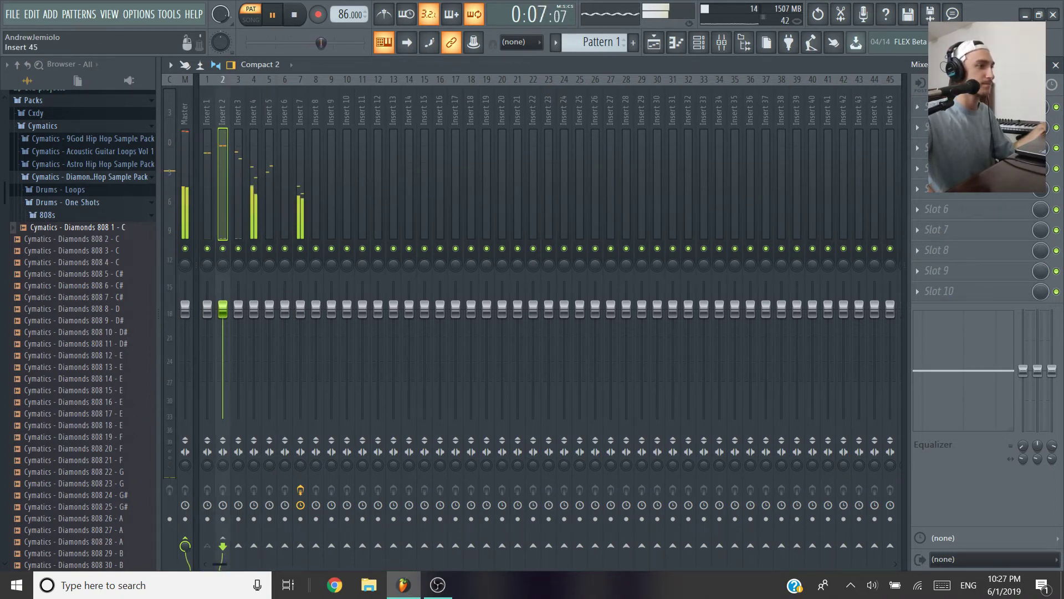
click(942, 106)
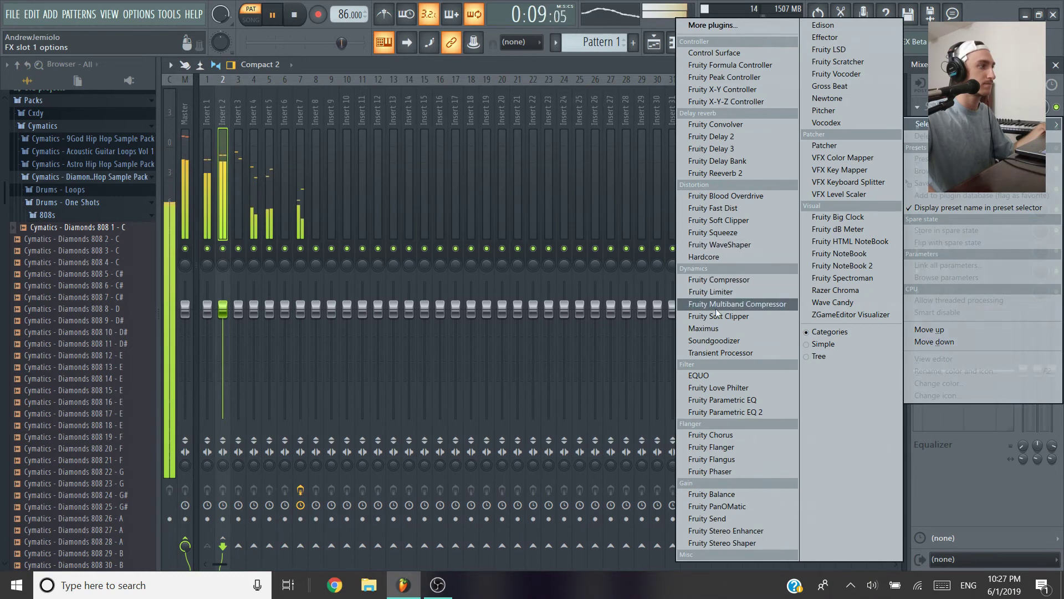
click(721, 292)
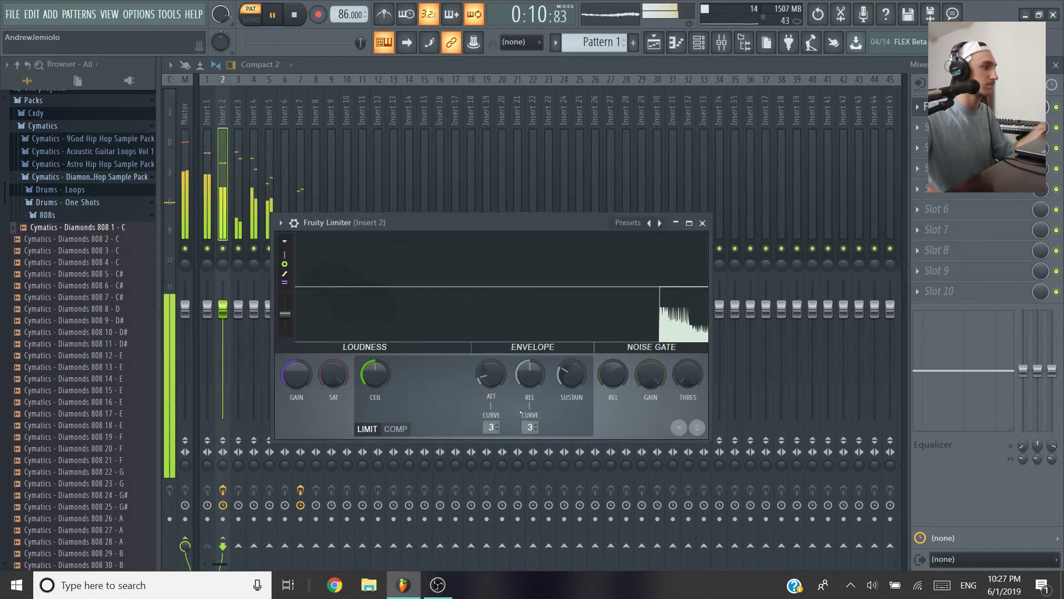
- Set the limiter's compressor to sidechain input 1 with a lowered threshold, shorter release and 20:1 ratio, and slightly lower track 2's fader
click(396, 428)
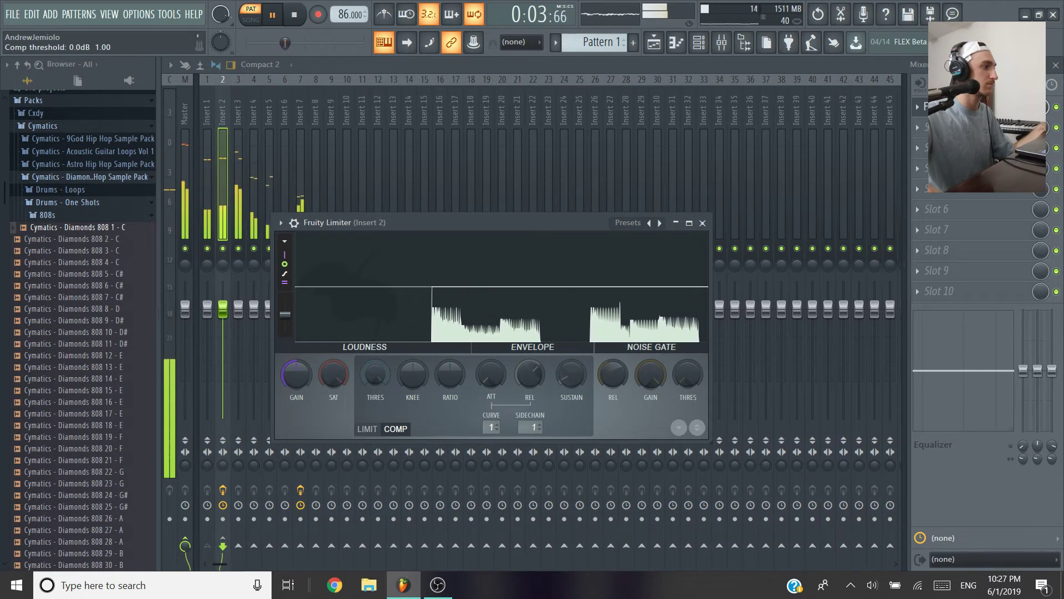
drag(375, 374, 375, 425)
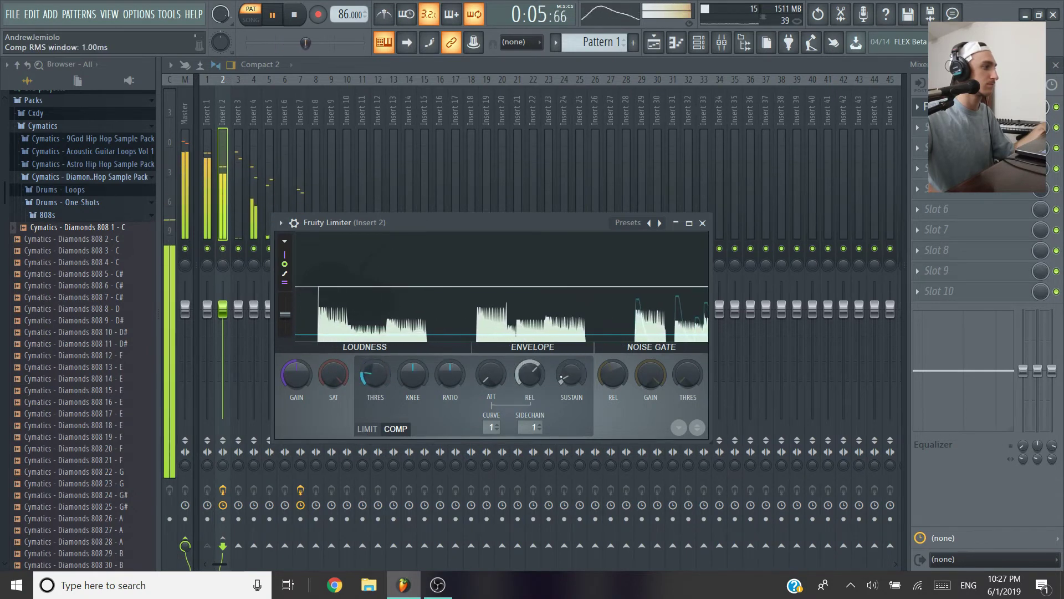
drag(530, 374, 530, 384)
drag(450, 375, 450, 332)
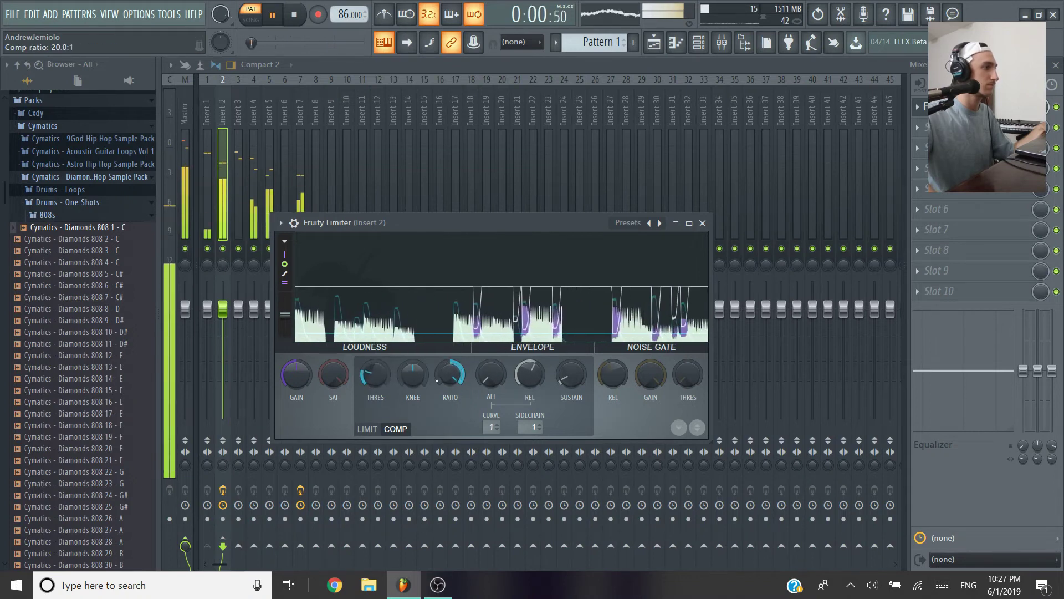
click(703, 223)
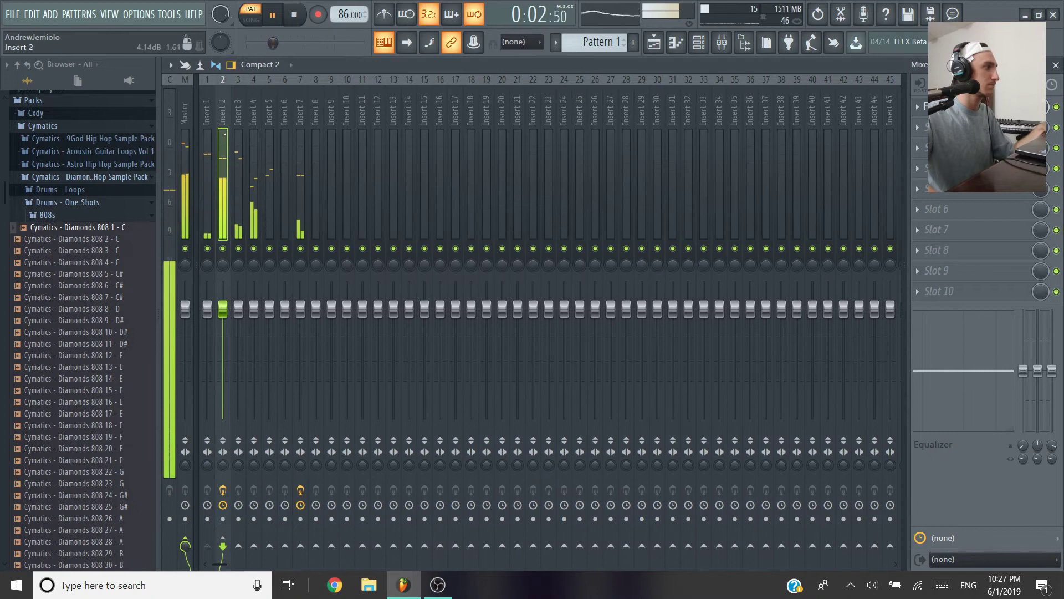
drag(224, 306, 224, 321)
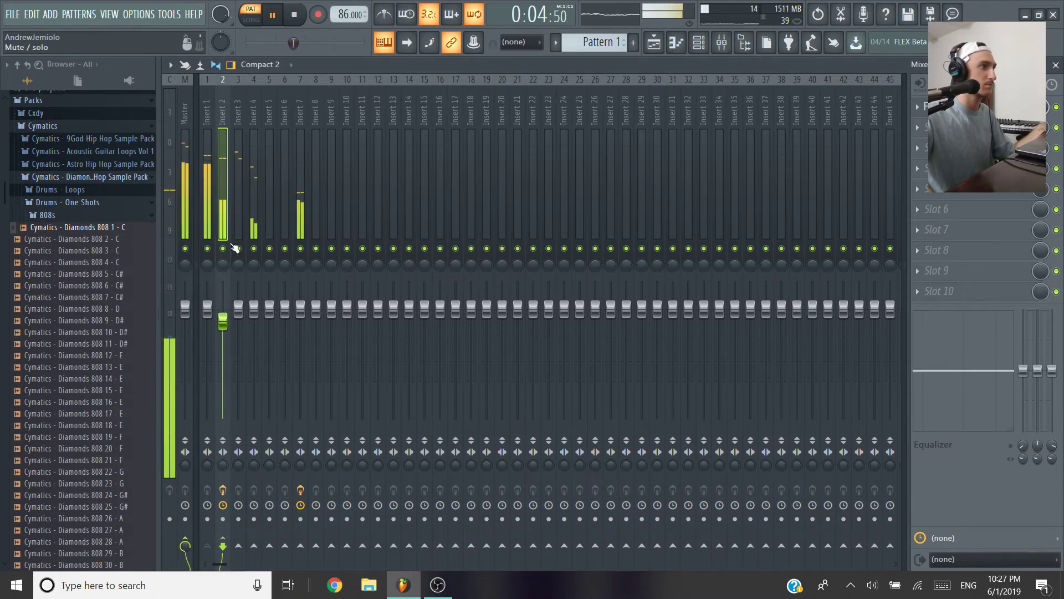
- Load Fruity Parametric EQ 2 in the first effect slot of mixer track 3
click(238, 332)
click(942, 107)
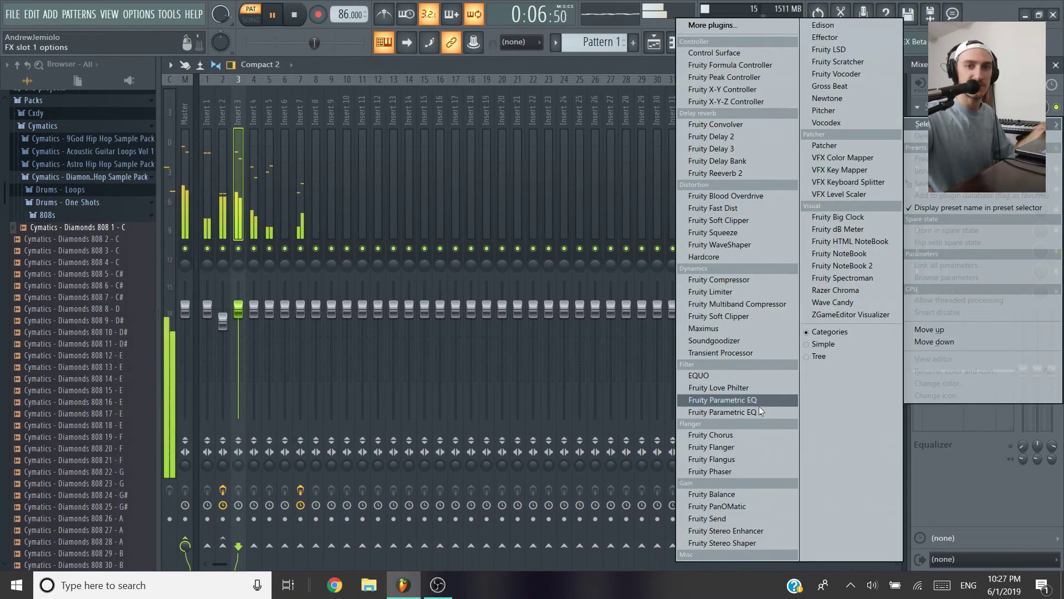
click(700, 398)
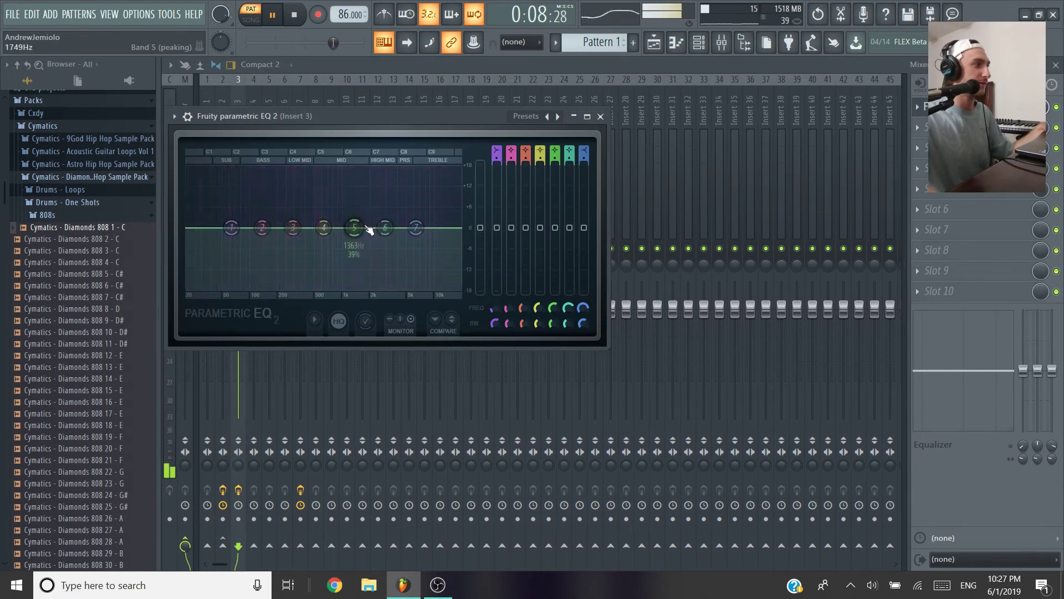
- Shape the snare EQ with a low-shelf cut, slight boosts on bands 3 and 5 and a raised high shelf, and close it
drag(372, 210, 376, 214)
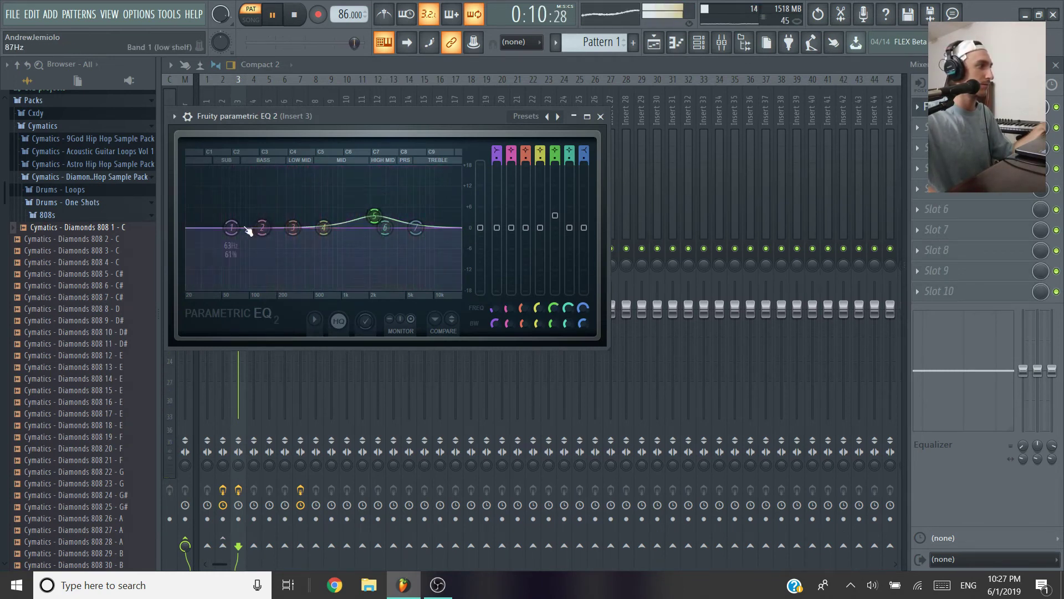
drag(246, 228, 253, 257)
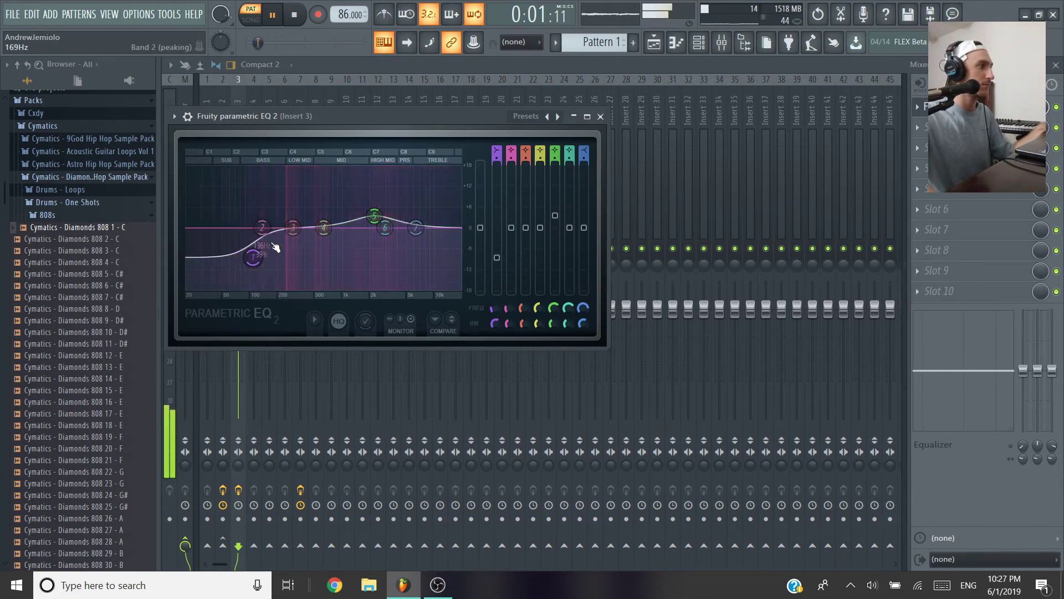
drag(292, 228, 301, 224)
drag(416, 227, 423, 209)
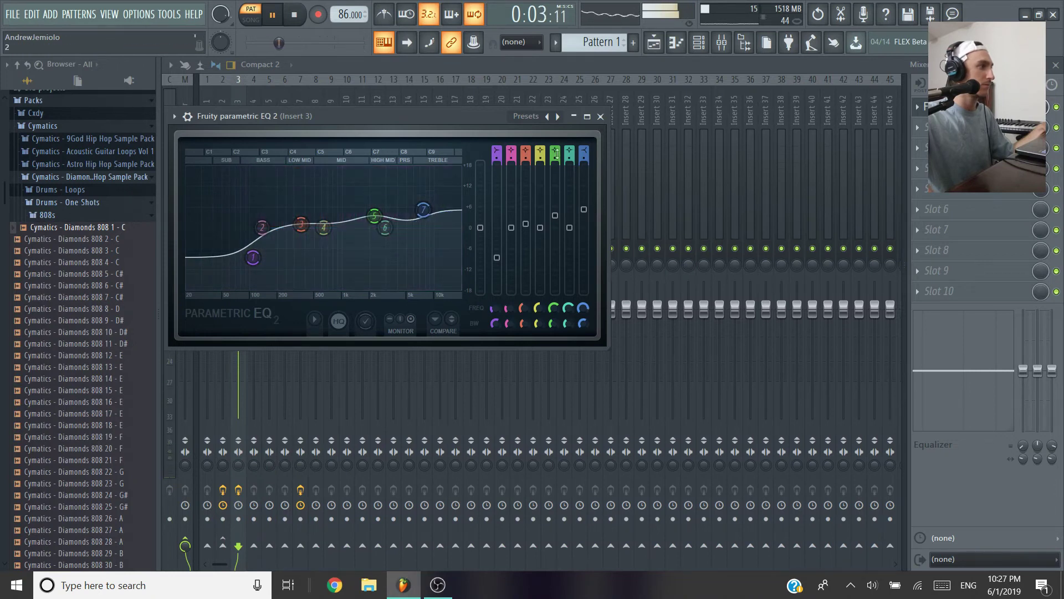
click(601, 117)
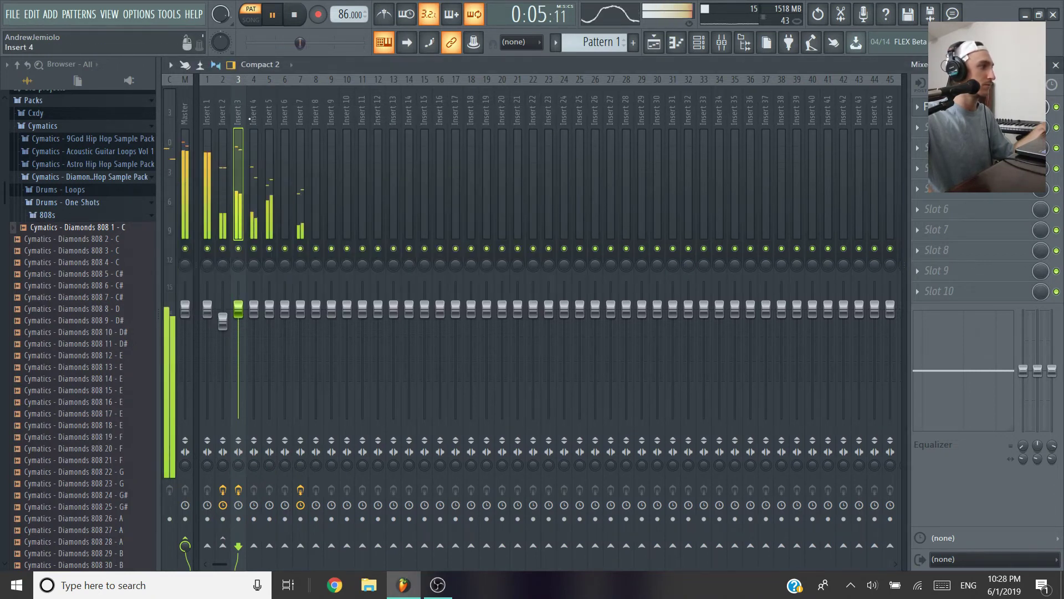
- Slightly lower the faders of mixer tracks 3, 4 and 5 and turn down the Banks open hi-hat's channel volume
drag(254, 309, 254, 314)
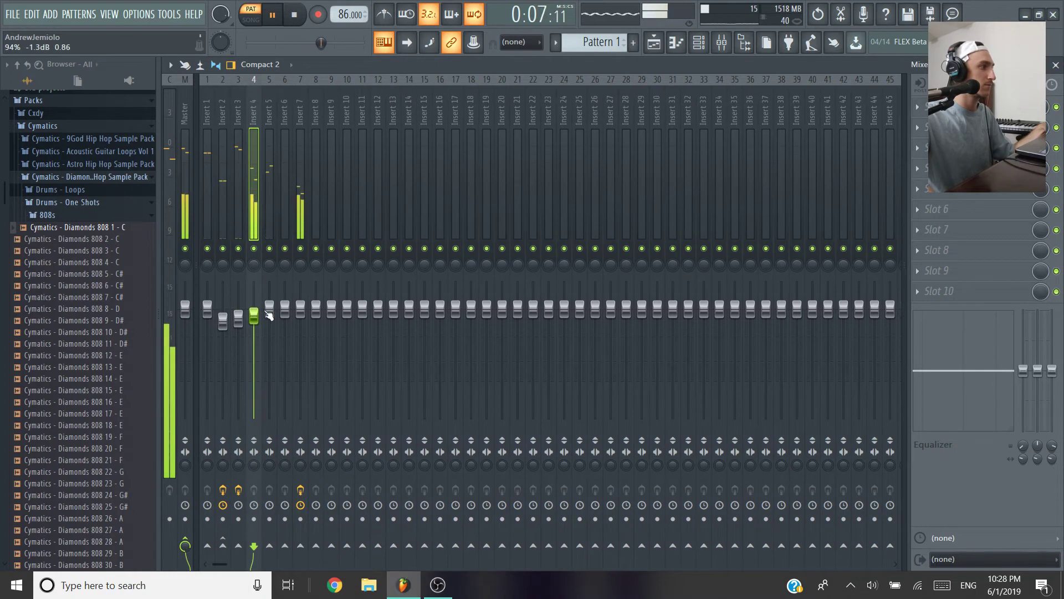
click(269, 308)
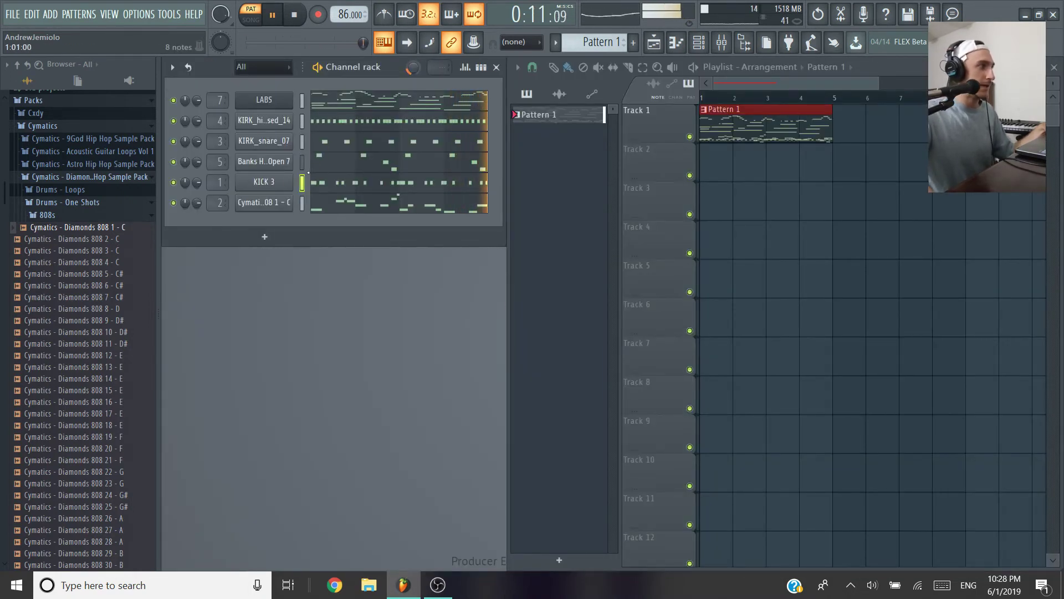
click(340, 161)
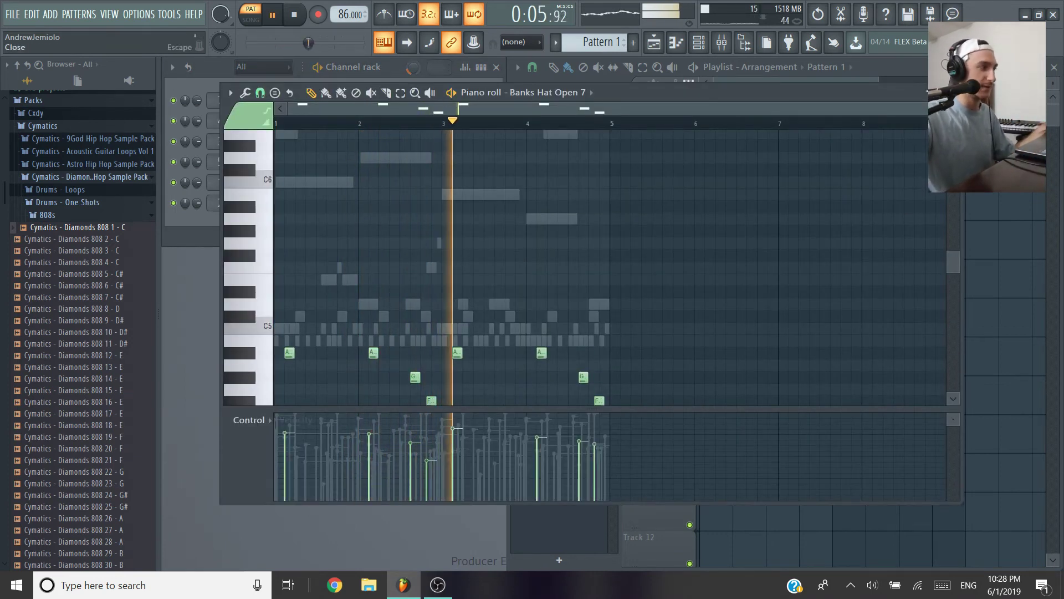
click(954, 93)
drag(197, 161, 197, 175)
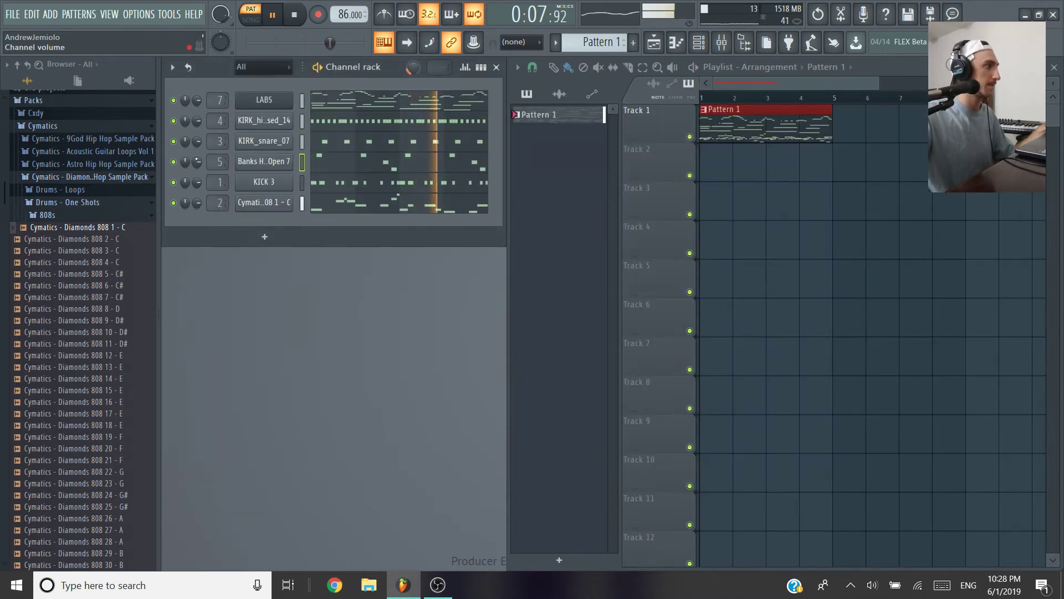
click(735, 45)
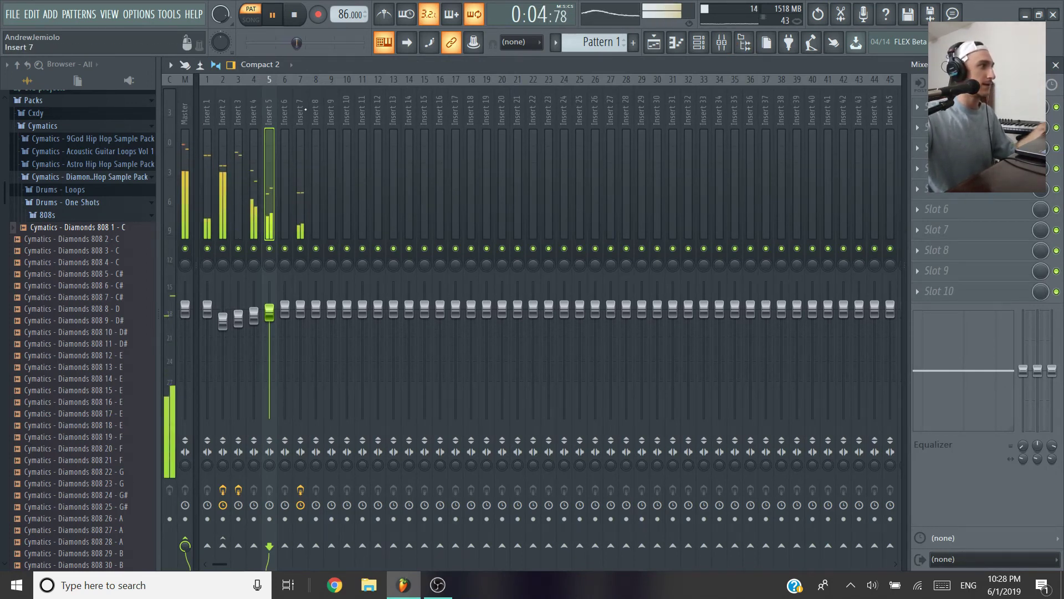
- Rename mixer track 6 as Drum Bus
click(330, 130)
click(312, 129)
click(292, 126)
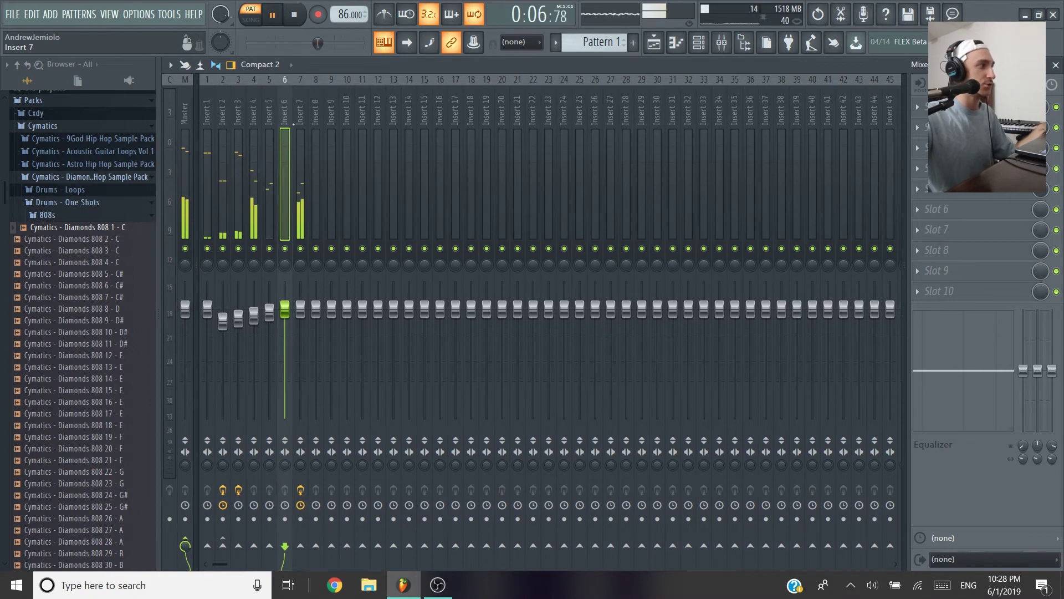
right_click(291, 104)
click(321, 93)
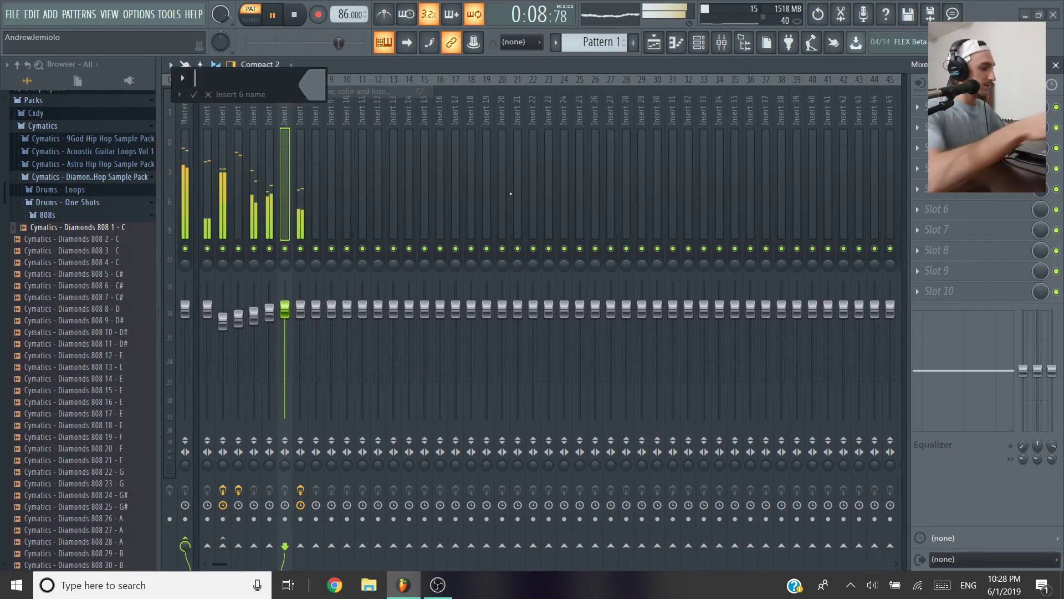
key(Escape)
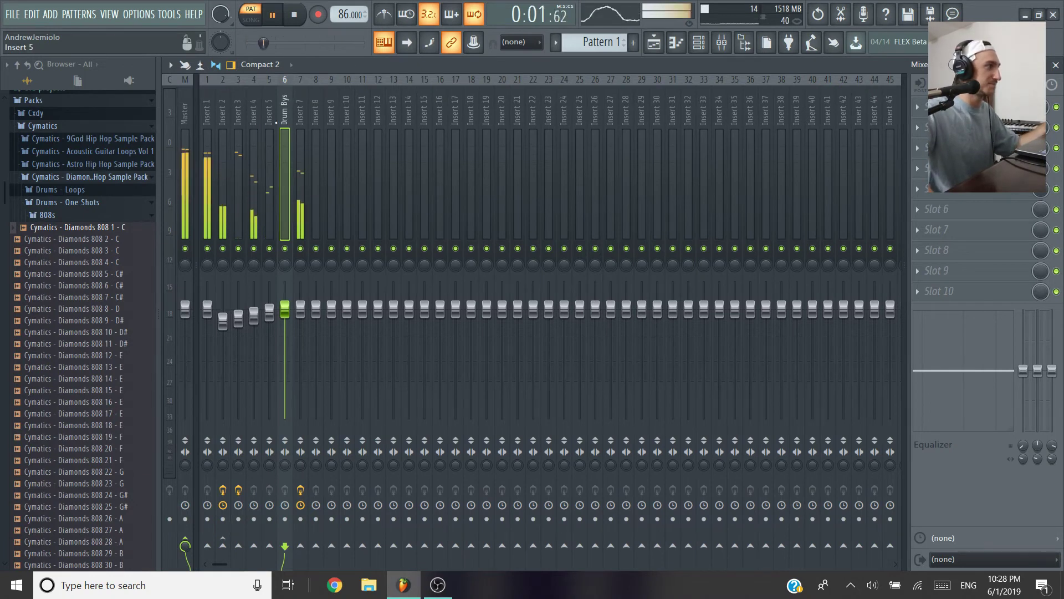
right_click(291, 81)
click(321, 87)
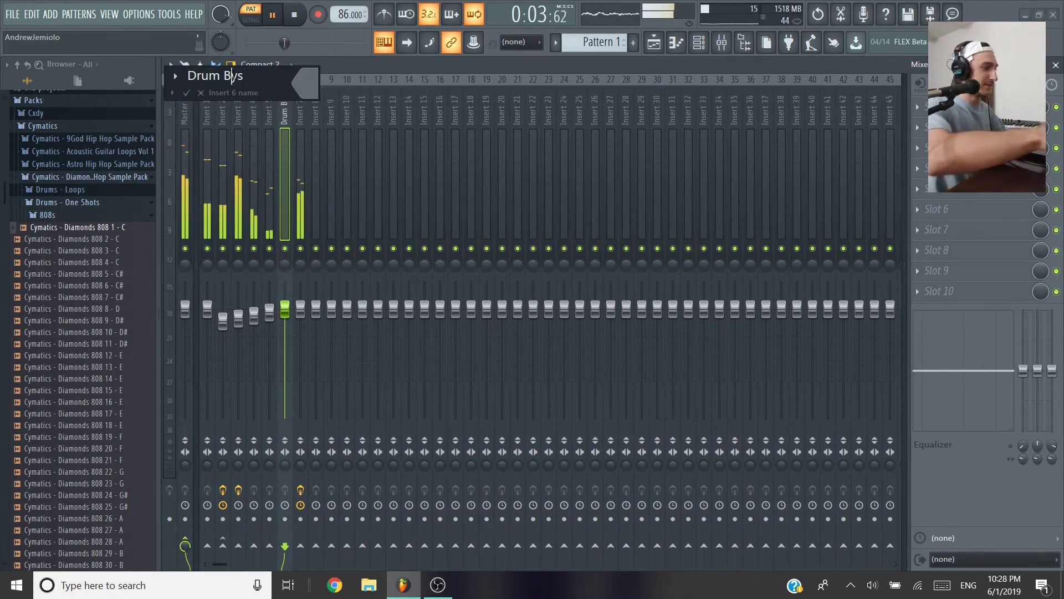
text(u)
key(Return)
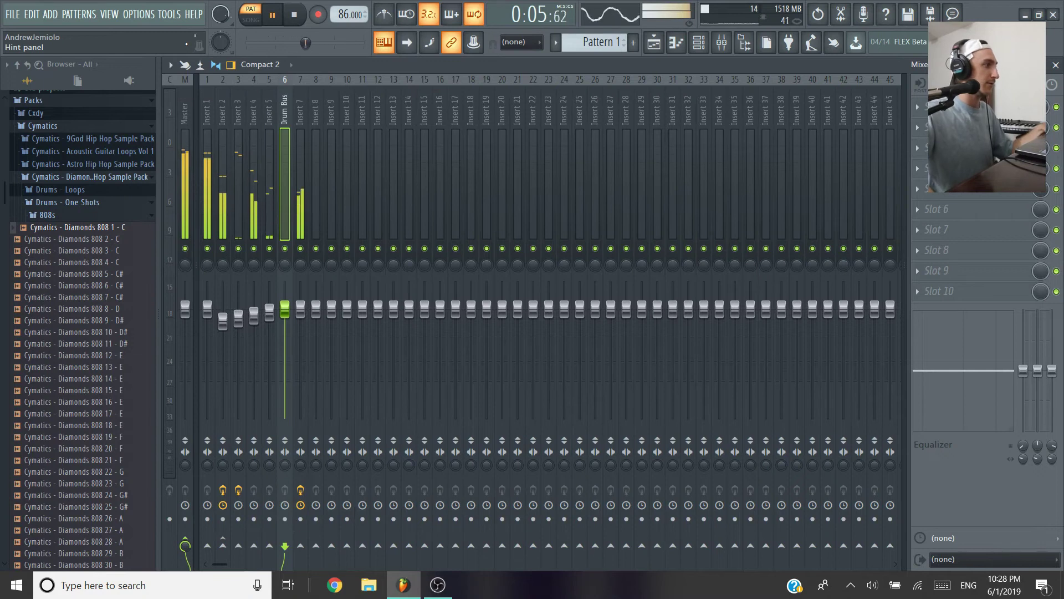
- Colour the Drum Bus mixer track purple
click(204, 113)
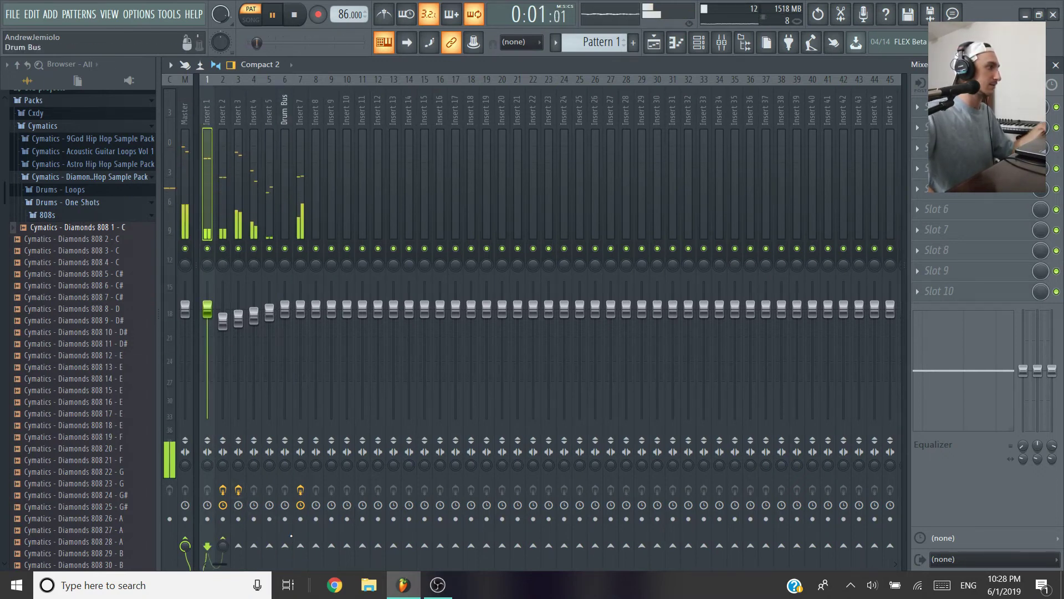
right_click(290, 89)
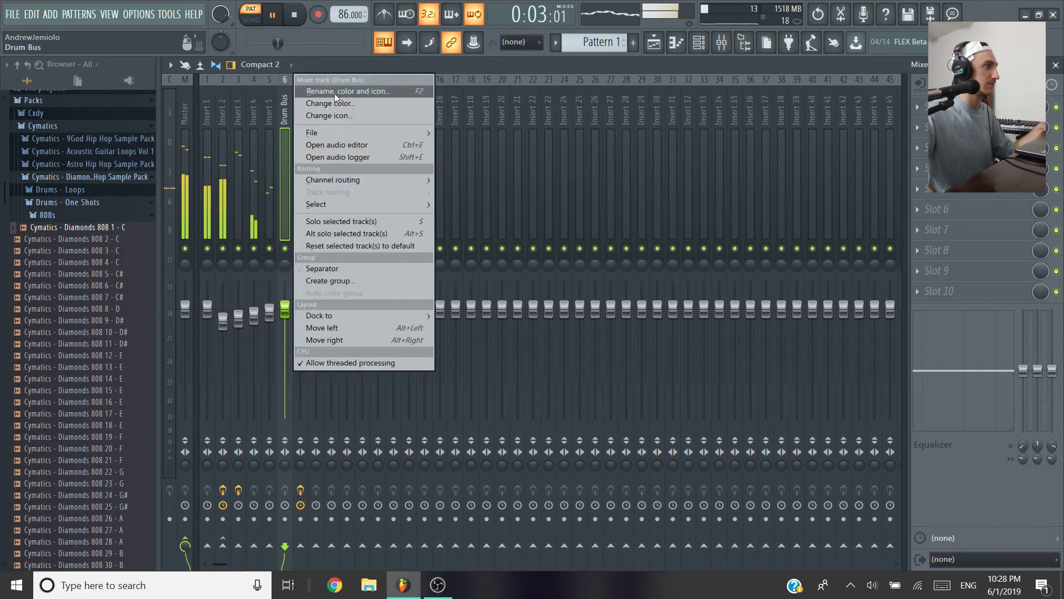
click(335, 92)
click(323, 82)
click(452, 75)
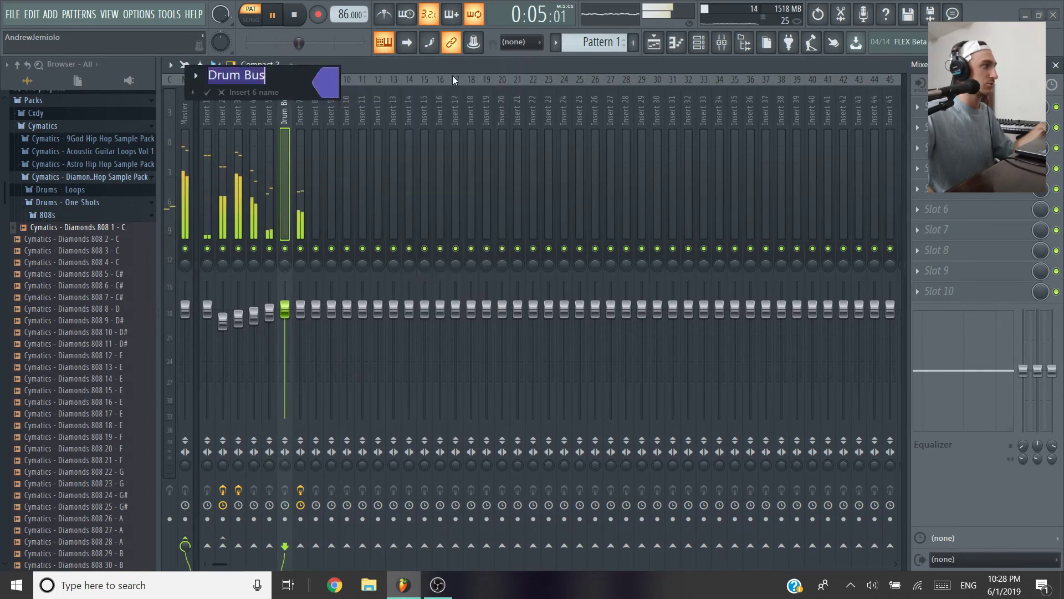
click(207, 92)
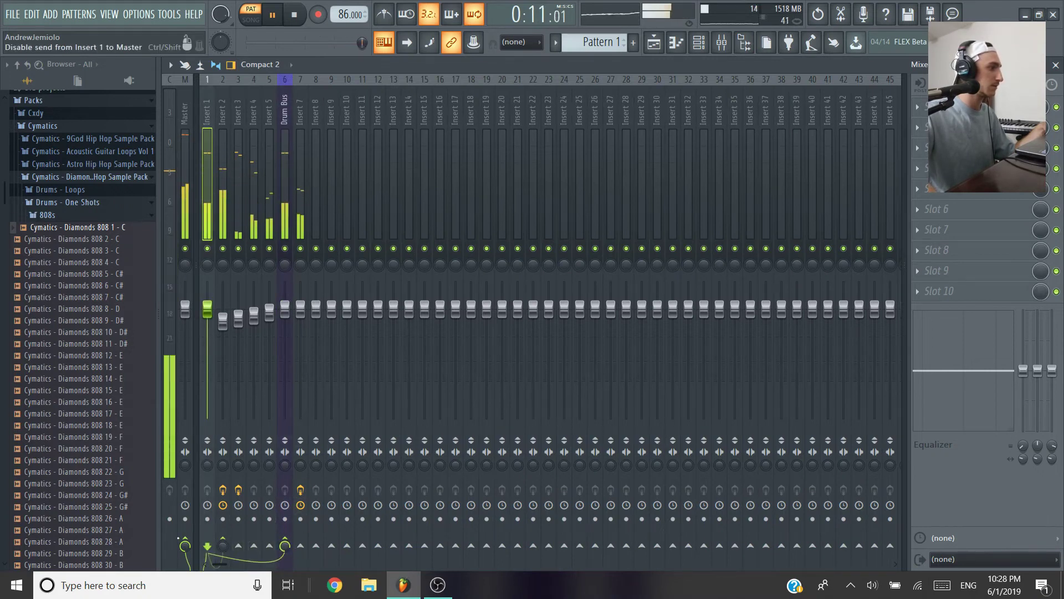
- Route mixer tracks 1 to 5 into the Drum Bus and disable each track's direct send to the Master
click(186, 541)
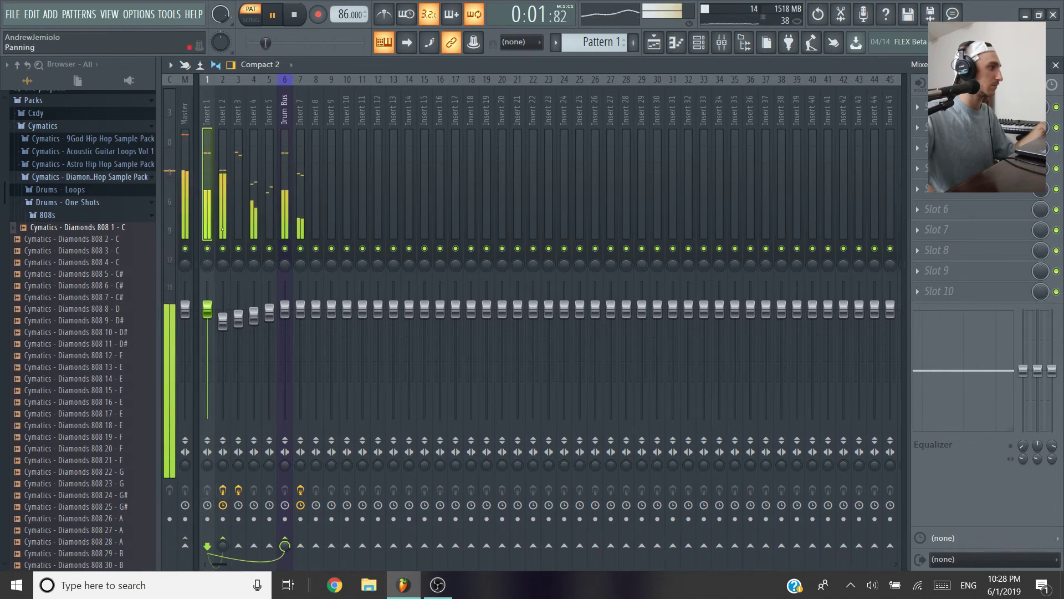
click(224, 198)
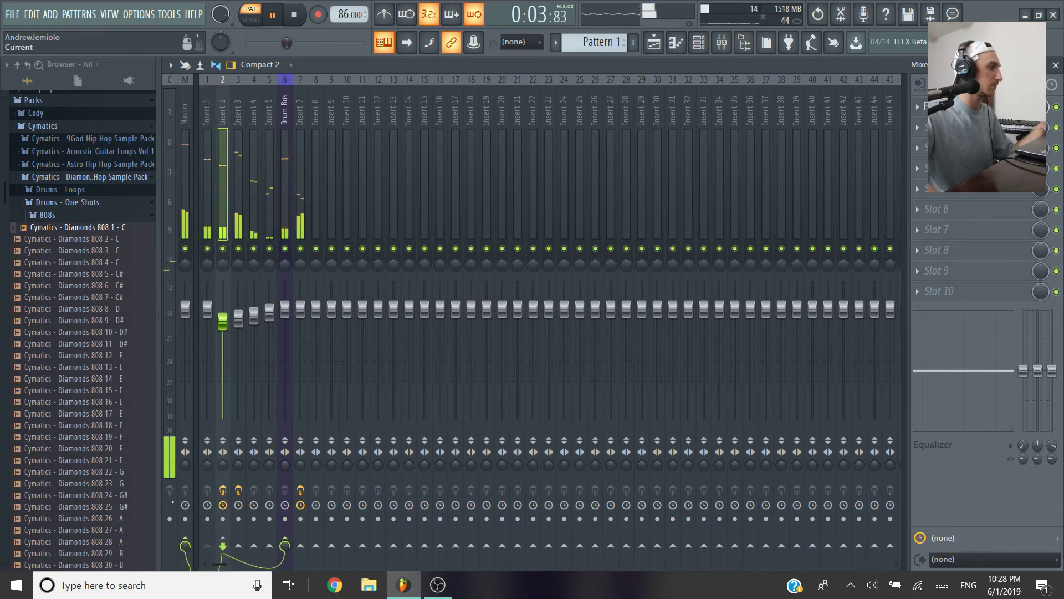
click(186, 543)
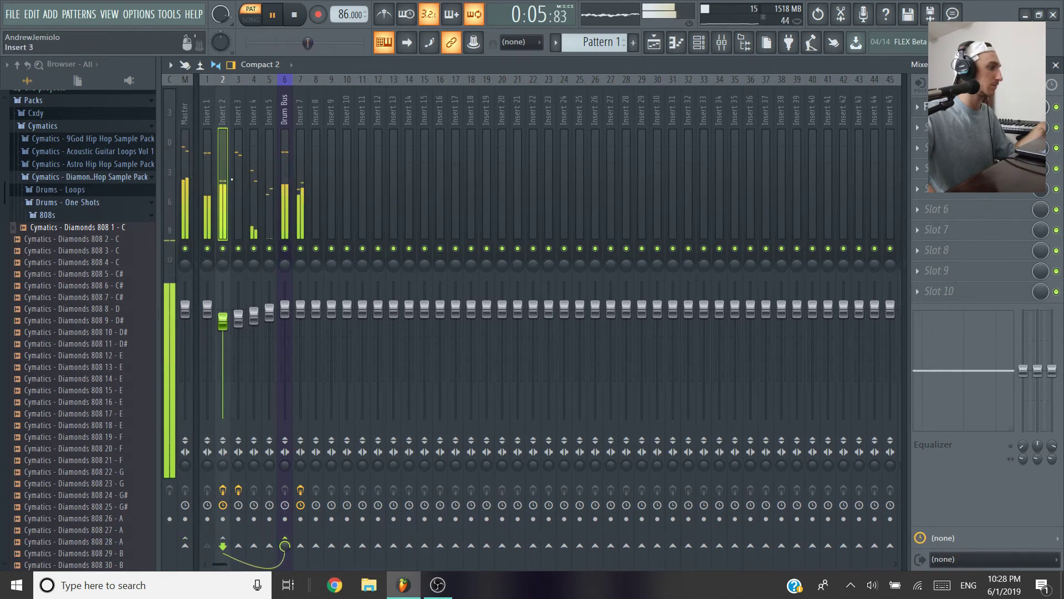
click(239, 183)
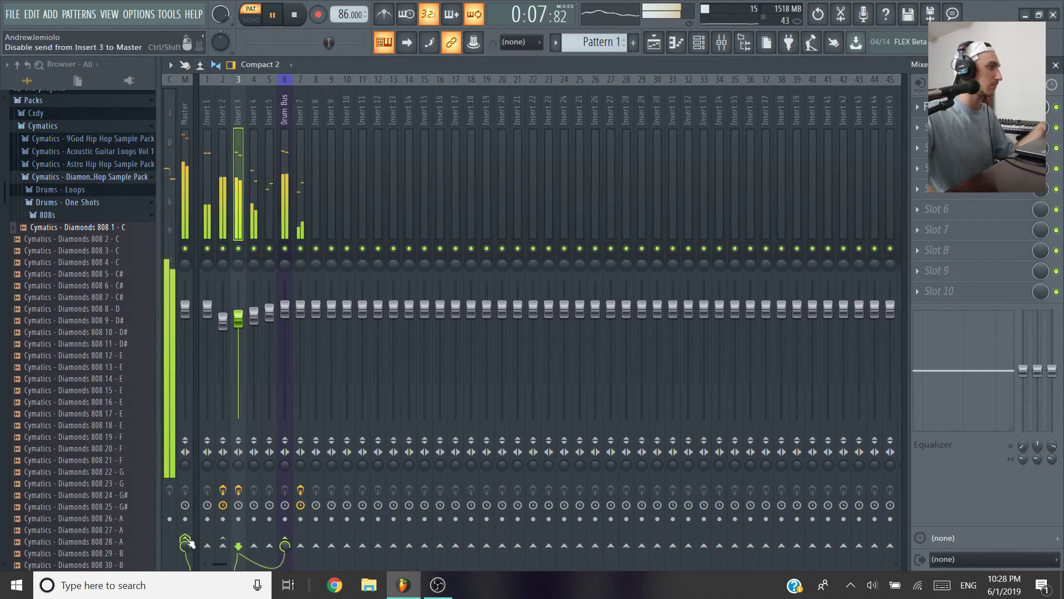
click(188, 542)
click(254, 194)
click(288, 544)
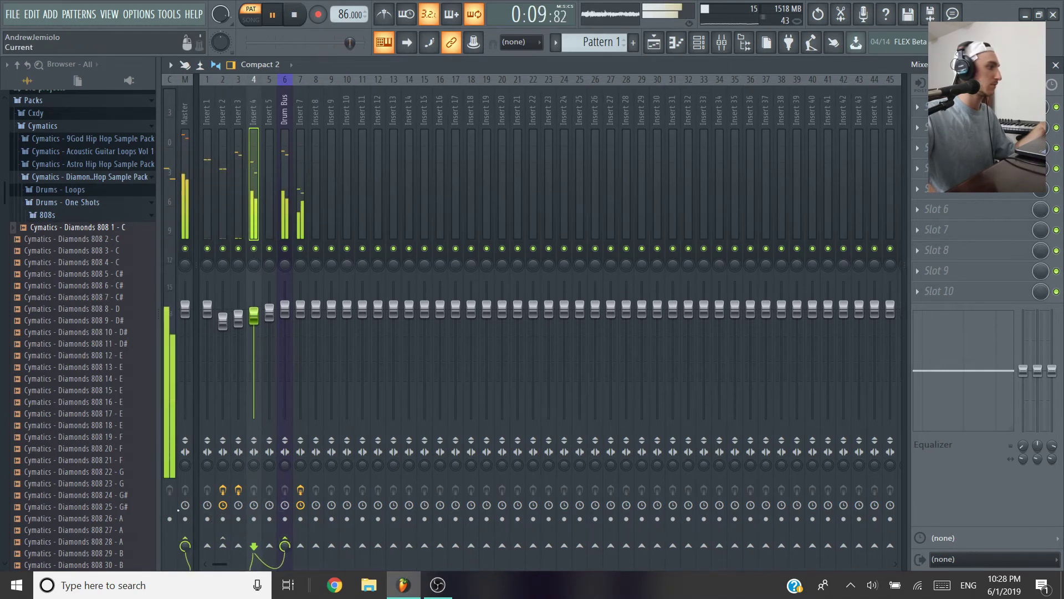
click(186, 542)
click(270, 145)
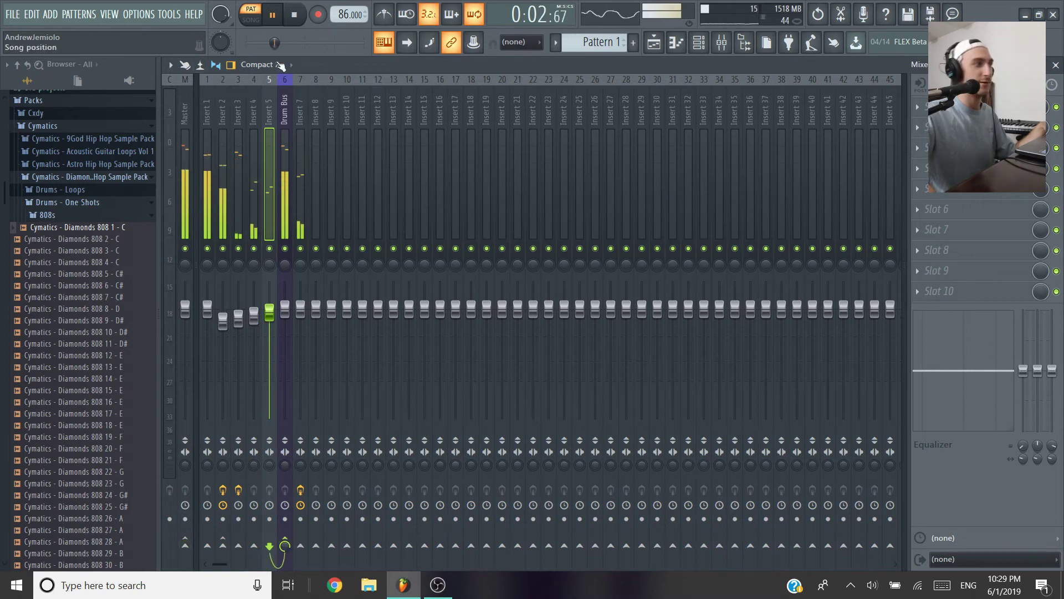
- Load Fruity Parametric EQ 2 first on the Drum Bus, slightly boost band 2 and the high shelf, and close it
click(284, 145)
click(942, 106)
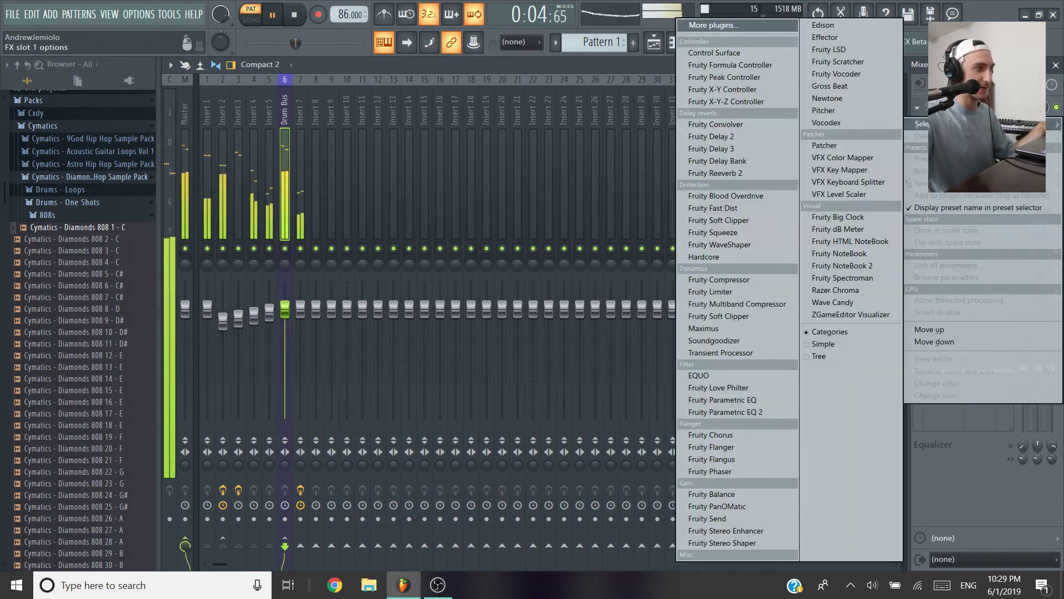
click(741, 417)
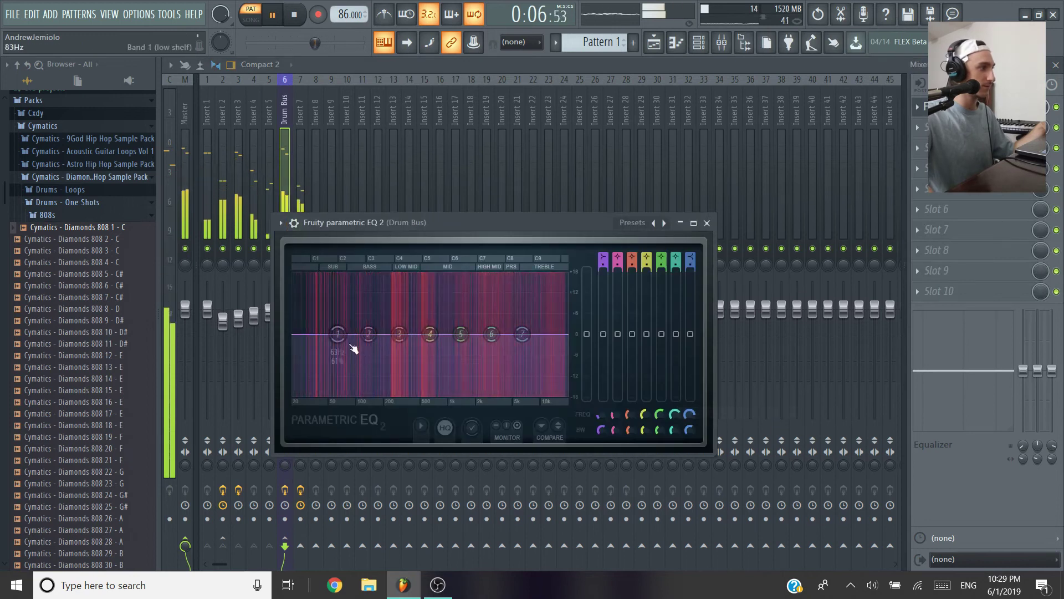
mouse_move(370, 334)
mouse_down()
mouse_move(369, 318)
mouse_move(373, 328)
mouse_move(328, 354)
mouse_move(367, 328)
mouse_up()
mouse_move(522, 334)
mouse_down()
mouse_move(530, 321)
mouse_move(485, 326)
mouse_move(537, 321)
mouse_up()
click(707, 223)
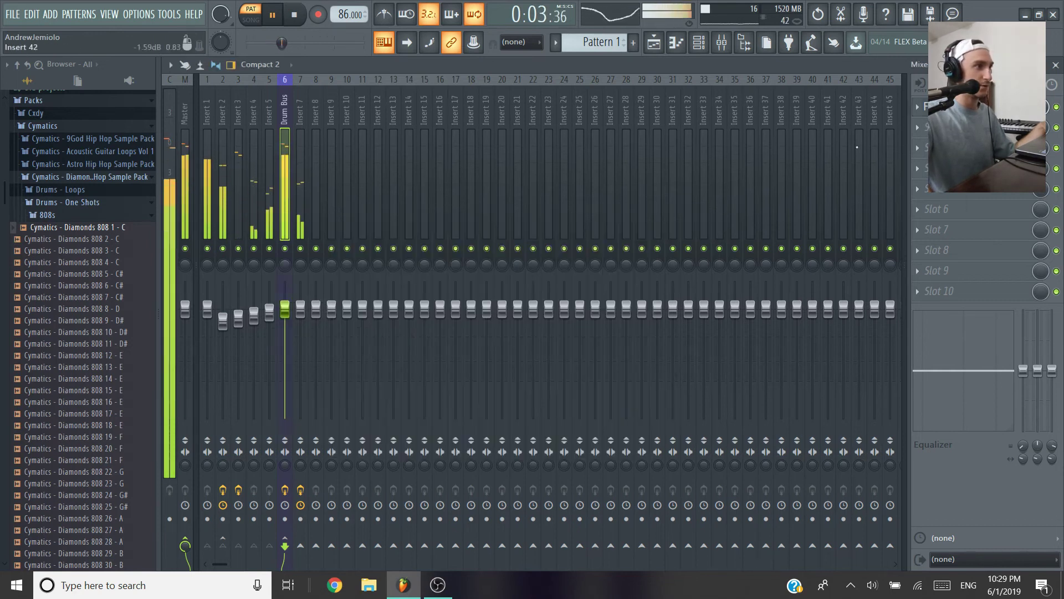
- Add Fruity Compressor in the Drum Bus's second slot with -12.1 dB threshold, 3.6:1 ratio, 3.4 dB gain, 32.2 ms attack and 81 ms release
click(917, 128)
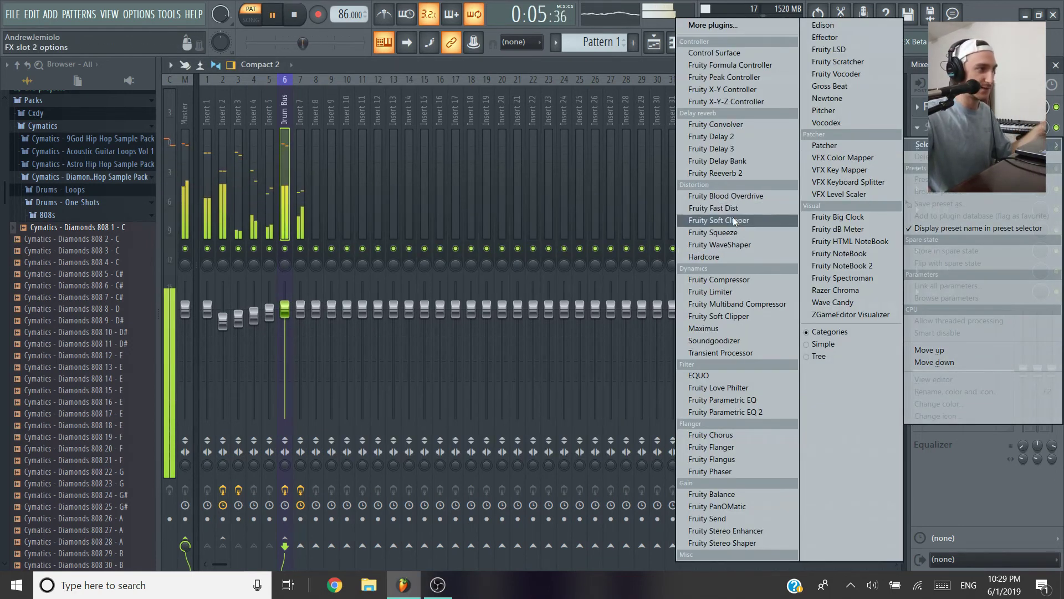
click(733, 278)
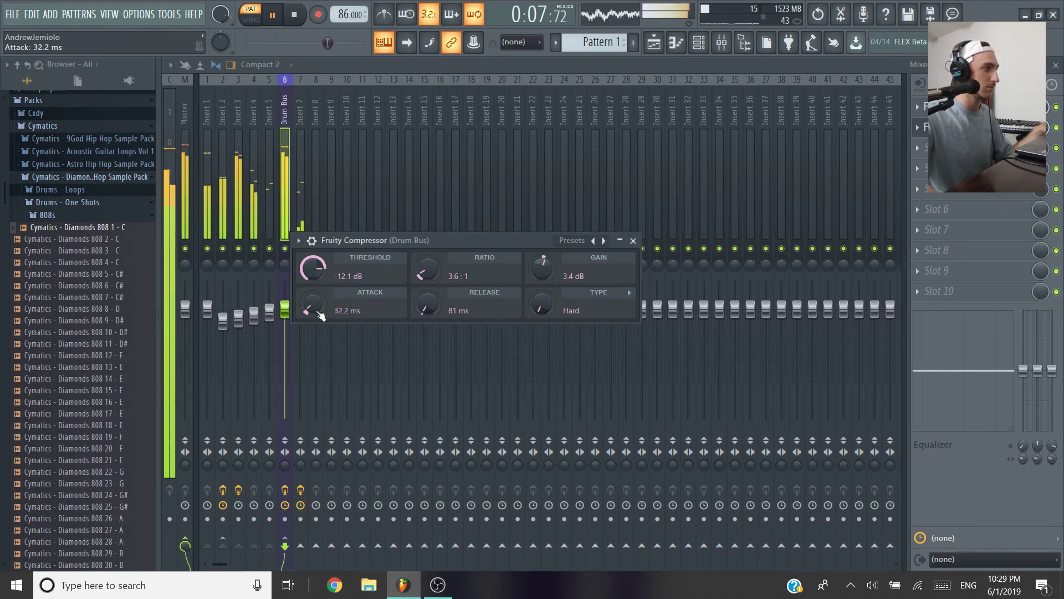
click(633, 240)
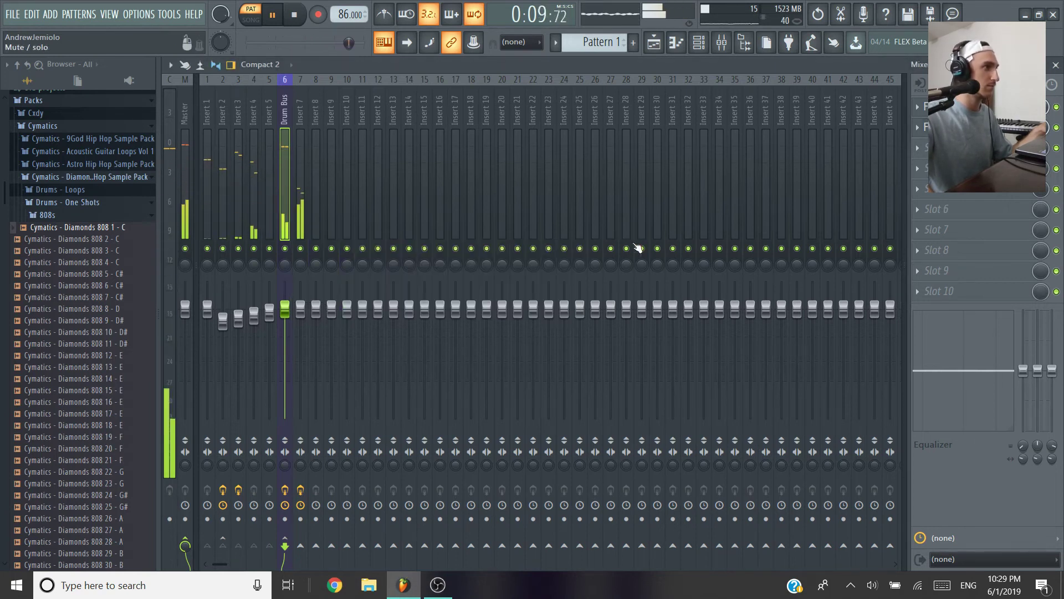
- Add Fruity Reeverb 2 in the Drum Bus's third slot and turn down its mix level
click(932, 148)
mouse_move(932, 165)
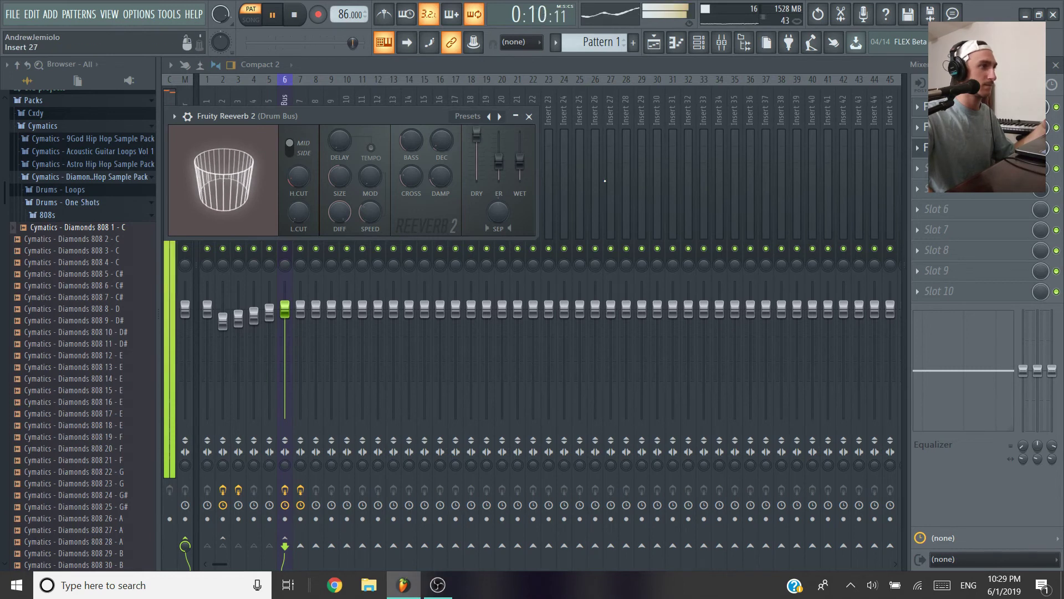
drag(1041, 148, 1041, 185)
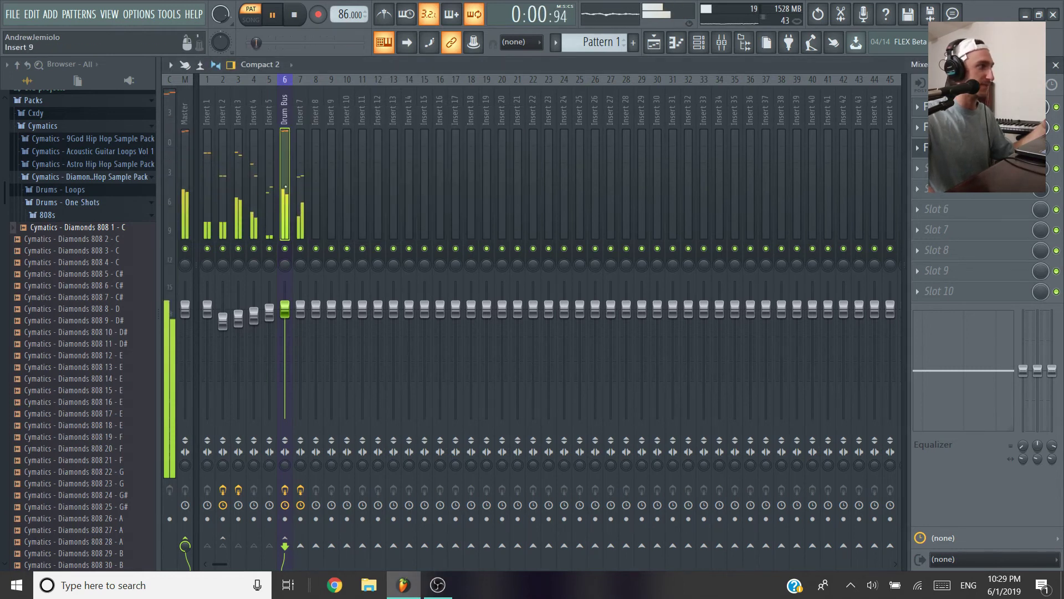
- Route mixer Insert 2 directly to the Master instead of the Drum Bus, and reselect the Drum Bus
click(229, 114)
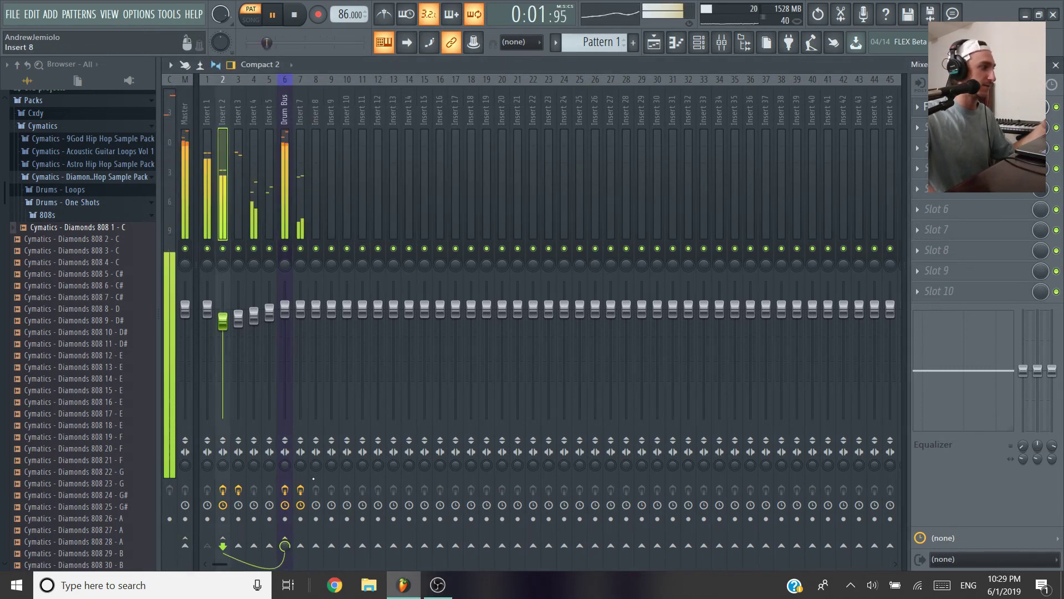
click(286, 540)
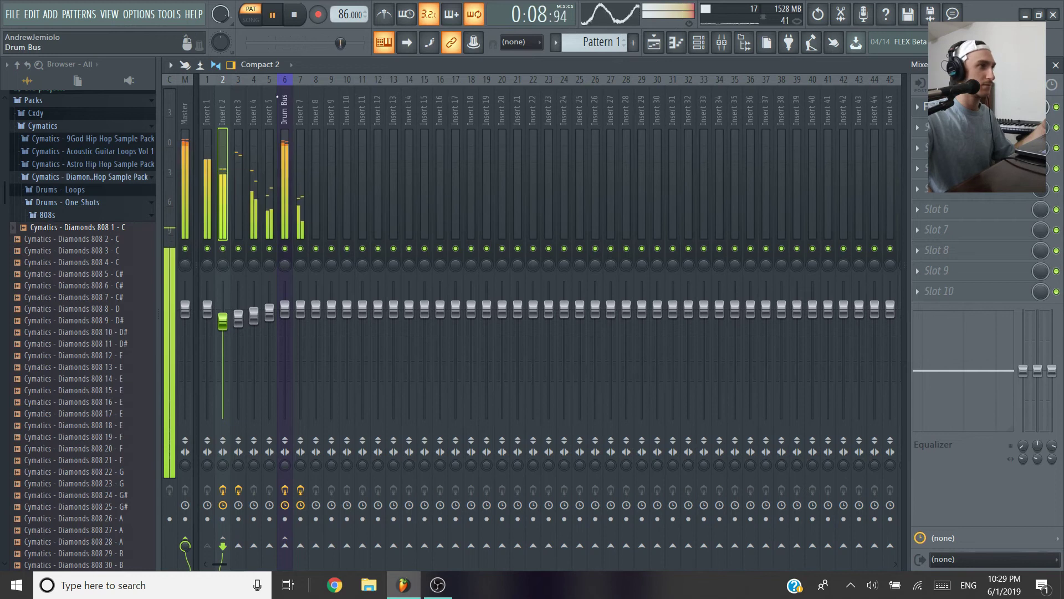
click(285, 105)
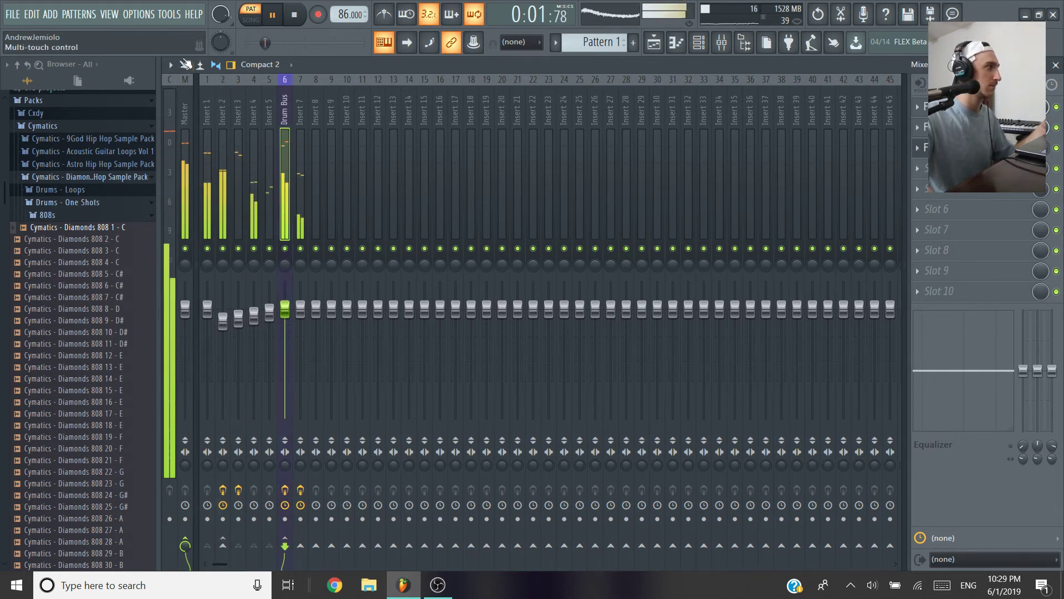
click(12, 14)
click(45, 75)
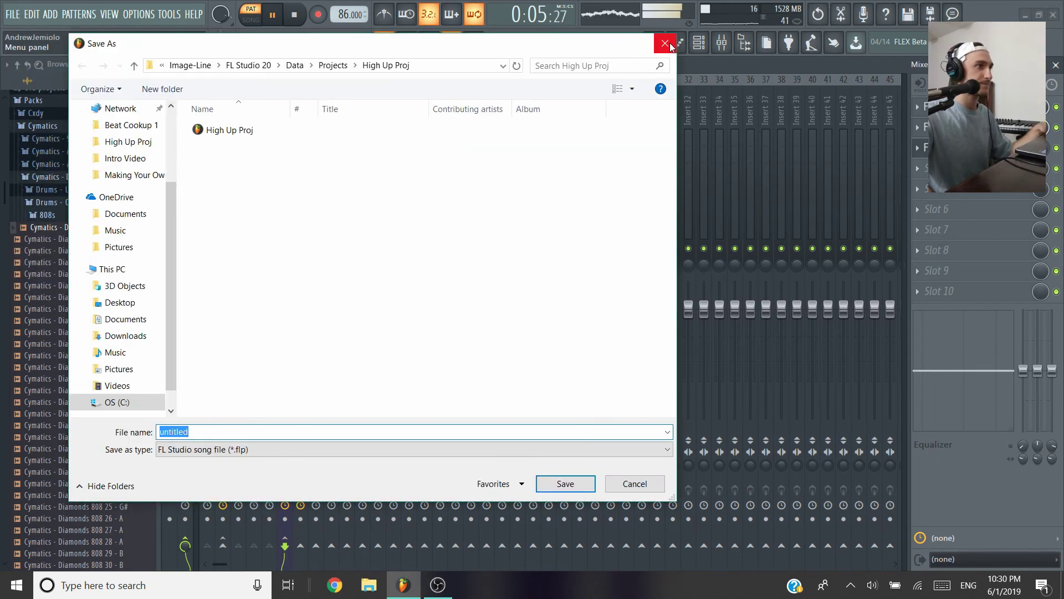
click(665, 44)
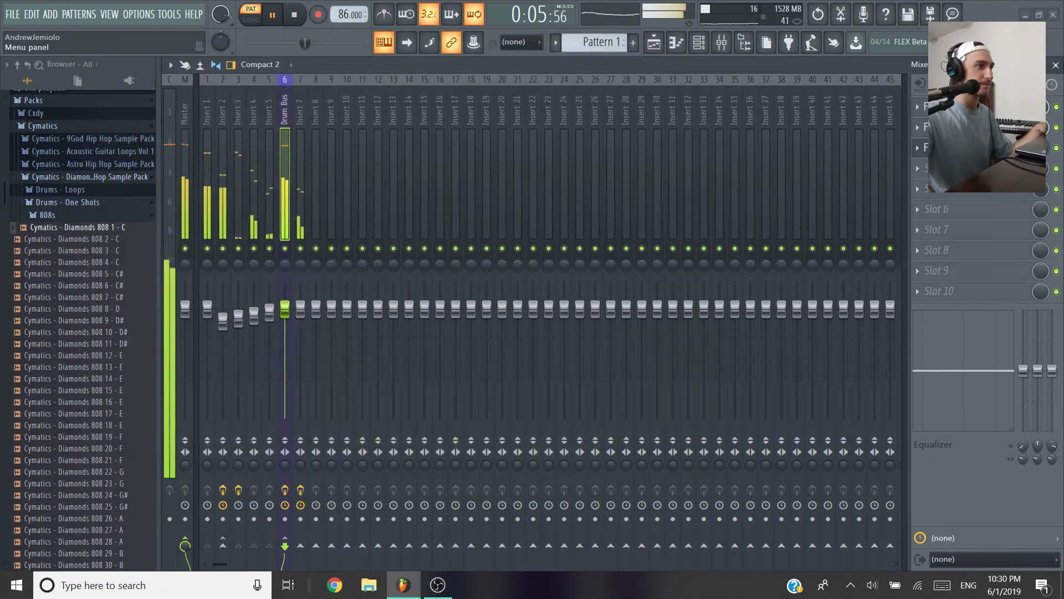
- Close the mixer and Fruity Reeverb 2, split Pattern 1 by channel in the playlist, and switch to song mode
key(F9)
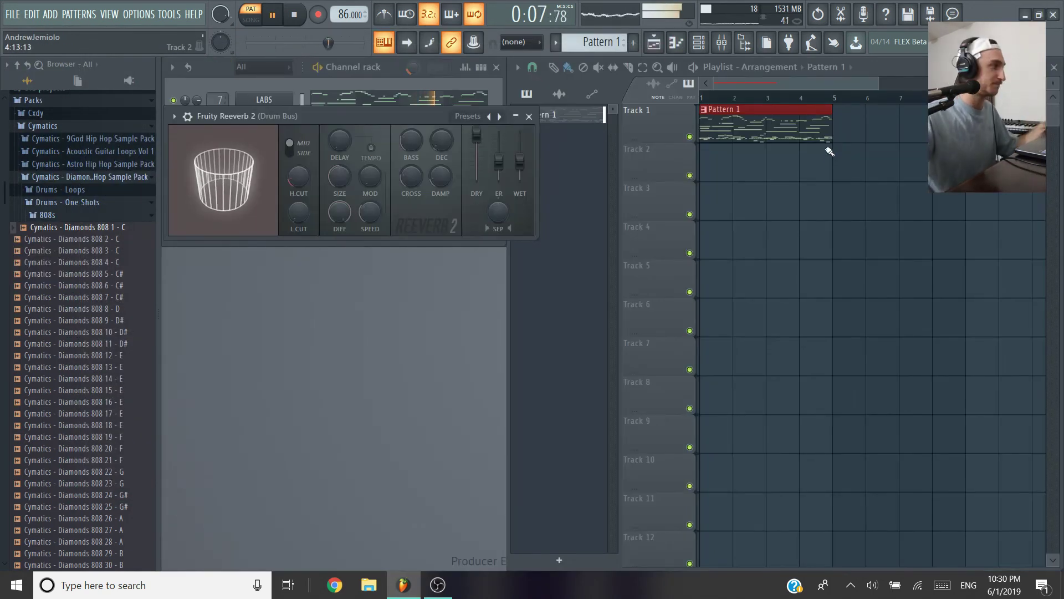
click(529, 116)
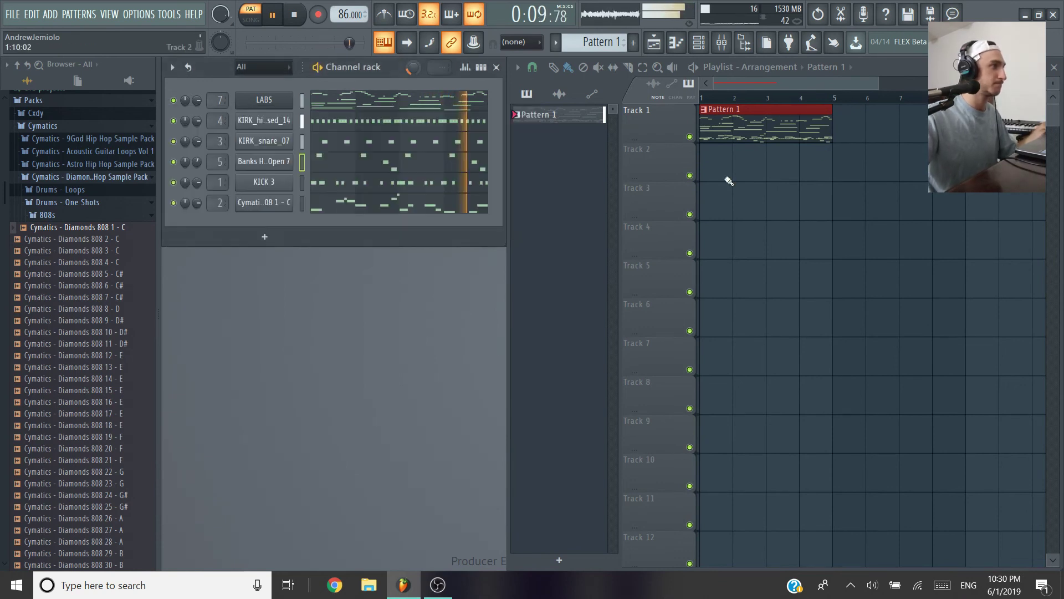
click(610, 43)
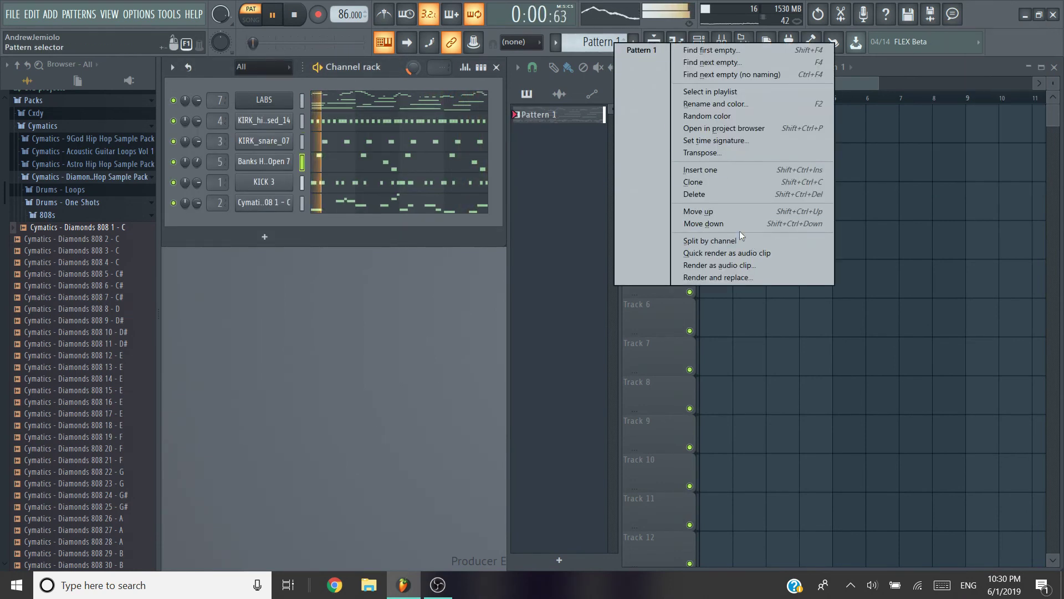
click(715, 241)
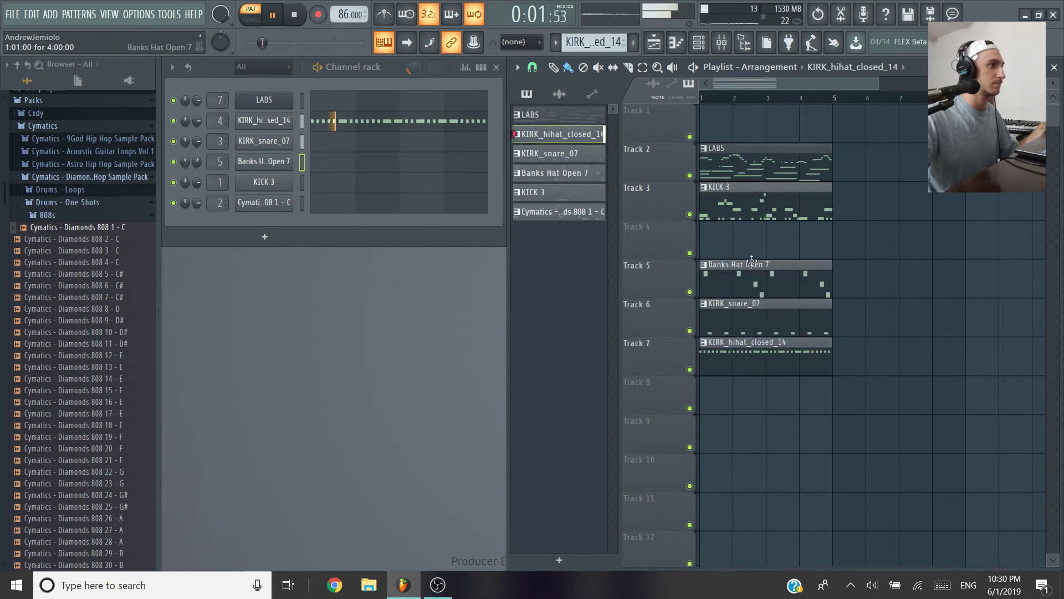
click(737, 126)
key(l)
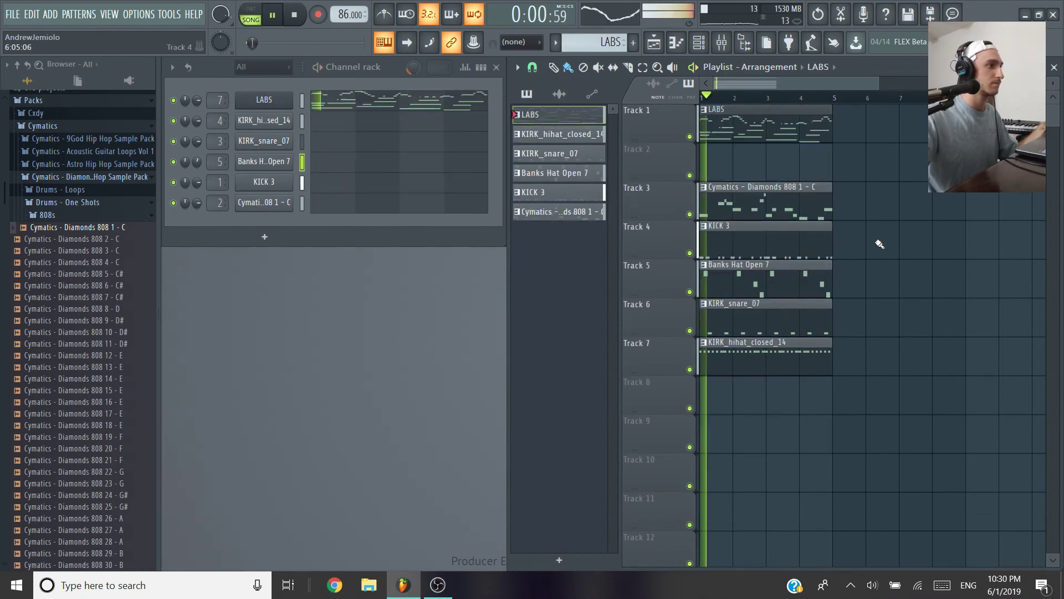
- Rearrange the split clips with LABS on Track 2, kick on 4, 808 on 5, open hat on 6, snare on 7 and hi-hat on 8
drag(753, 363, 755, 437)
drag(749, 321, 749, 363)
drag(747, 284, 747, 324)
drag(745, 244, 746, 284)
drag(745, 202, 745, 282)
drag(749, 126, 753, 178)
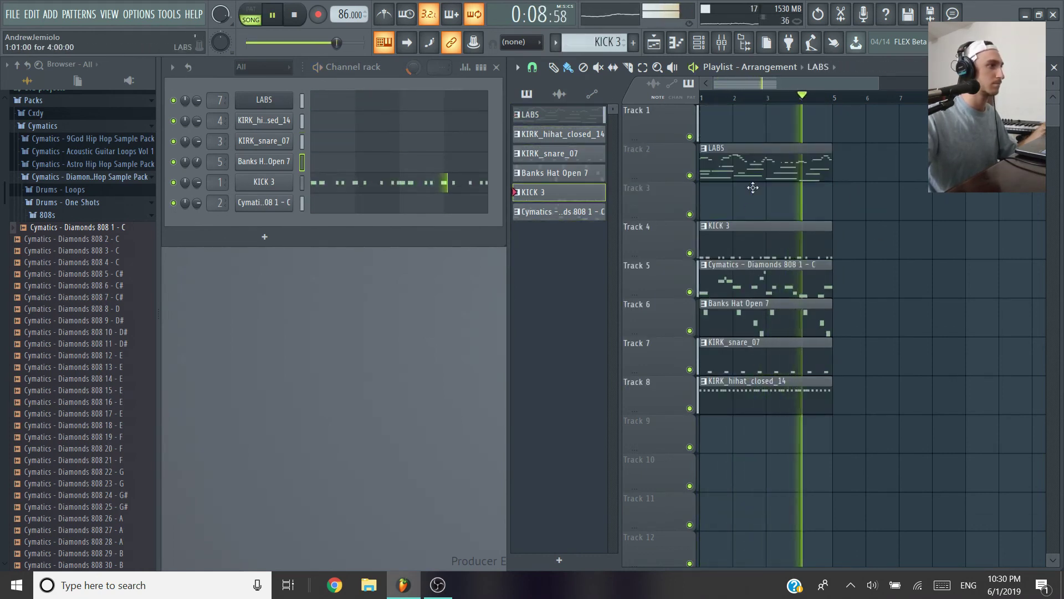
- Stop playback and repeat the LABS clip along Track 2 until it fills bars 1 to 20
key(space)
key(ctrl+b)
drag(707, 130, 904, 207)
scroll(829, 202, down, 2)
key(ctrl+b)
scroll(925, 209, down, 2)
key(ctrl+b)
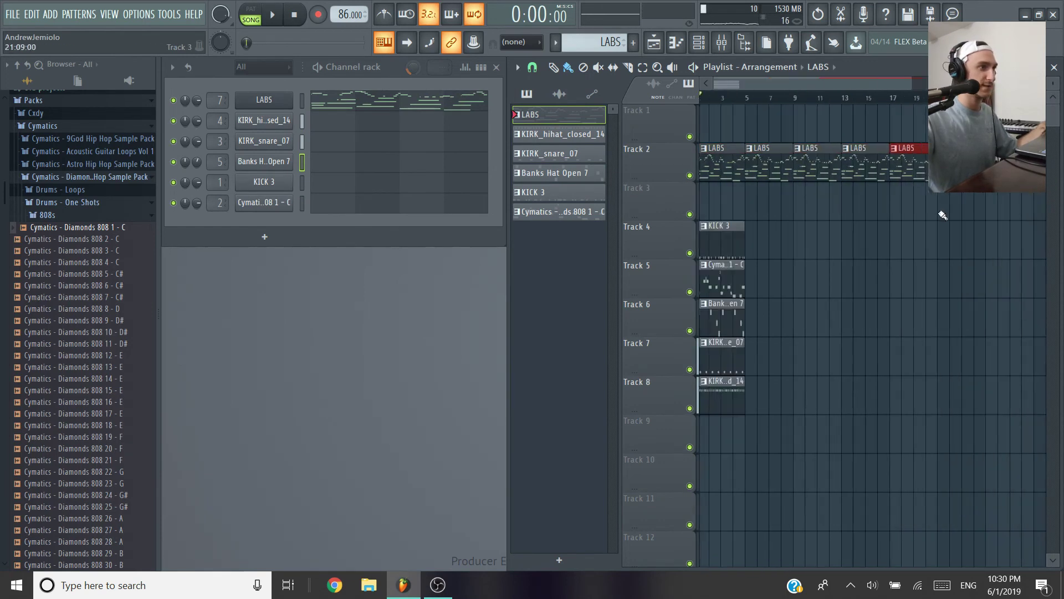
- Move the Track 4 to 8 clips to bar 5 and add a hi-hat lead-in from bar 3 and a snare lead-in before bar 5
drag(759, 213, 702, 404)
drag(701, 405, 808, 360)
scroll(720, 396, up, 3)
click(712, 391)
scroll(736, 388, up, 3)
click(827, 358)
click(768, 359)
scroll(702, 363, up, 3)
scroll(753, 357, down, 4)
- Change the playlist snap and add a trimmed KICK 3 lead-in clip just before bar 5 on Track 4
click(532, 67)
click(552, 239)
key(space)
click(831, 241)
scroll(772, 241, up, 3)
drag(771, 241, 554, 230)
drag(703, 244, 985, 243)
scroll(942, 344, down, 3)
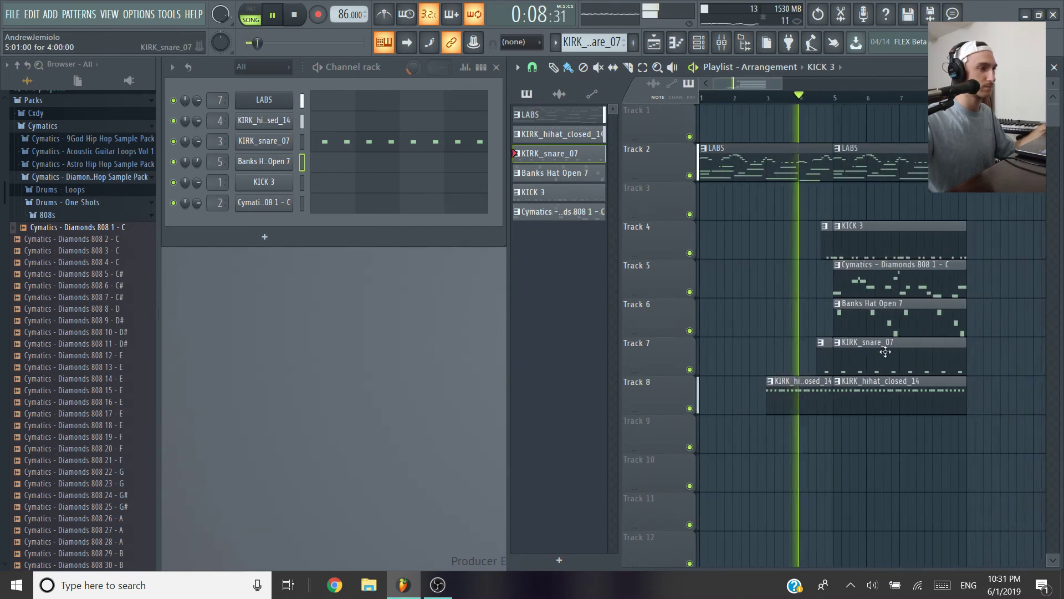
- Place a Banks Hat Open 7 clip ahead of bar 5 on Track 6 and trim it to a short lead-in
click(882, 321)
click(803, 319)
scroll(798, 319, up, 3)
drag(798, 319, 537, 301)
drag(703, 319, 1011, 318)
scroll(956, 374, down, 3)
- Duplicate the drum and 808 clips on Tracks 4 to 8 along the timeline from bar 9 onward
key(space)
drag(1023, 430, 870, 238)
mouse_move(938, 402)
mouse_down()
mouse_move(1031, 416)
mouse_move(937, 401)
mouse_up()
scroll(936, 401, down, 3)
key(space)
scroll(898, 399, up, 1)
drag(842, 399, 975, 401)
scroll(898, 399, up, 1)
- Open an 808 gap from bar 13 to bar 21 on Track 5 and delete all clips beyond bar 29
click(532, 67)
click(554, 262)
scroll(909, 397, down, 2)
right_click(915, 282)
scroll(988, 408, down, 1)
scroll(994, 413, down, 1)
scroll(988, 401, down, 1)
scroll(902, 314, down, 1)
drag(889, 292, 947, 294)
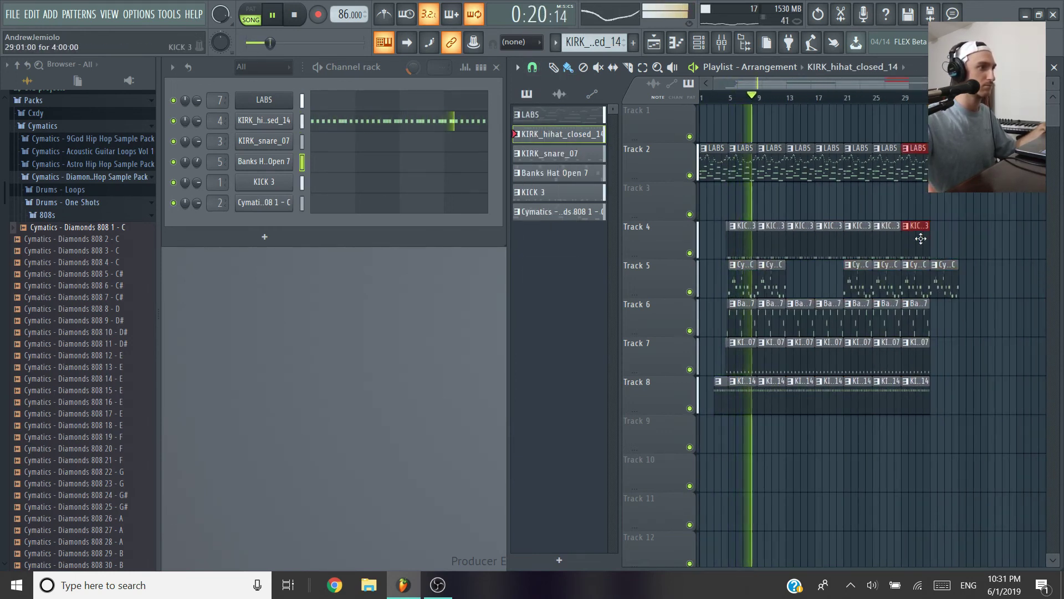
scroll(921, 239, down, 1)
key(Delete)
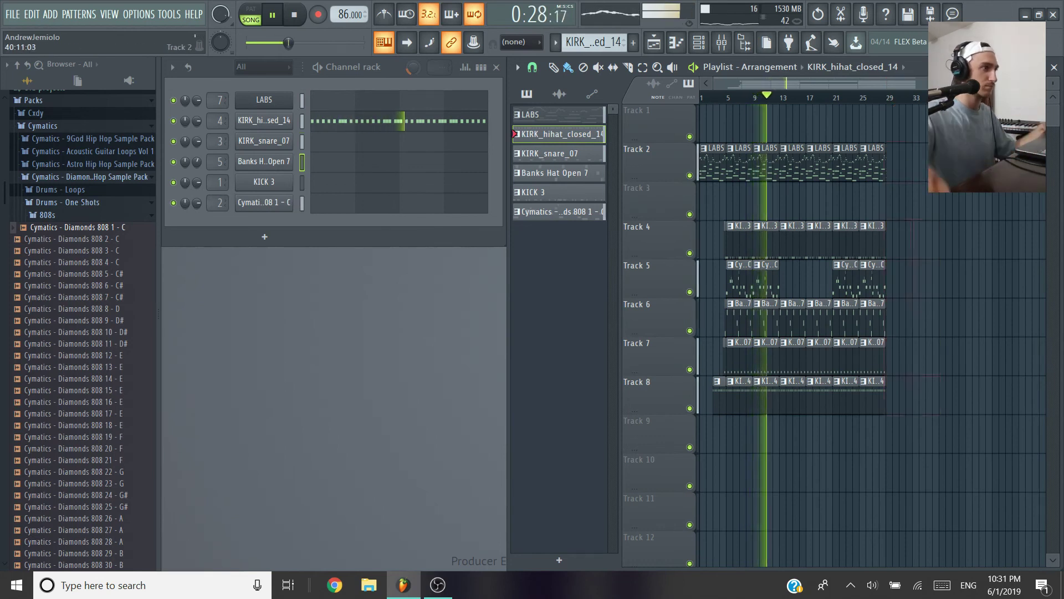
- Shift the clips starting at bar 21 to bar 29 and duplicate the section without 808 at bars 13 to 20 into the gap
drag(883, 161, 840, 438)
drag(846, 401, 900, 401)
drag(824, 404, 787, 164)
key(ctrl+b)
- Duplicate all clips from bars 13 to 36 so the copy starts at bar 37
drag(982, 161, 785, 395)
drag(792, 392, 951, 392)
scroll(796, 428, down, 2)
ctrl+click(796, 428)
scroll(776, 421, up, 3)
scroll(851, 276, down, 1)
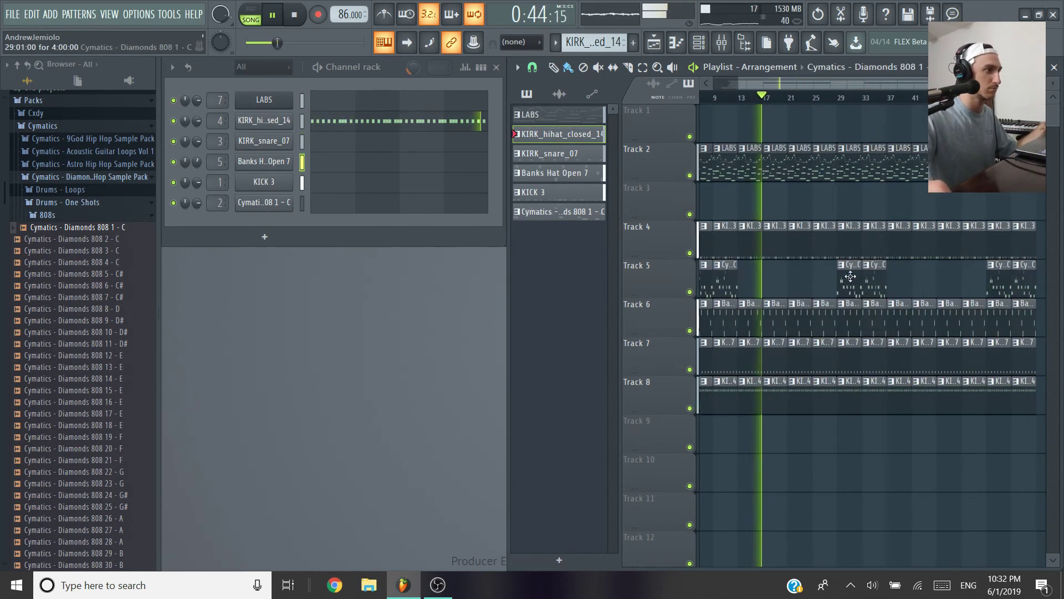
- Add three Cymatics 808 clips on Track 5 at bars 17, 21 and 25
click(775, 279)
click(799, 281)
click(824, 283)
- Shorten the Track 4 to 8 clips at bar 25 to 3:12:00 using a finer snap, and extend the snare clip back towards bar 29
scroll(836, 397, up, 4)
drag(823, 206, 830, 398)
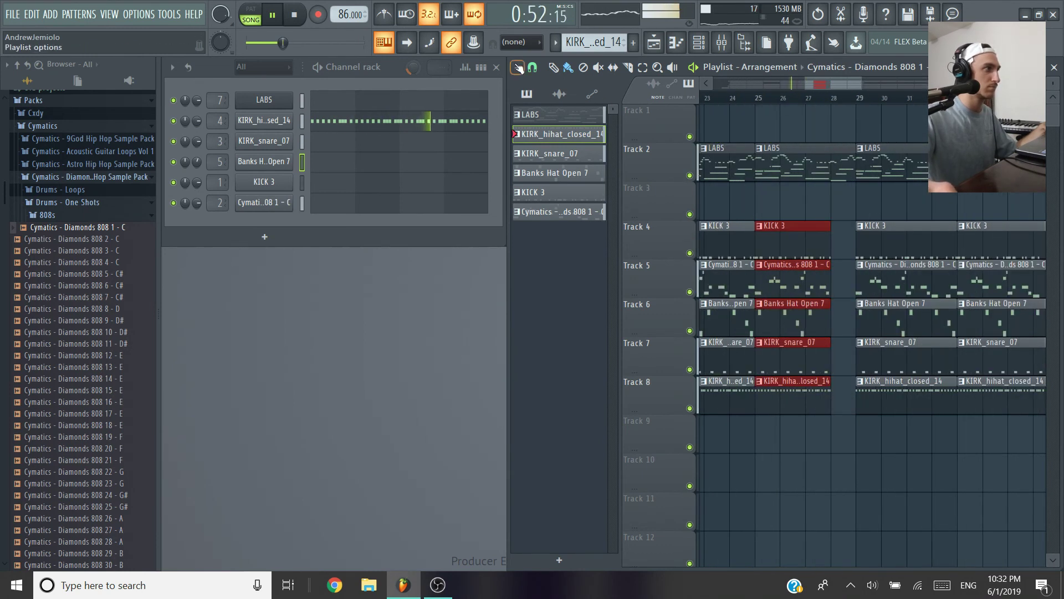
click(532, 67)
click(549, 243)
drag(818, 214, 854, 394)
scroll(848, 390, up, 4)
drag(872, 235, 859, 235)
key(ctrl+d)
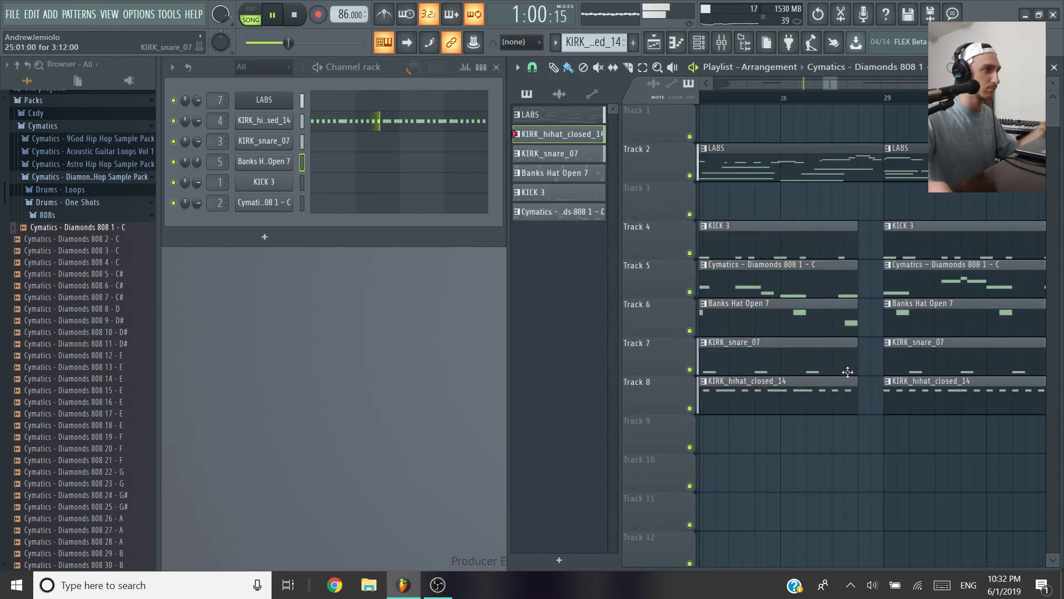
drag(856, 370, 880, 369)
scroll(856, 343, down, 6)
scroll(870, 177, up, 1)
- Delete the clips beyond bar 37, duplicate the revised bars 13 to 36 in their place, and stop playback
drag(886, 127, 1023, 407)
key(Delete)
drag(972, 474, 798, 124)
key(ctrl+b)
scroll(968, 327, up, 5)
scroll(887, 310, down, 7)
click(558, 115)
key(space)
scroll(67, 89, up, 1)
click(12, 17)
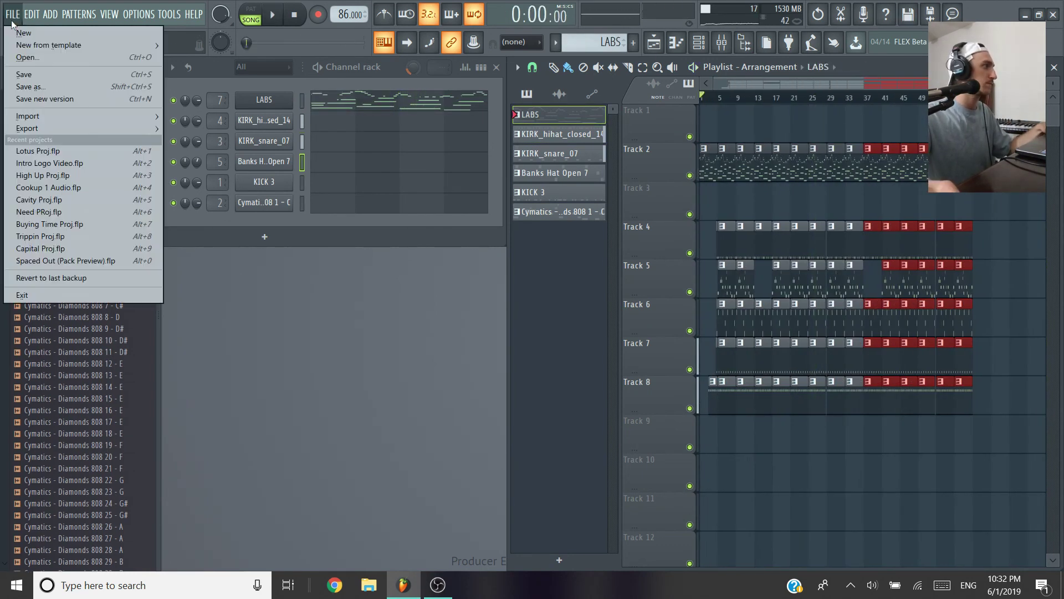
click(31, 86)
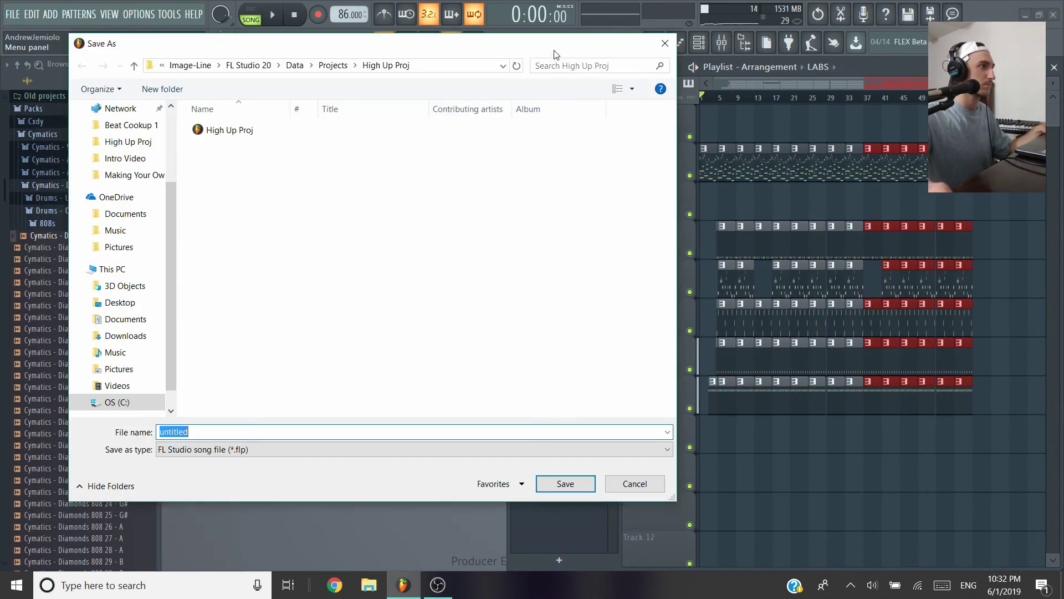
click(666, 42)
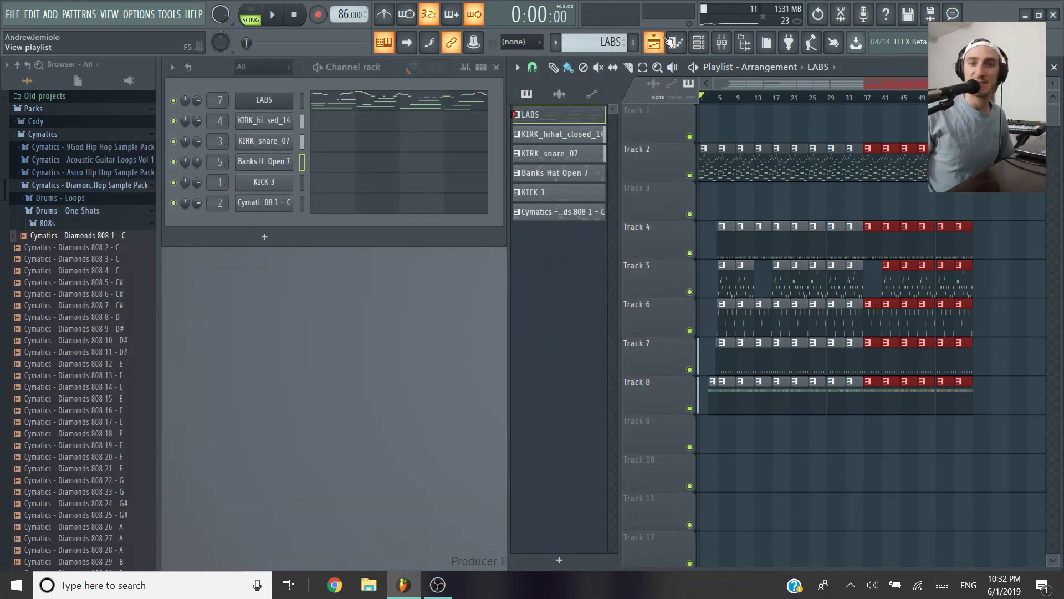